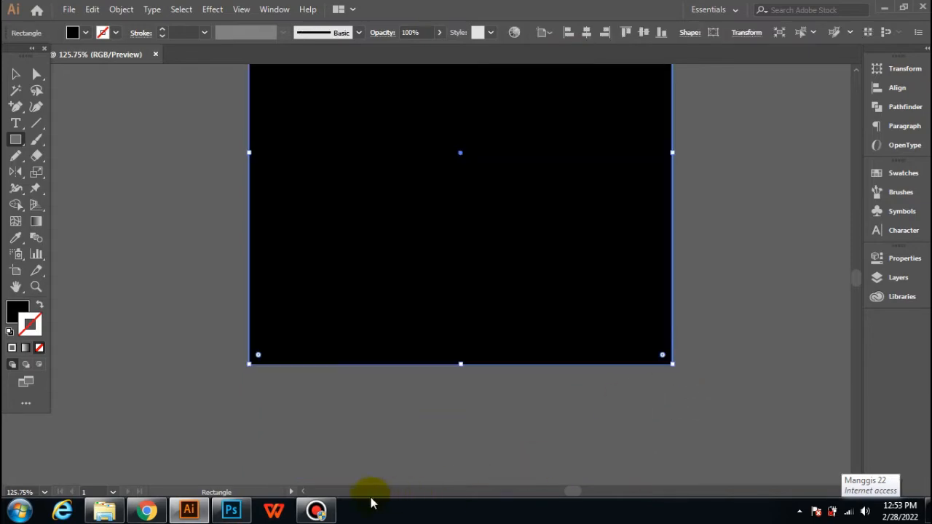
Step: Fill the black background rectangle with a dark gray swatch from the grayscale group
scroll(340, 504, "up", 9)
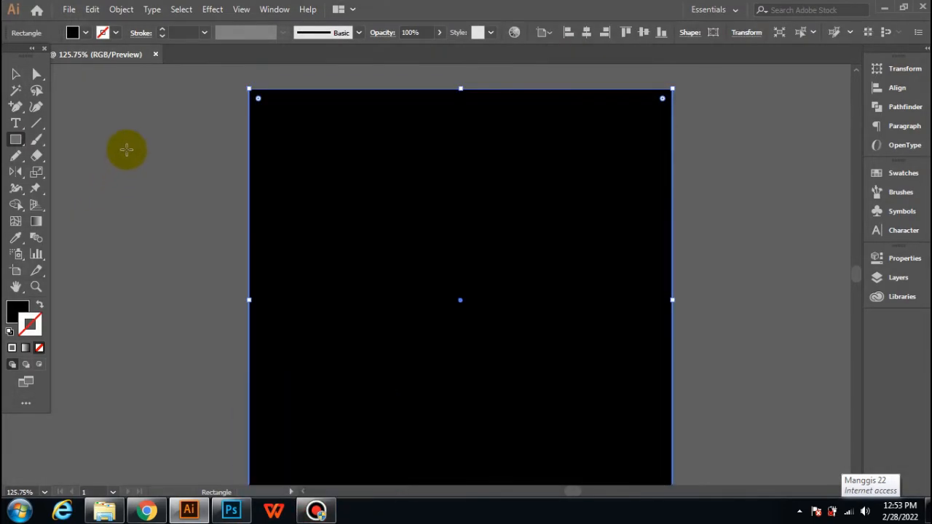
scroll(146, 222, "down", 1)
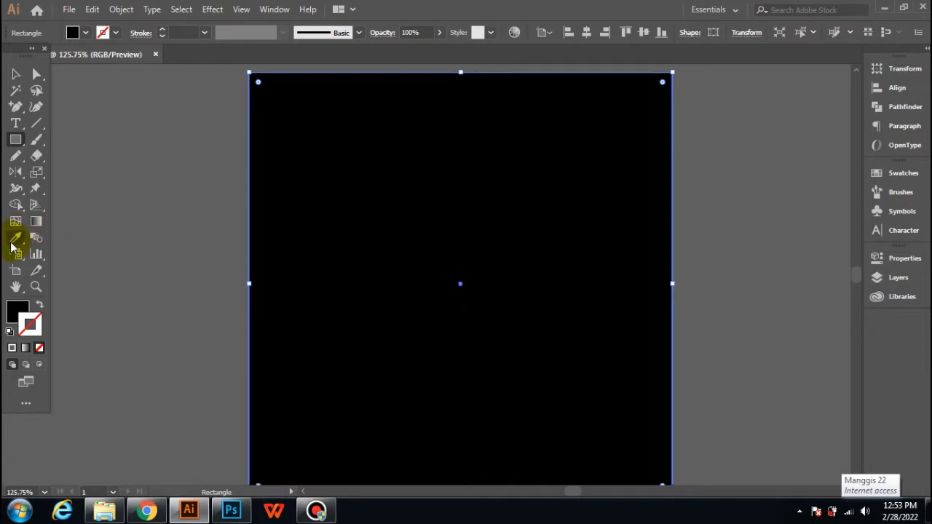
left_click(89, 34)
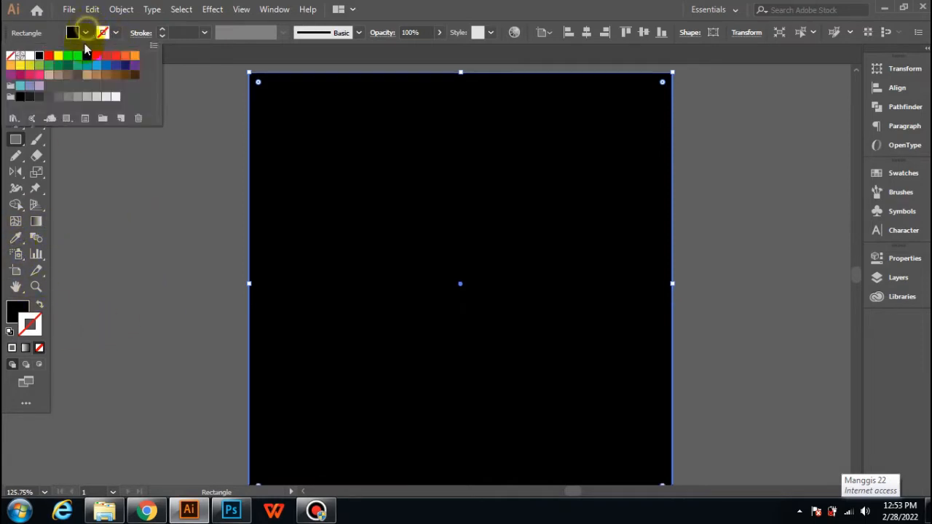
left_click(47, 98)
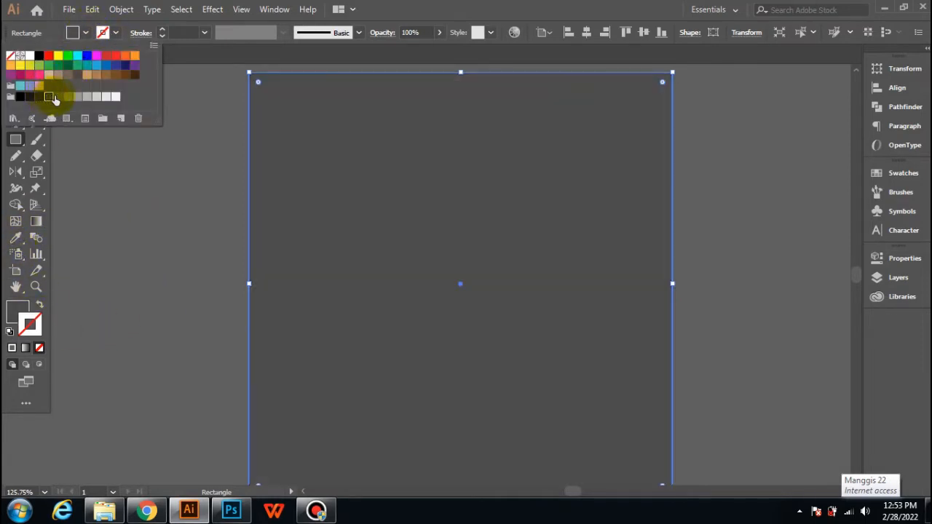
left_click(62, 97)
left_click(46, 97)
left_click(40, 98)
left_click(109, 145)
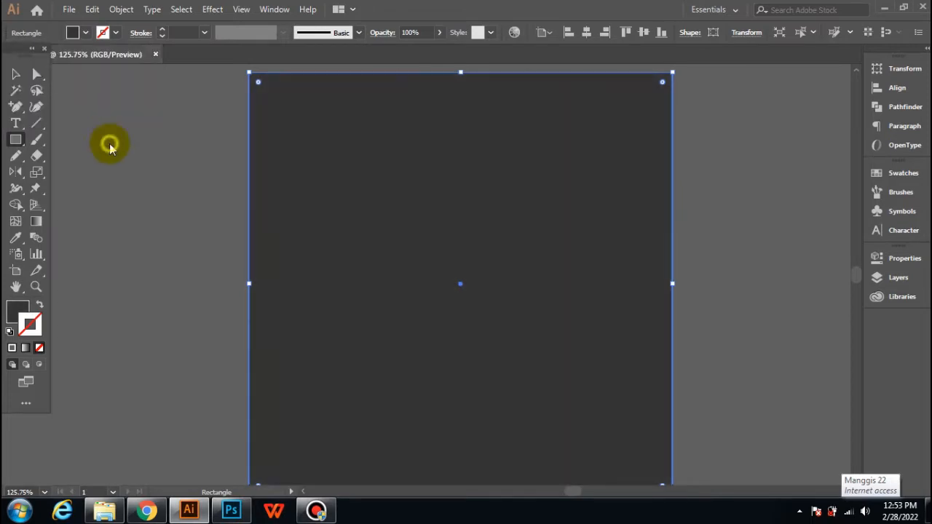
Step: Lock the selected background rectangle
left_click(123, 10)
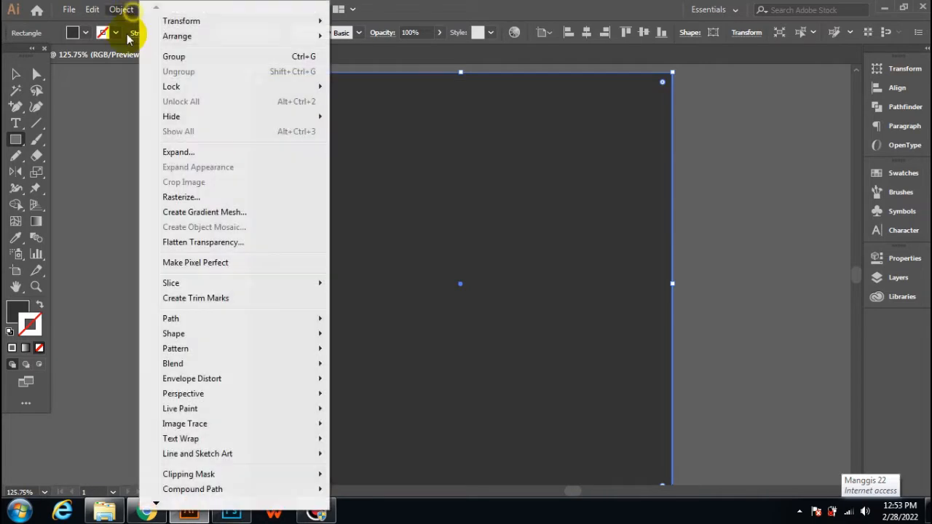
mouse_move(162, 85)
left_click(365, 86)
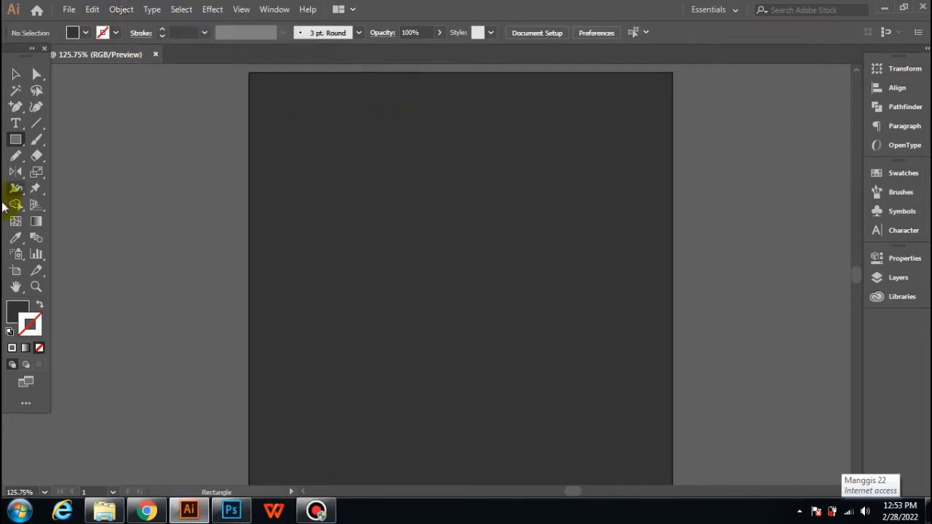
Step: Draw a circle with the Ellipse tool from the background's center, about half the background's width
left_click(17, 142)
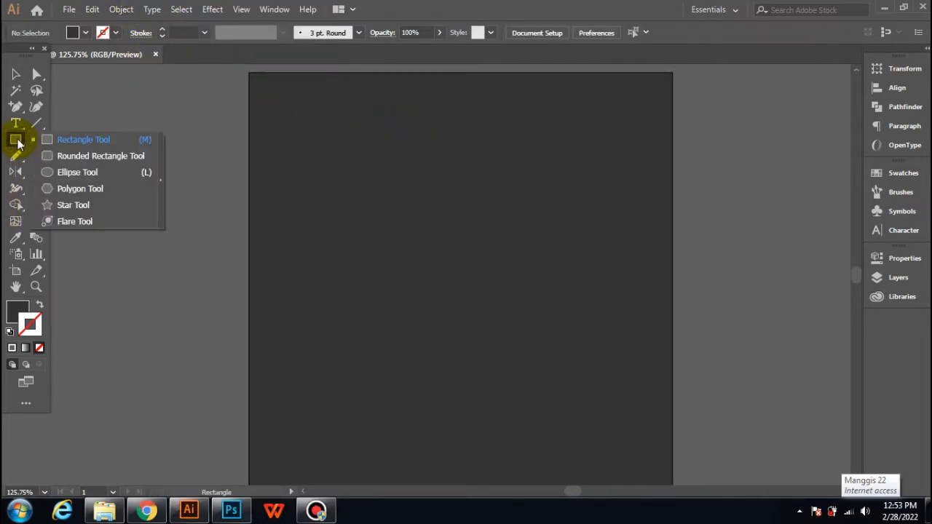
left_click(70, 172)
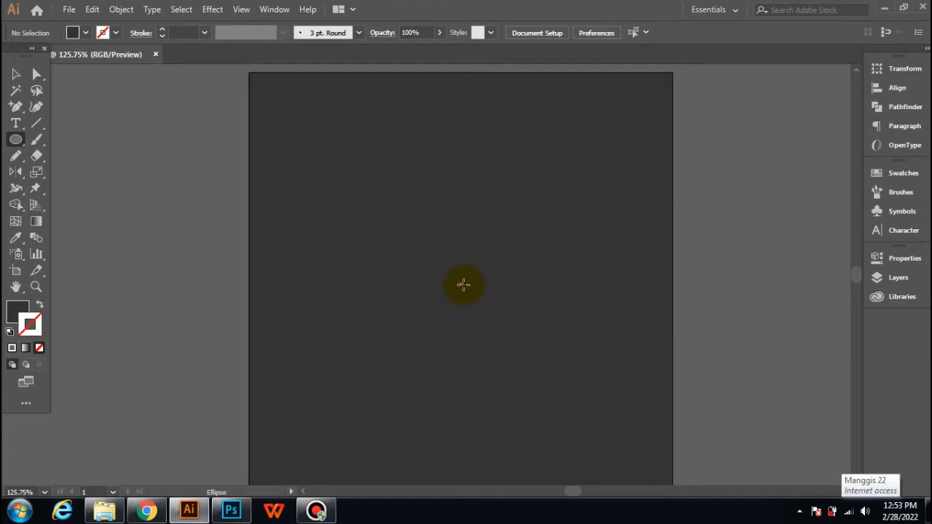
left_click_drag(462, 284, 551, 389)
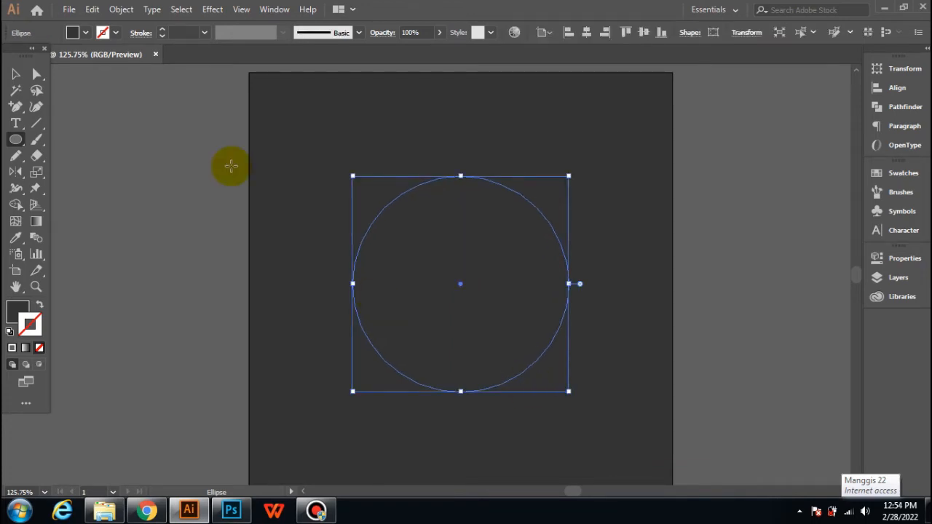
Step: Give the circle a white stroke and no fill
left_click(105, 32)
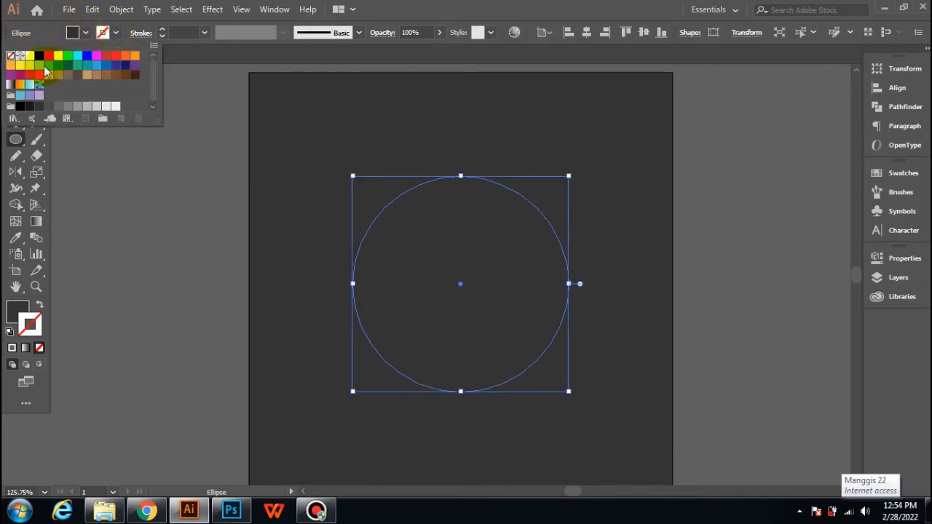
left_click(30, 59)
left_click(101, 32)
left_click(86, 32)
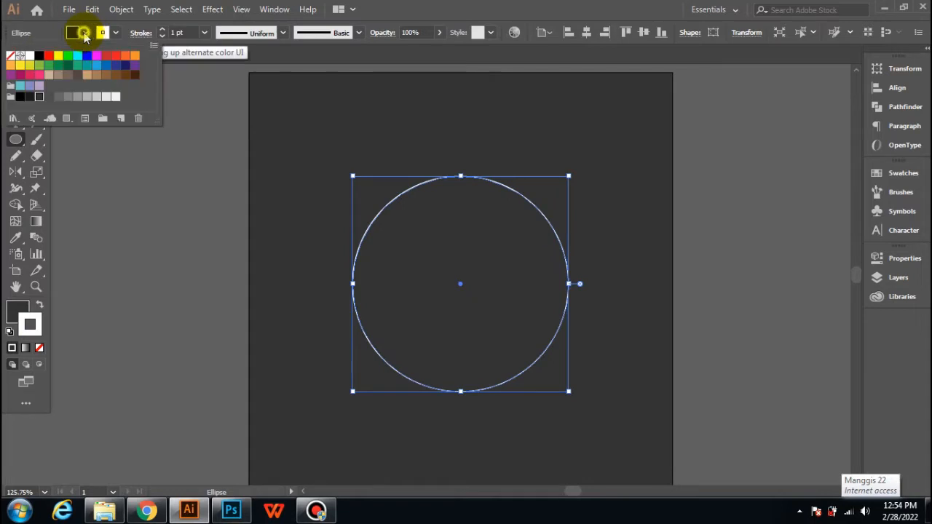
left_click(10, 61)
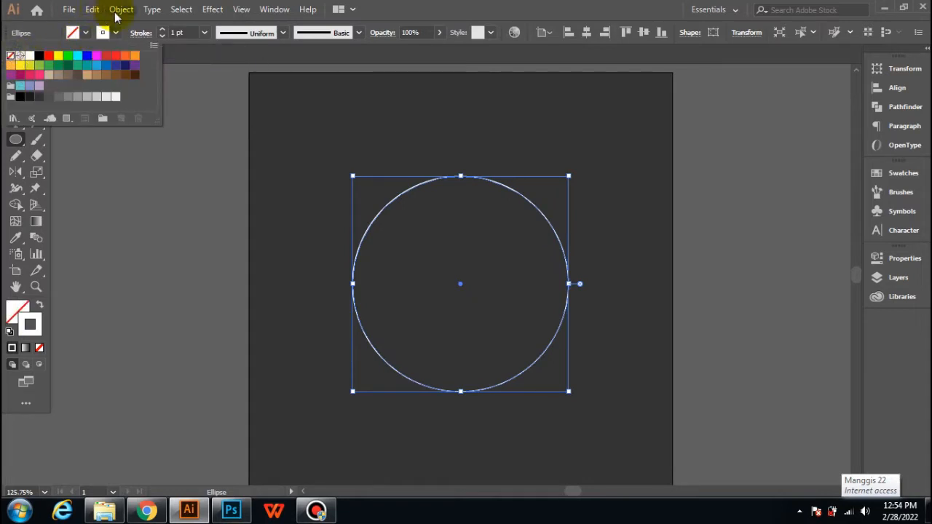
Step: Copy the circle, paste it in front, and enlarge the copy slightly around the same center
left_click(121, 9)
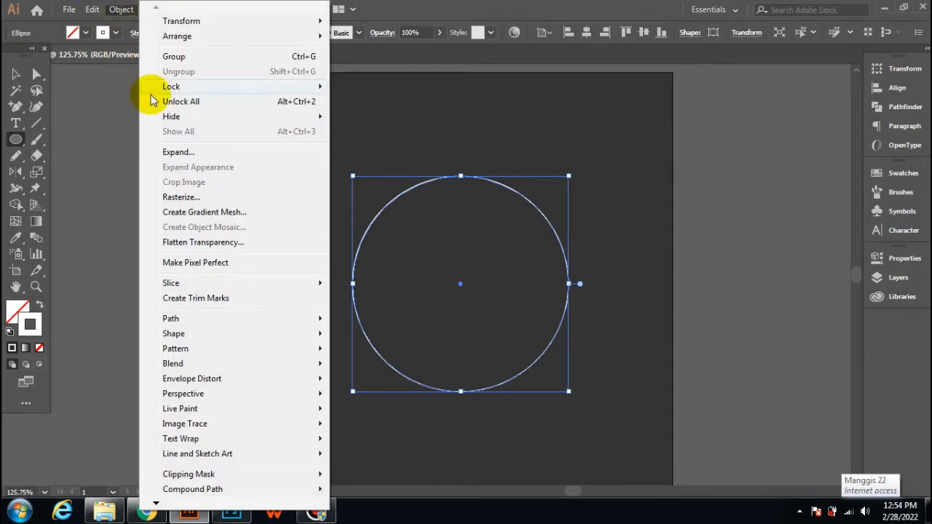
left_click(92, 9)
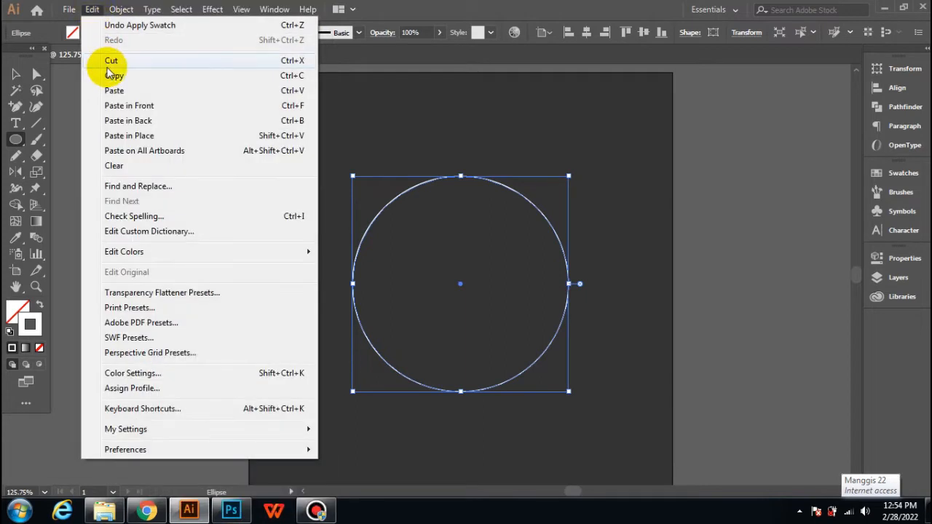
left_click(111, 76)
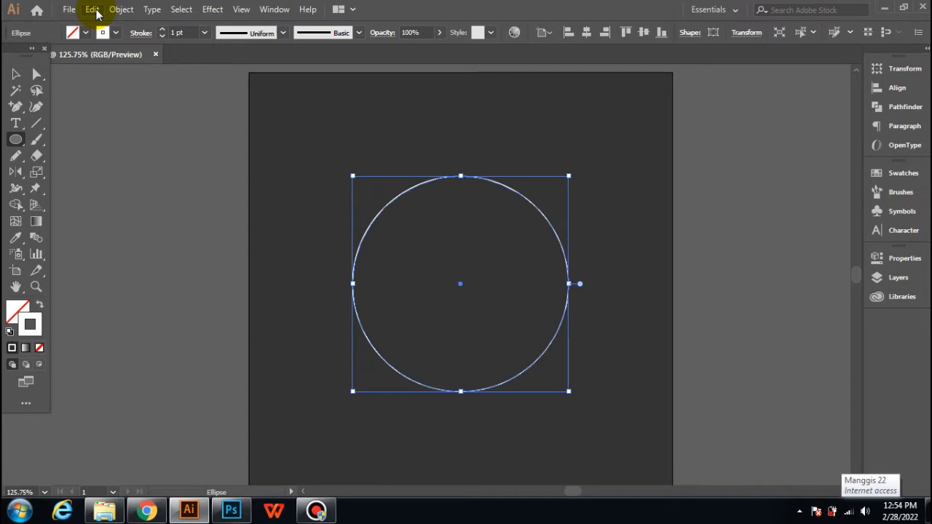
left_click(94, 10)
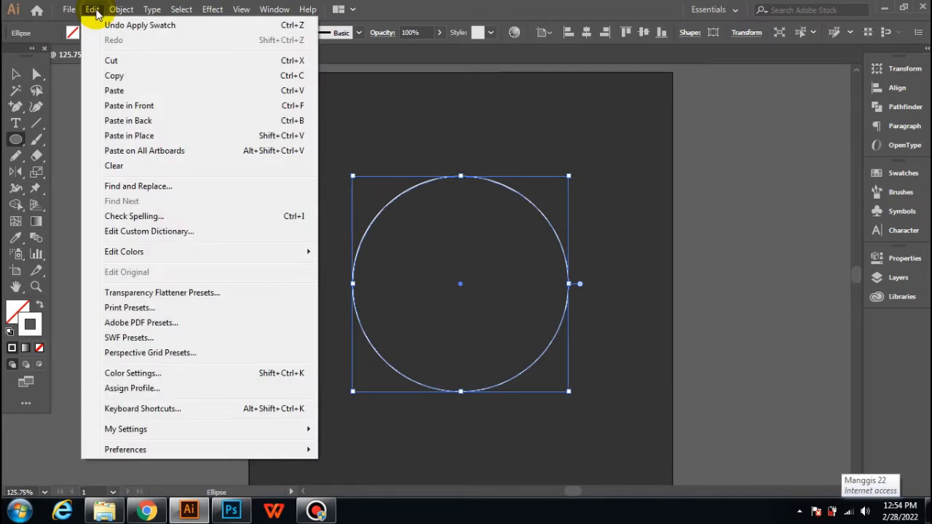
left_click(121, 105)
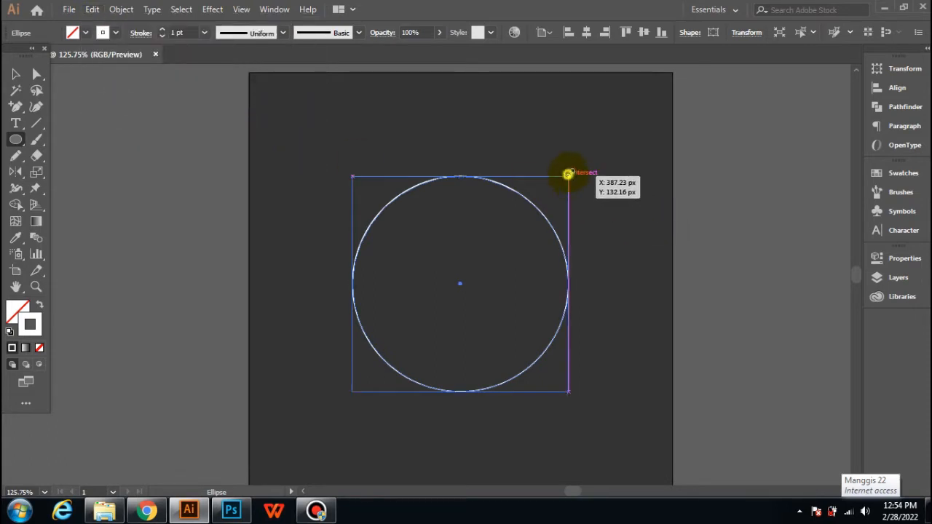
left_click_drag(569, 175, 589, 156)
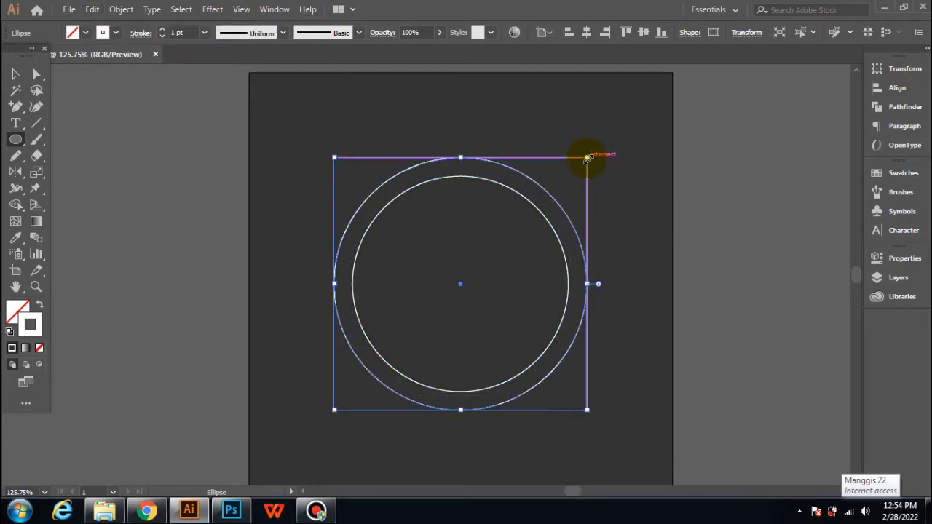
Step: Copy the larger circle, paste it in front, and enlarge the copy into a third, outermost concentric ring
left_click(93, 10)
left_click(113, 75)
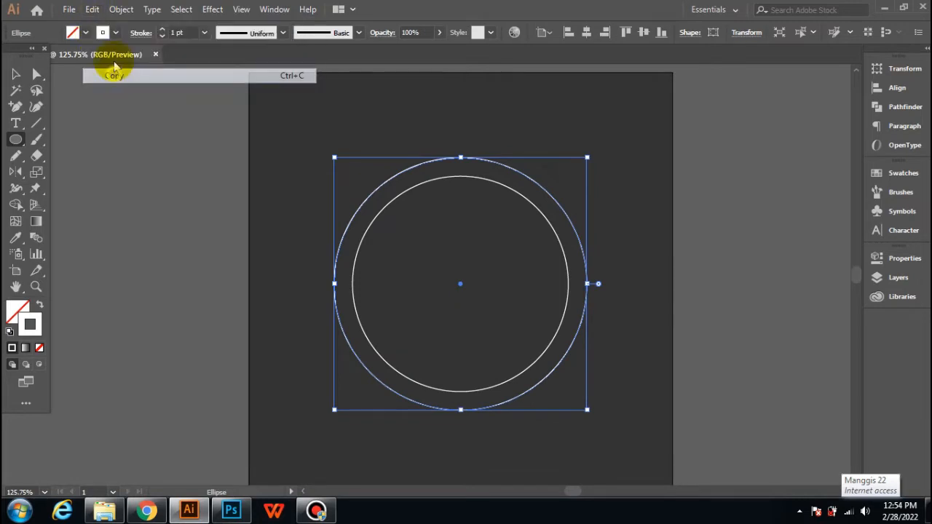
left_click(93, 10)
left_click(124, 106)
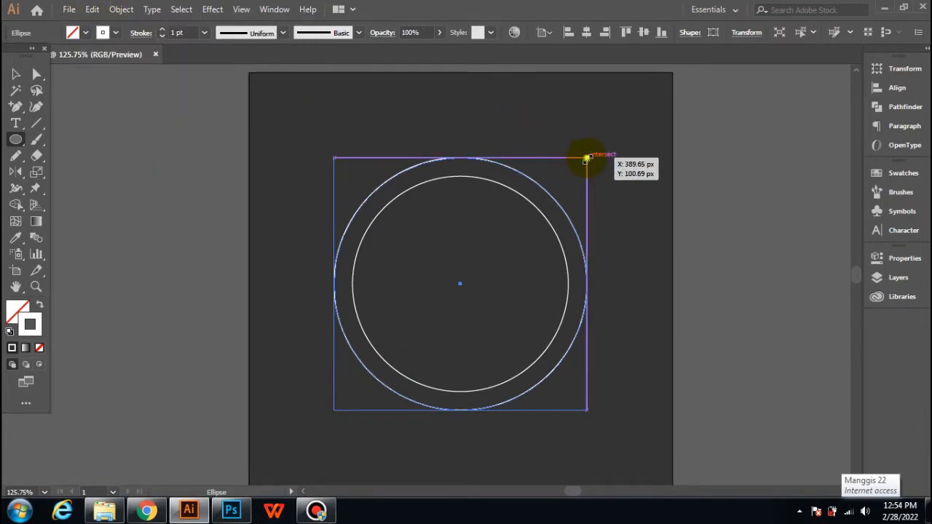
left_click_drag(588, 156, 618, 132)
Step: Set the innermost circle's stroke weight to 5 pt
left_click(17, 72)
left_click(125, 121)
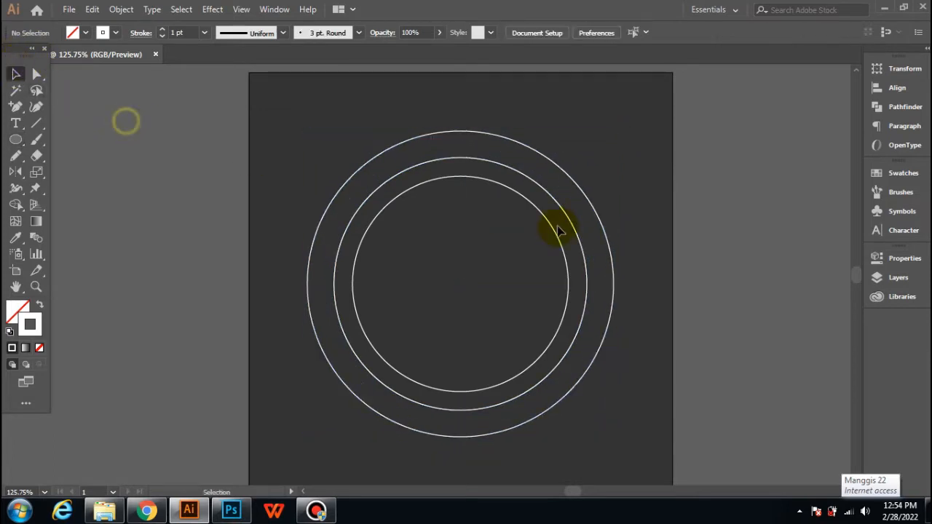
left_click_drag(298, 164, 426, 267)
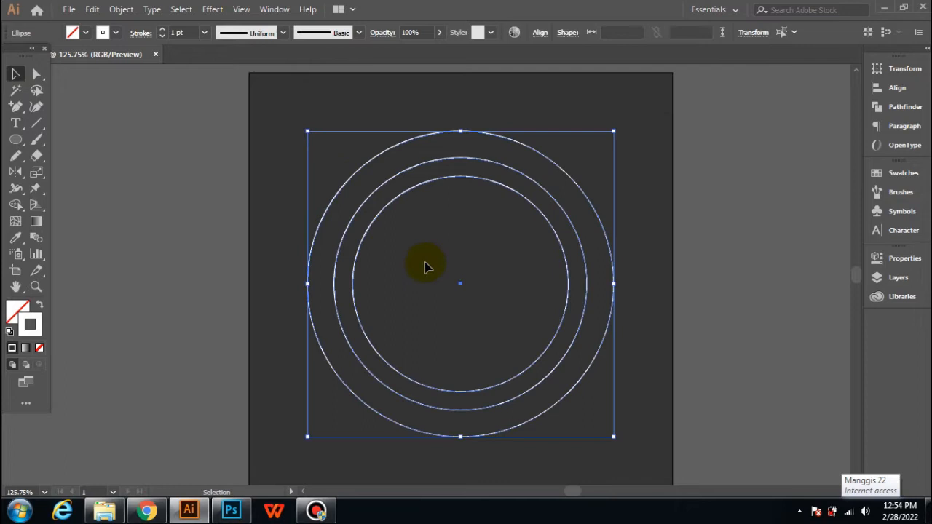
left_click(266, 299)
left_click(362, 243)
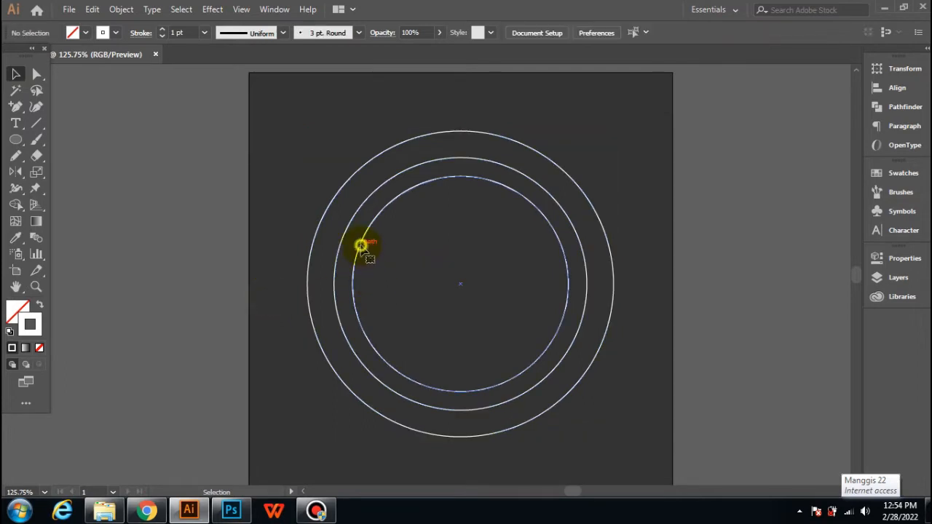
left_click(204, 32)
left_click(225, 150)
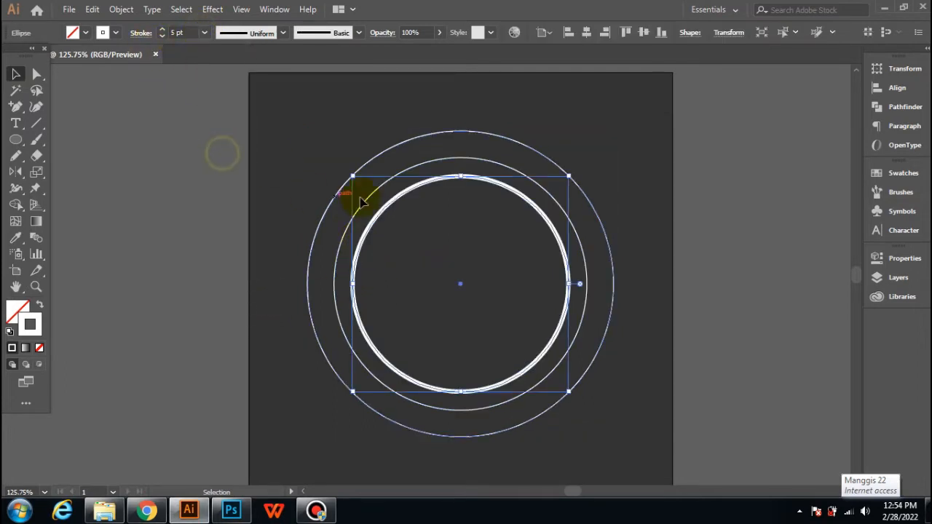
Step: Set the outermost circle's stroke weight to 7 pt and deselect it
left_click(322, 197)
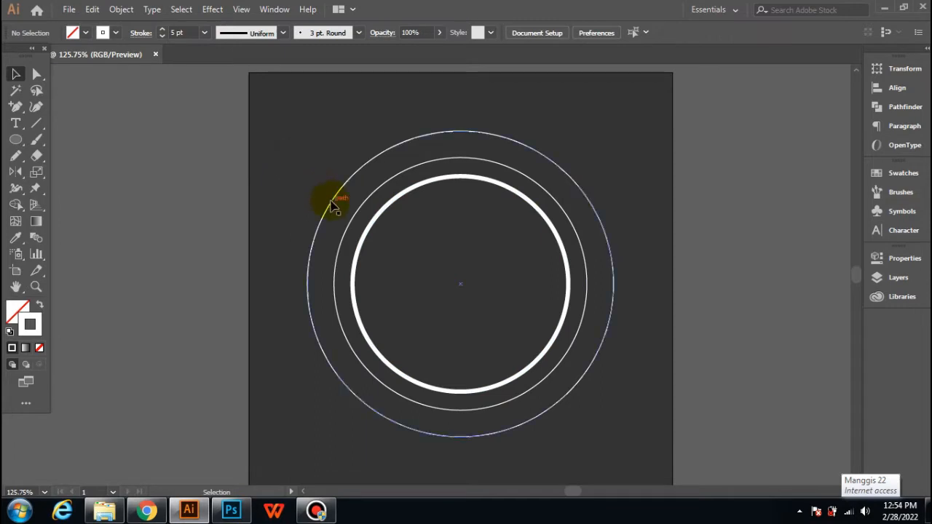
left_click(332, 204)
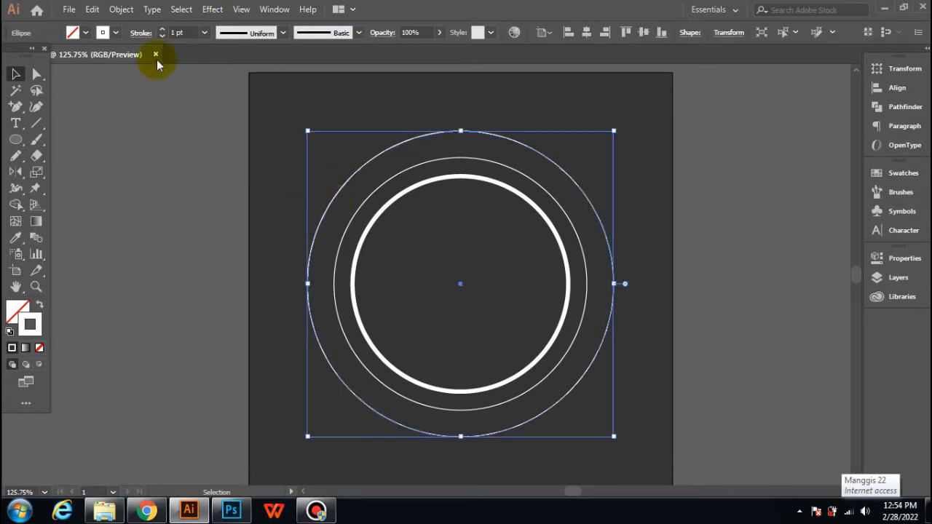
left_click(204, 33)
left_click(223, 182)
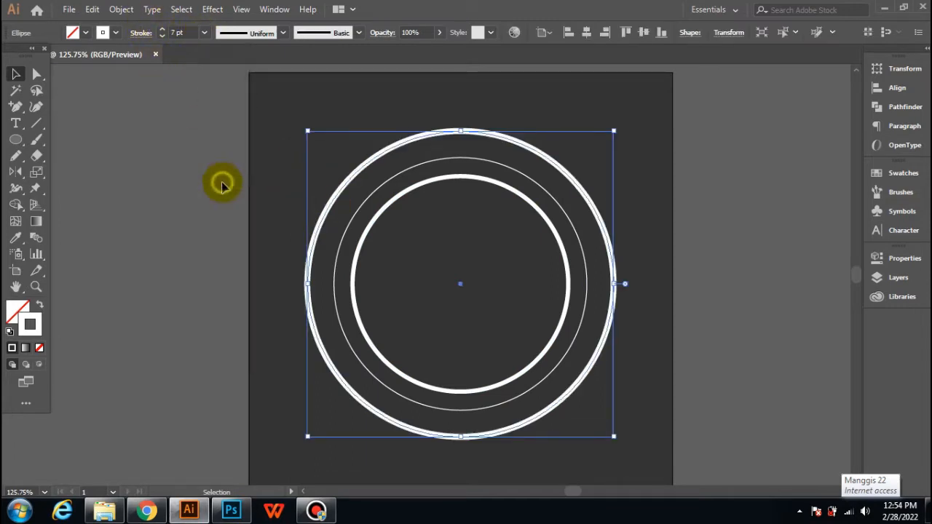
left_click(280, 189)
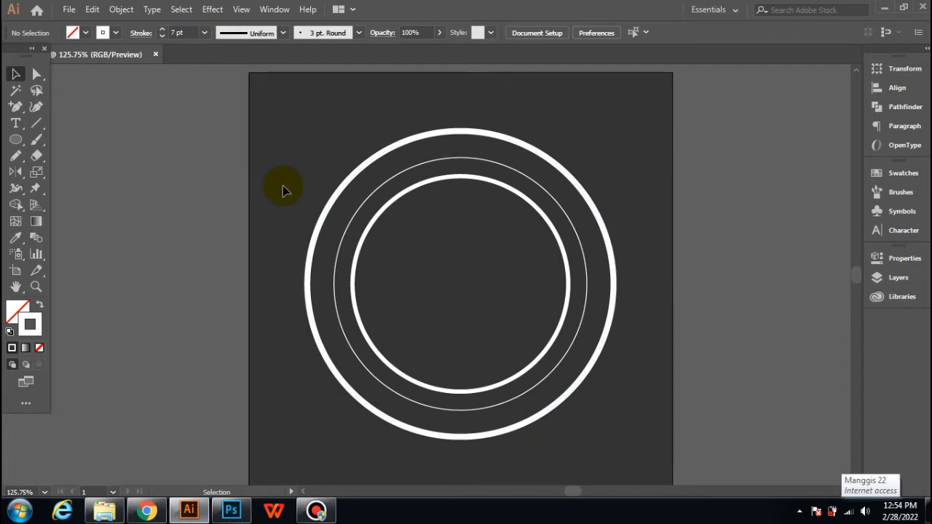
Step: Create a five-pointed star with the Star tool at the background's left edge, beside the upper left of the circles
left_click(13, 139)
left_click(75, 205)
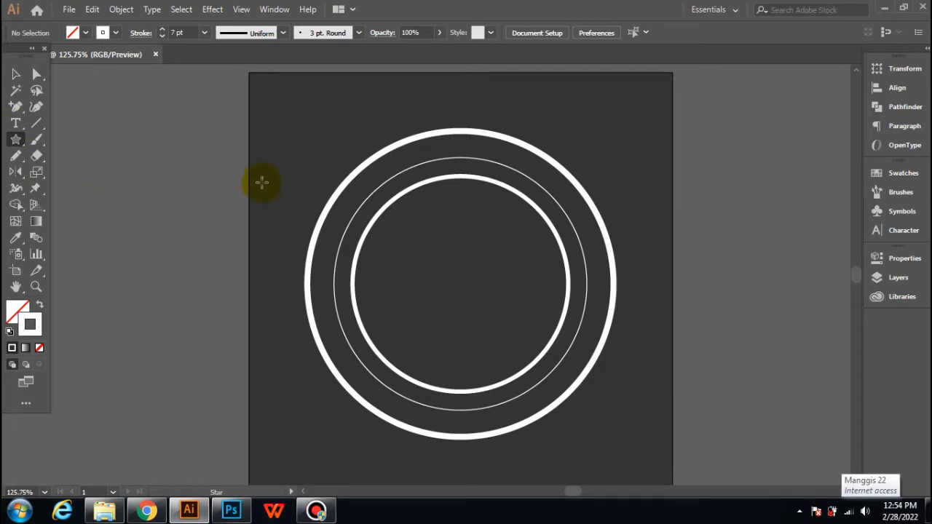
left_click(266, 183)
left_click(435, 295)
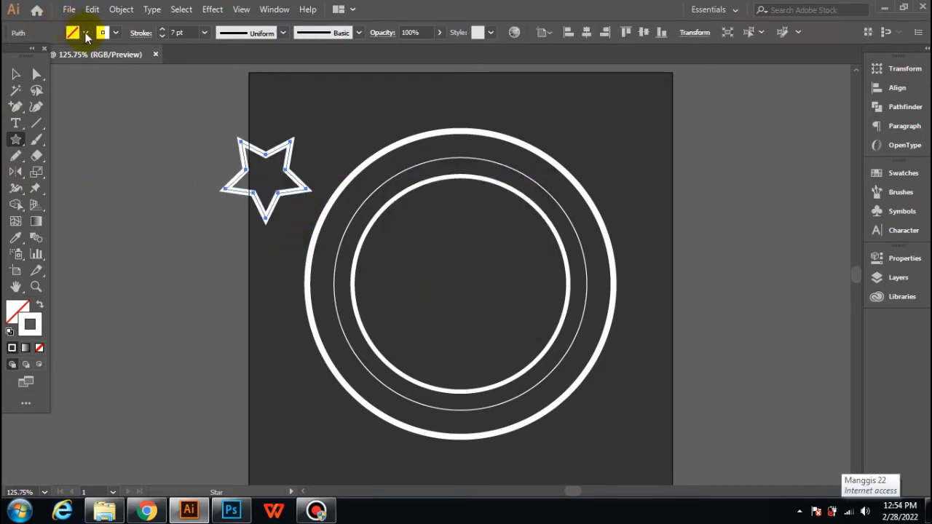
Step: Remove the star's stroke, give it a solid white fill, and deselect it
left_click(116, 33)
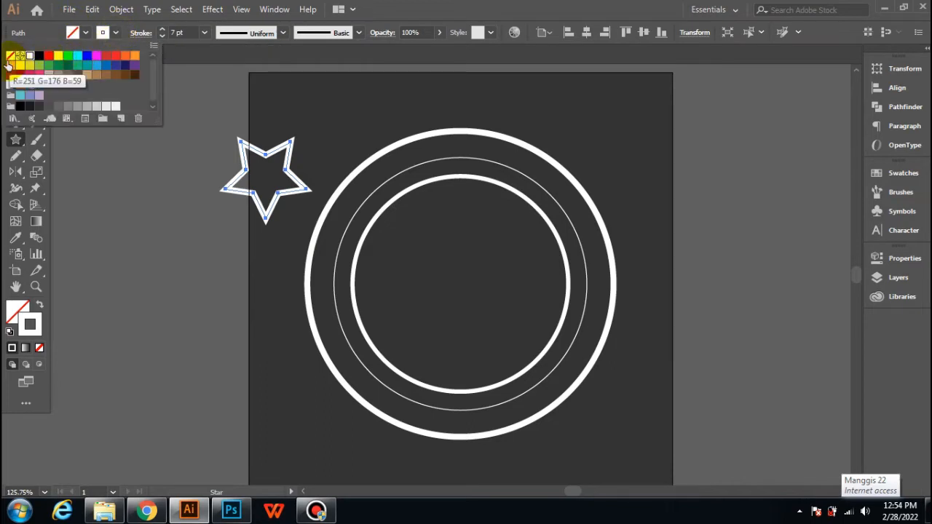
left_click(9, 57)
left_click(86, 34)
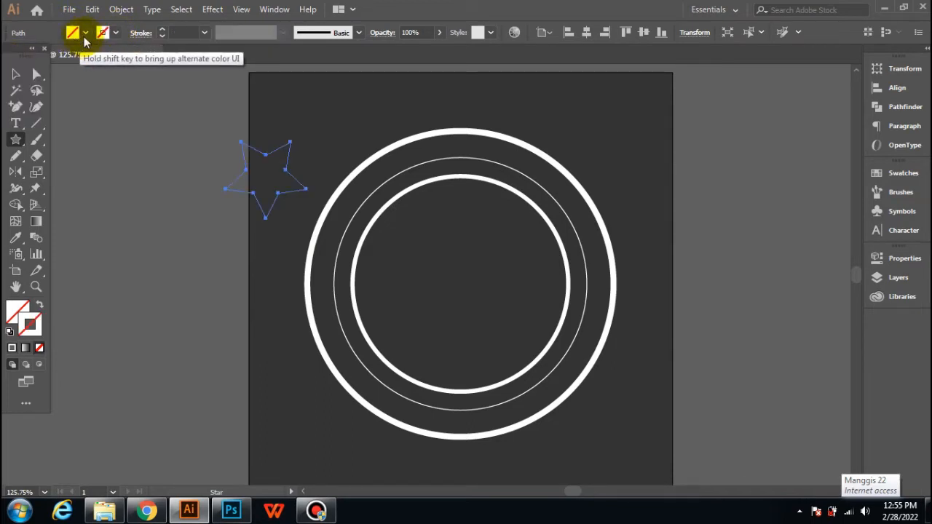
left_click(85, 34)
left_click(22, 65)
key("v")
left_click(383, 142)
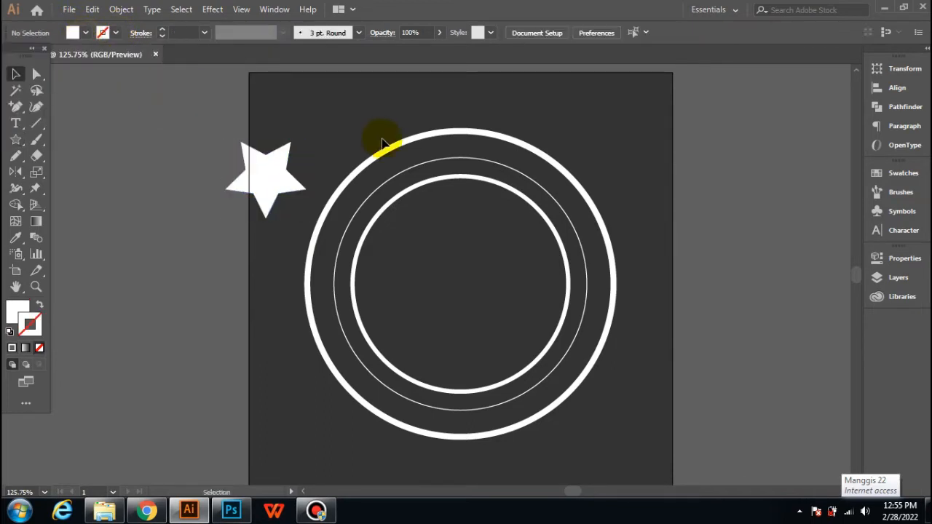
scroll(312, 151, "up", 5, "alt")
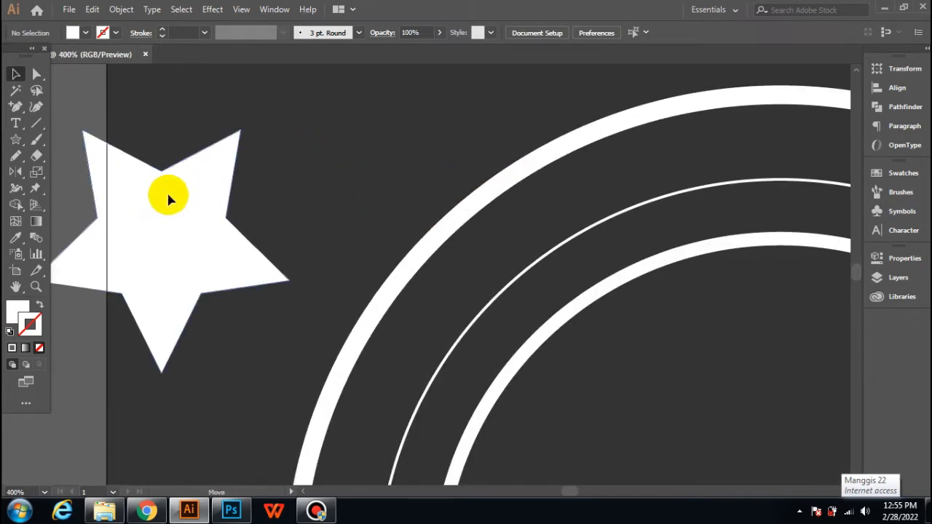
Step: Move the star fully onto the dark background, rotate it so one point faces straight up, and deselect it
left_click_drag(167, 193, 304, 189)
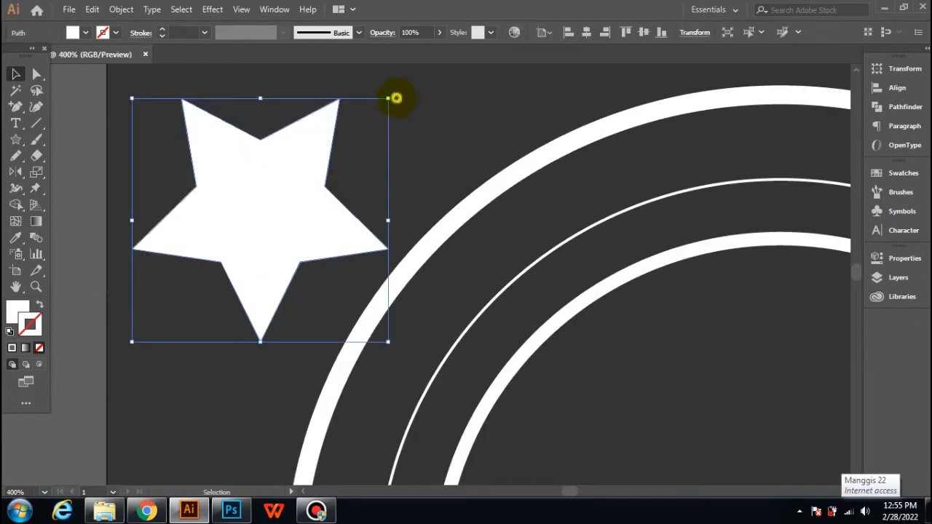
left_click_drag(396, 98, 426, 206)
left_click(424, 144)
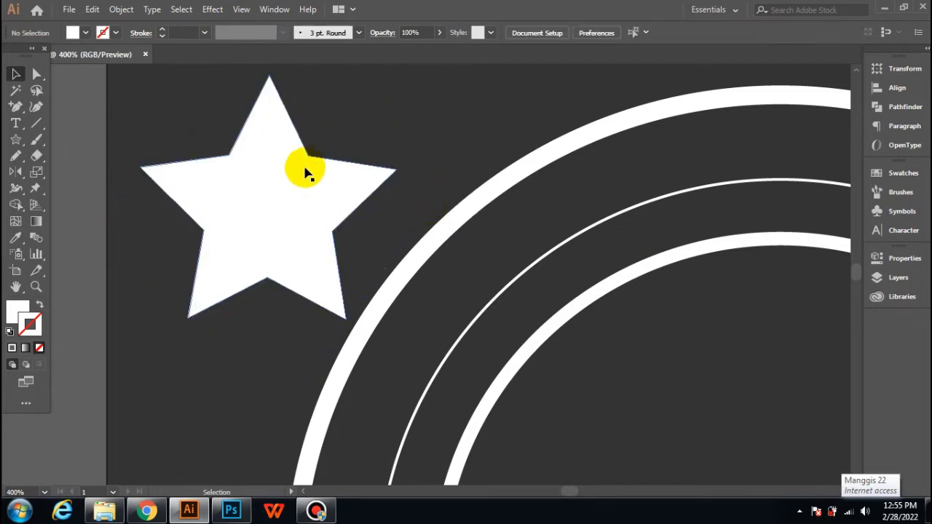
Step: Scale the star down proportionally to a small size outside the upper left of the circles and deselect it
left_click(304, 169)
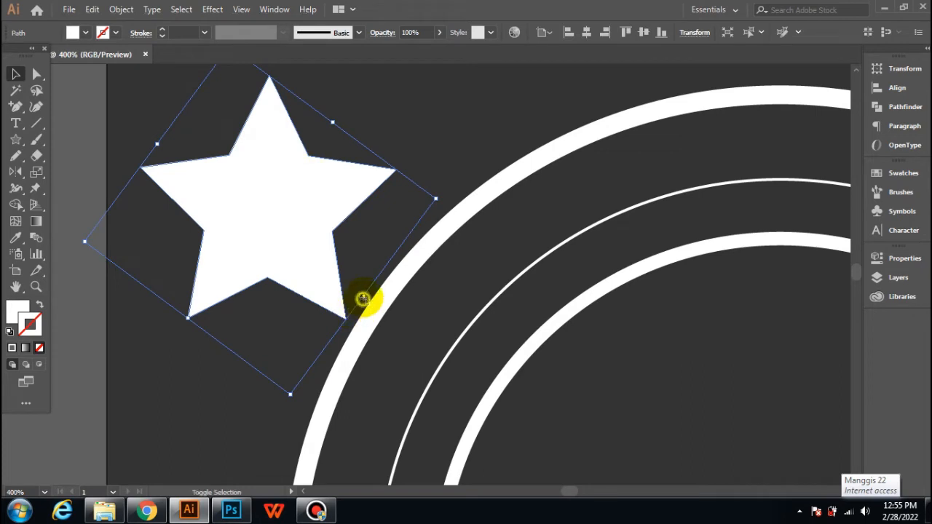
left_click_drag(363, 299, 358, 161)
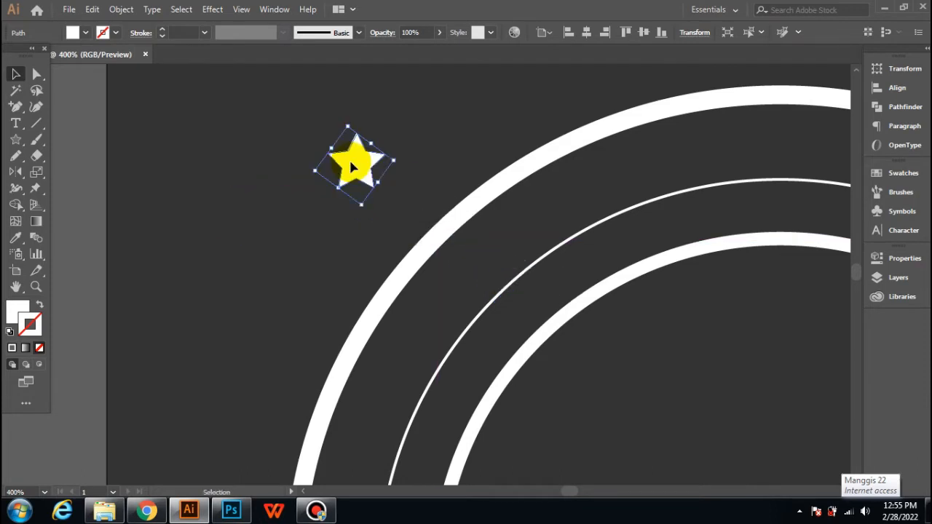
left_click(457, 160)
Step: Enlarge the thin middle circle slightly from its center so it sits about midway between the two thick rings, and deselect it
scroll(457, 161, "down", 4)
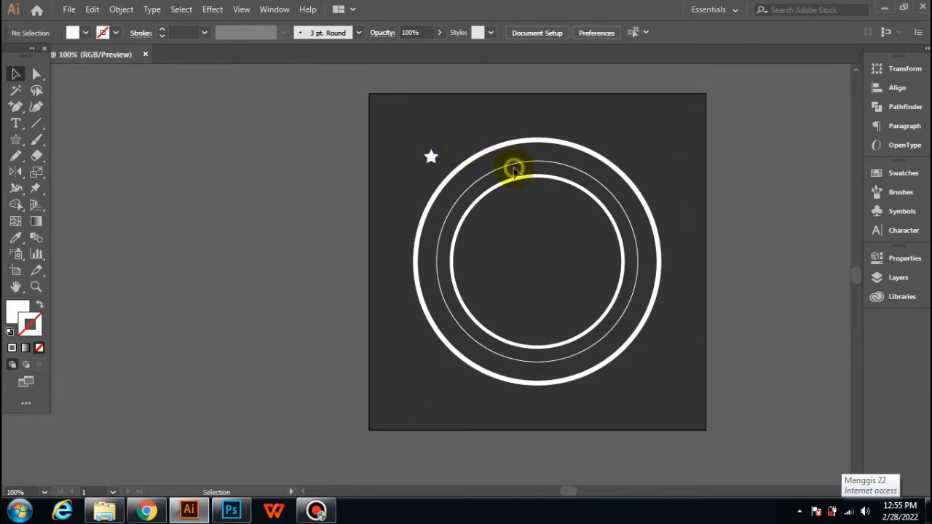
left_click(518, 162)
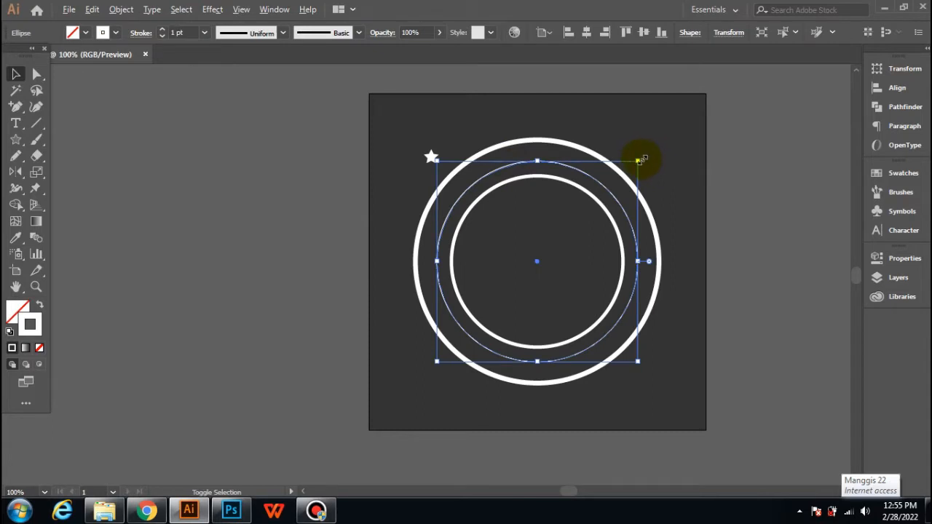
left_click_drag(641, 158, 644, 156)
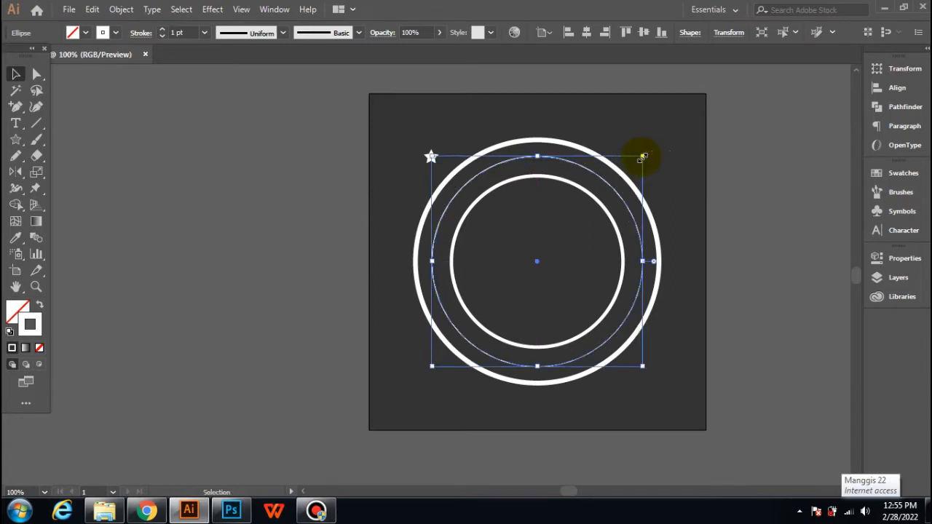
left_click(416, 96)
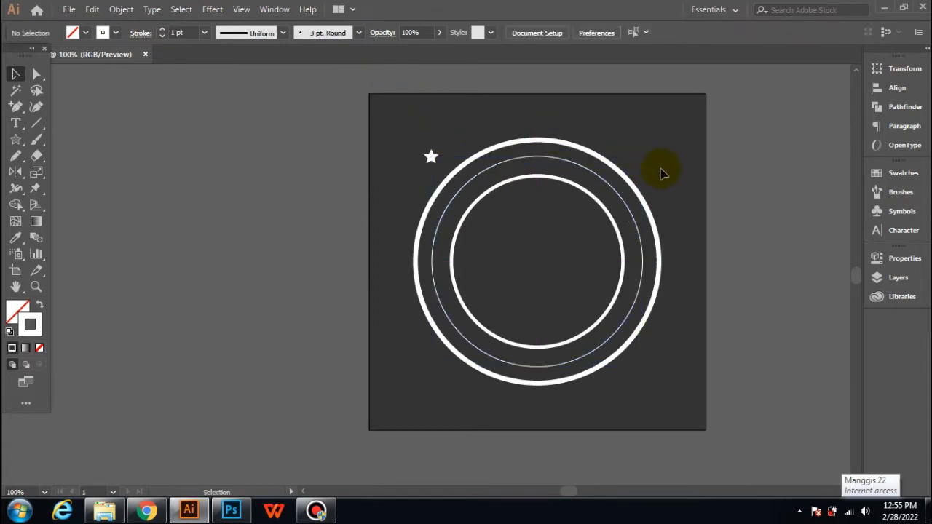
scroll(660, 172, "right", 3)
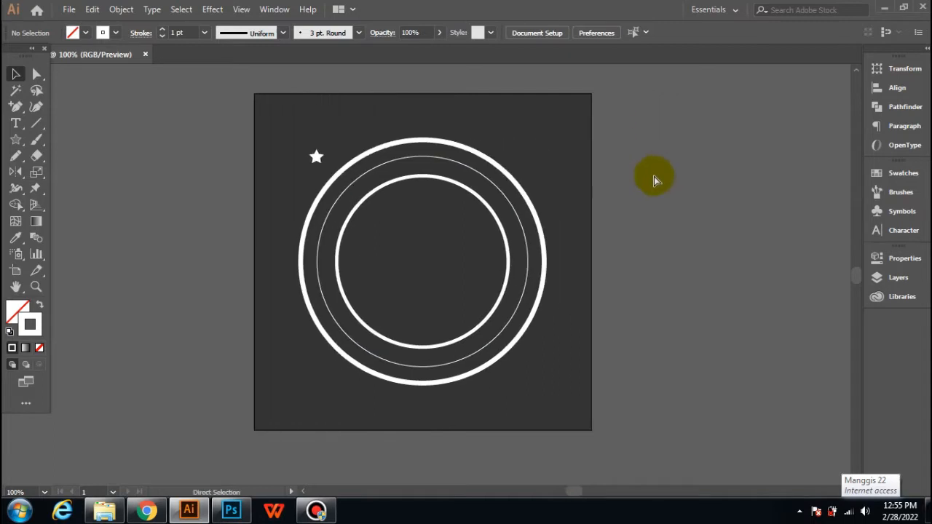
left_click(880, 191)
left_click(320, 164)
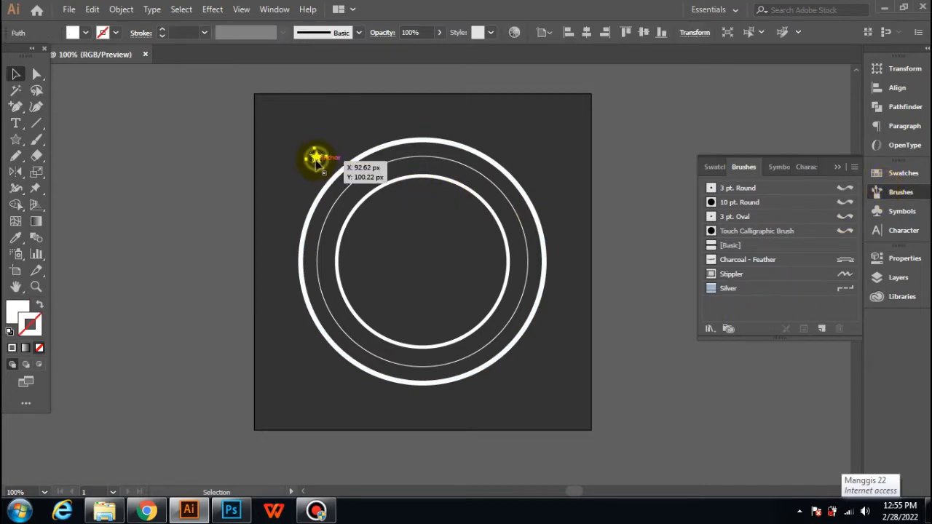
mouse_move(321, 166)
left_mouse_down()
mouse_move(333, 206)
mouse_move(721, 308)
left_mouse_up()
left_click(415, 323)
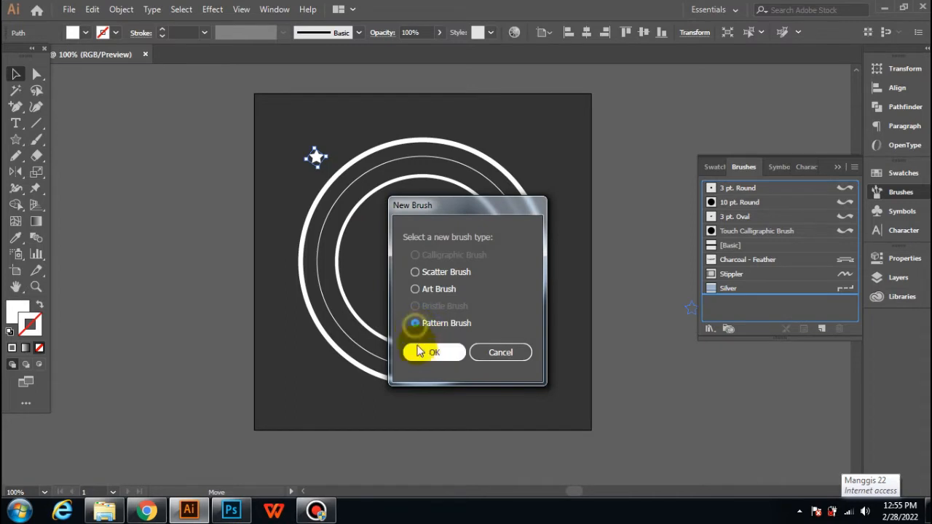
left_click(434, 353)
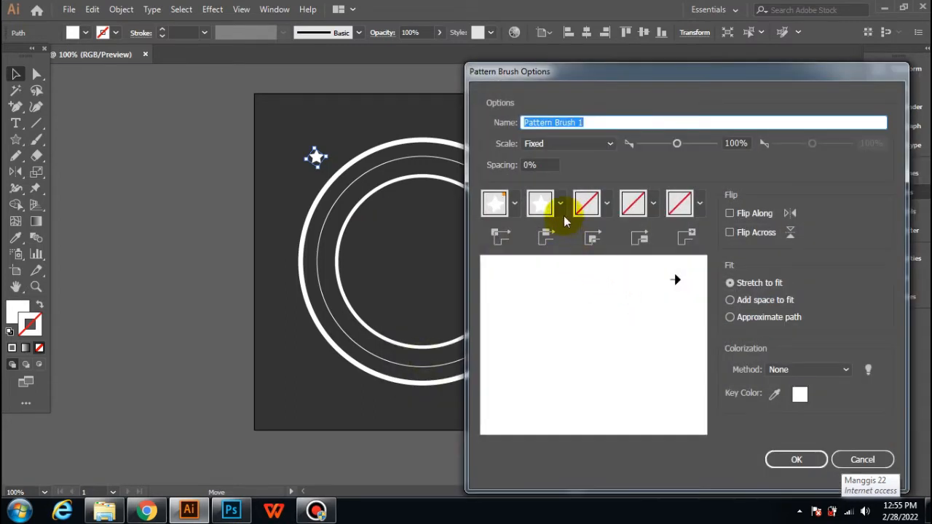
left_click(513, 204)
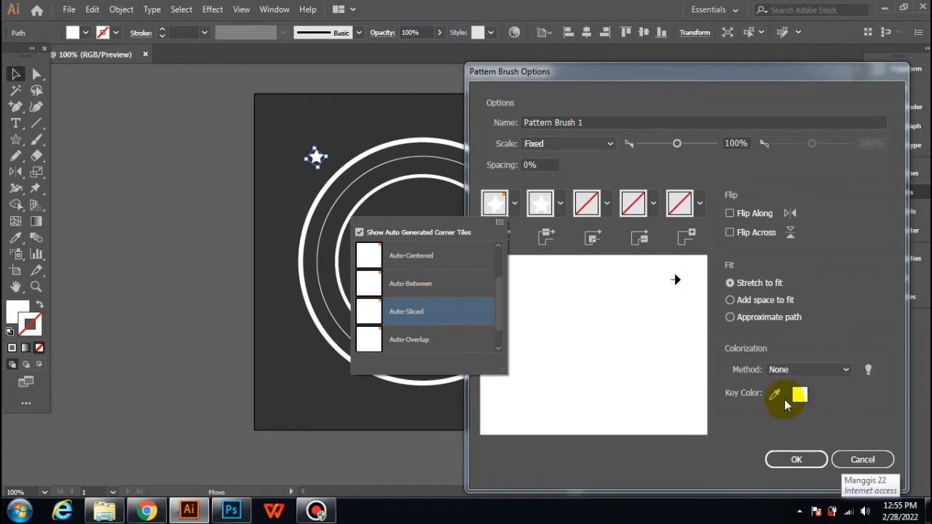
left_click(404, 311)
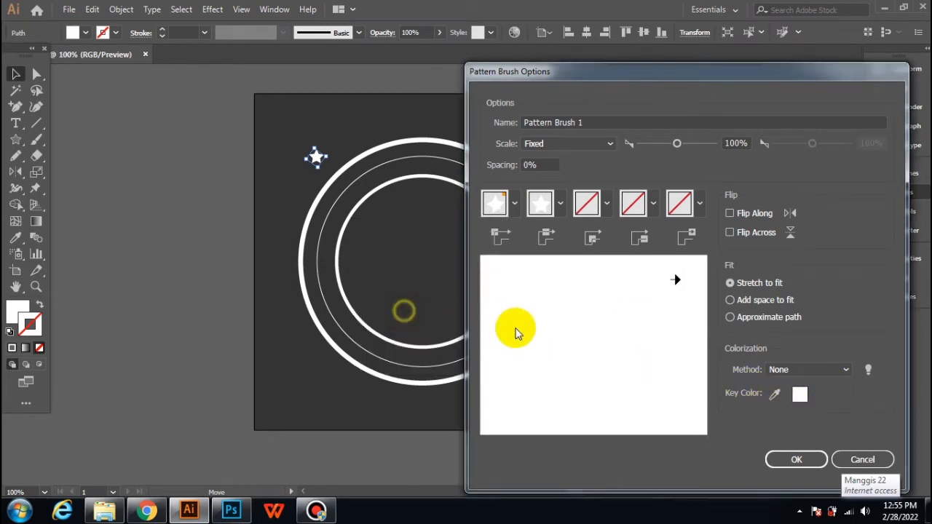
left_click(775, 394)
left_click(843, 370)
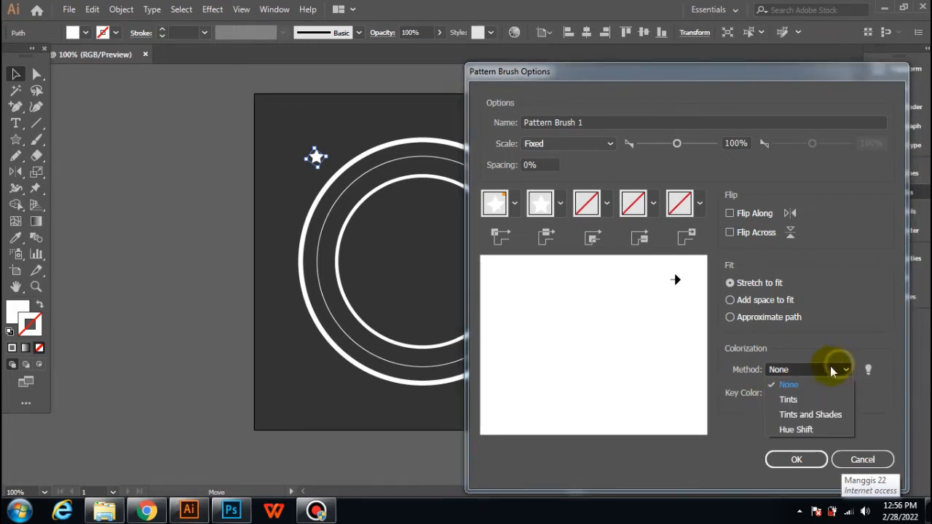
left_click(793, 397)
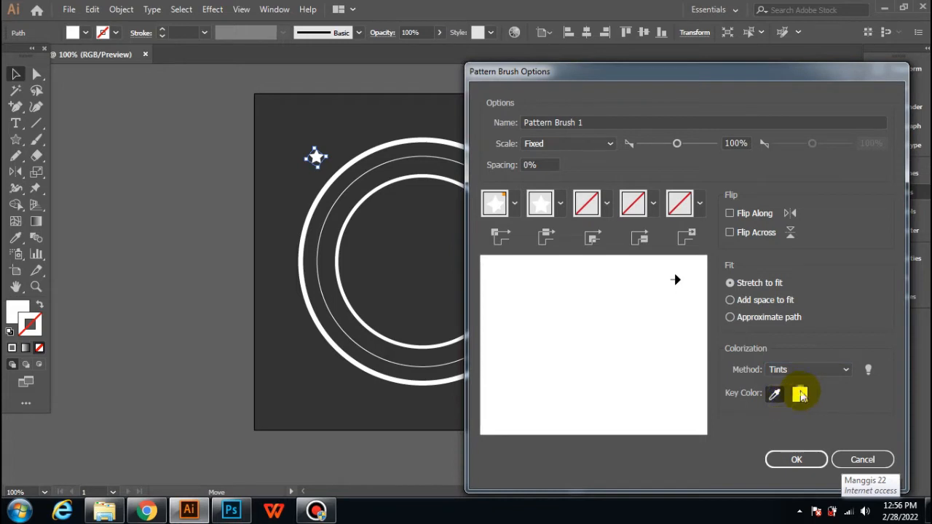
left_click(847, 369)
left_click(804, 415)
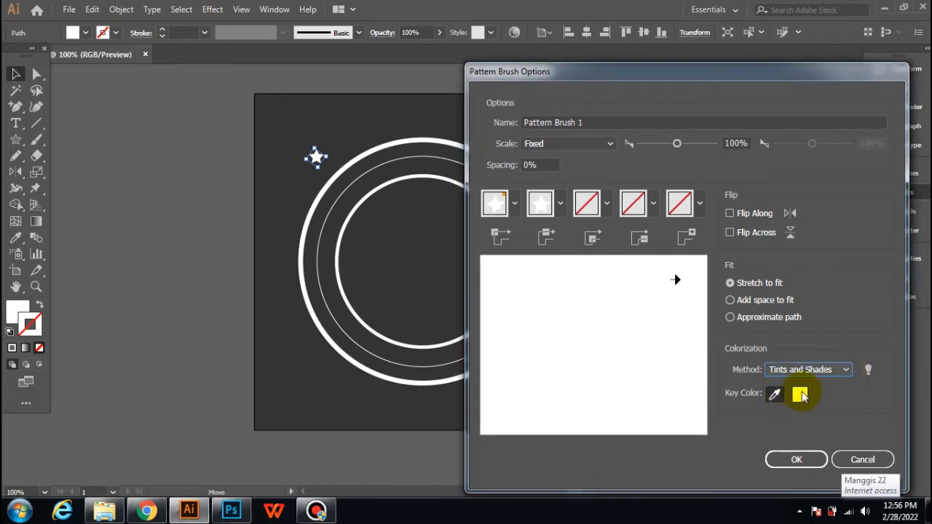
left_click(822, 370)
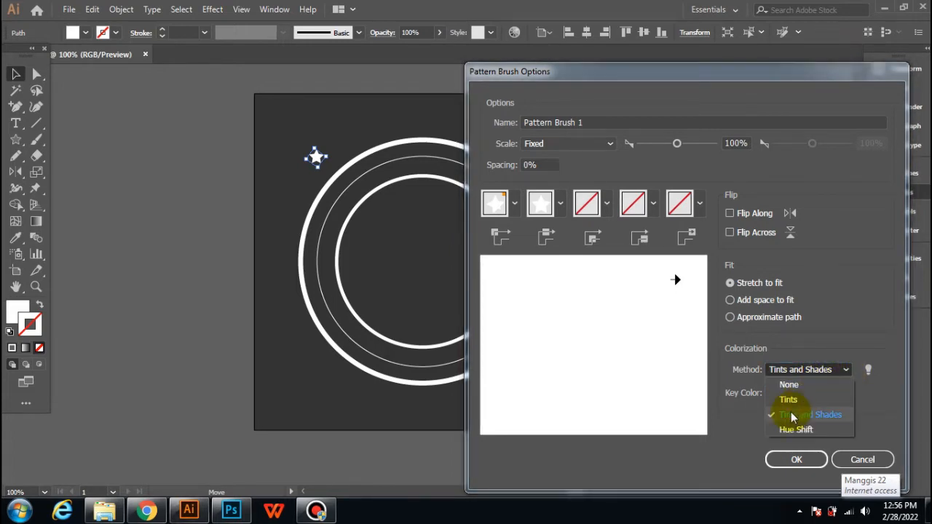
left_click(780, 430)
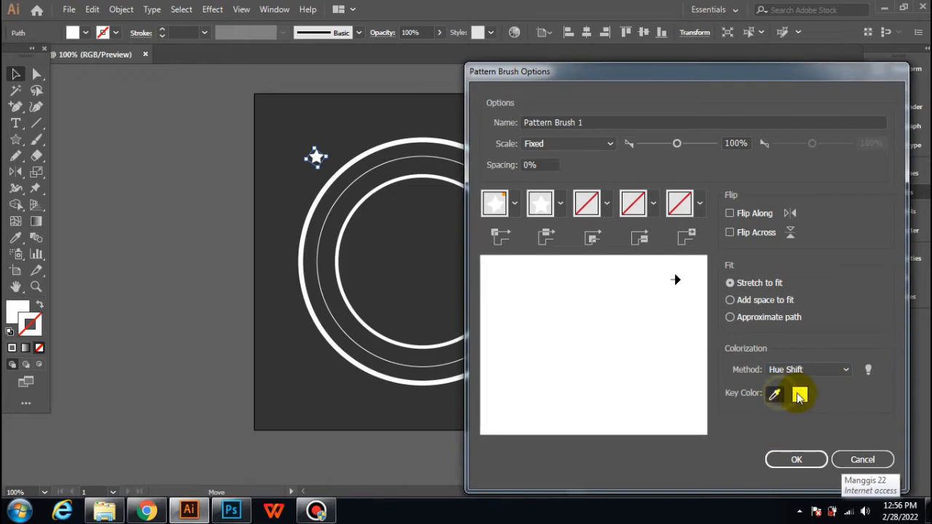
left_click(849, 459)
Step: Fill the star with the tan swatch, edited to a light orange with R 228 and G 159, and deselect it
scroll(313, 146, "up", 4)
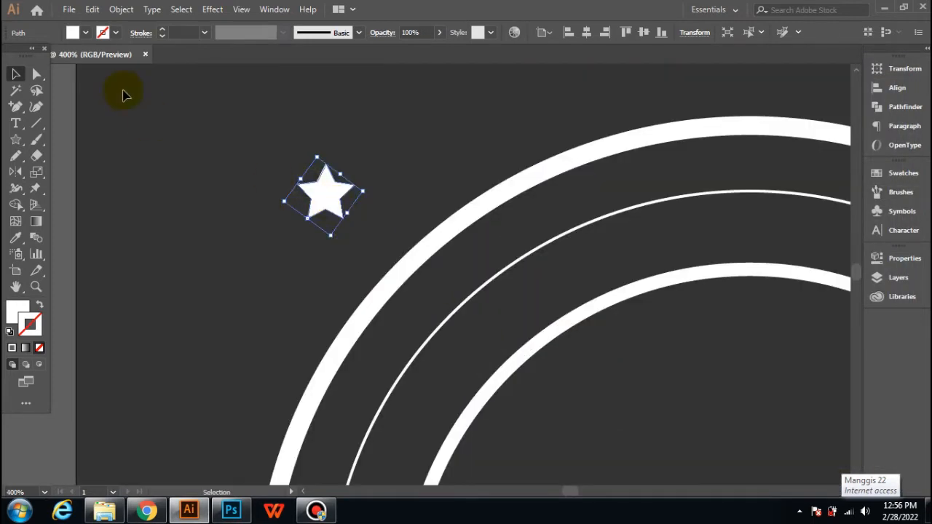
left_click(85, 32)
double_click(87, 75)
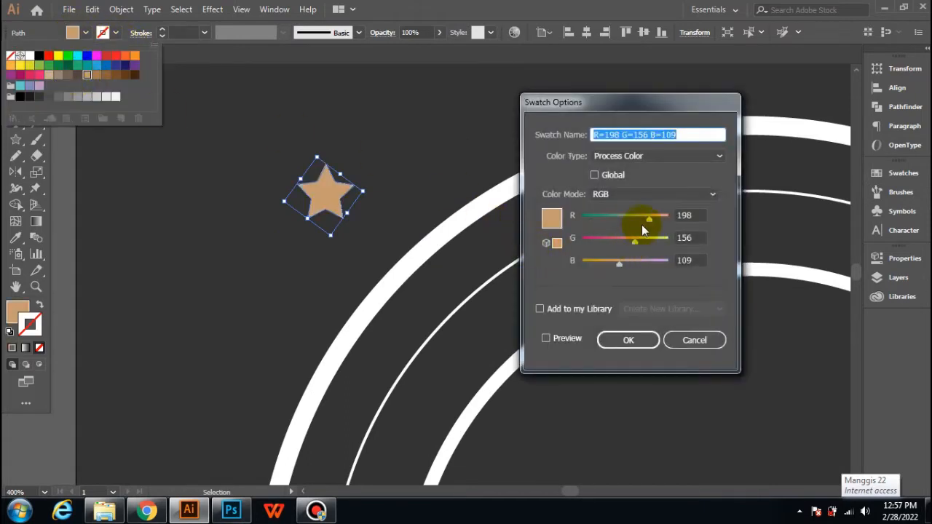
left_click_drag(649, 220, 660, 220)
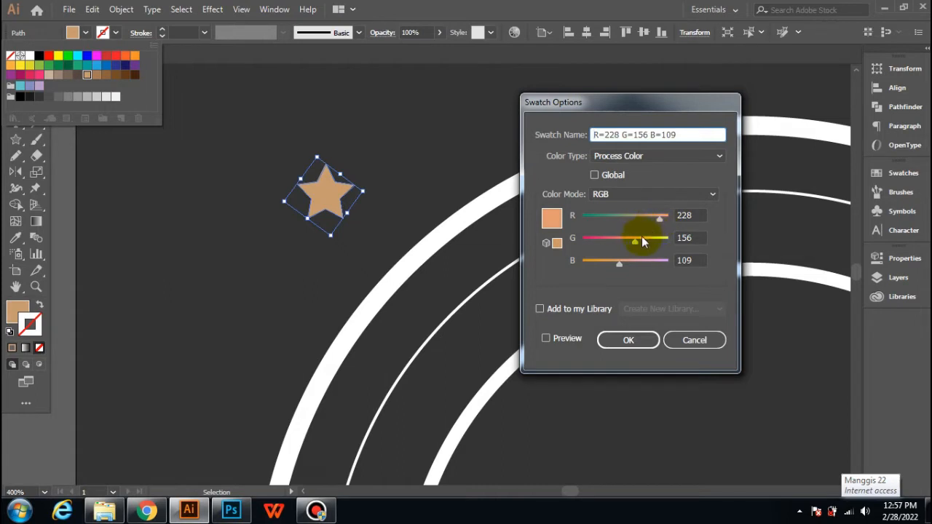
left_click(547, 339)
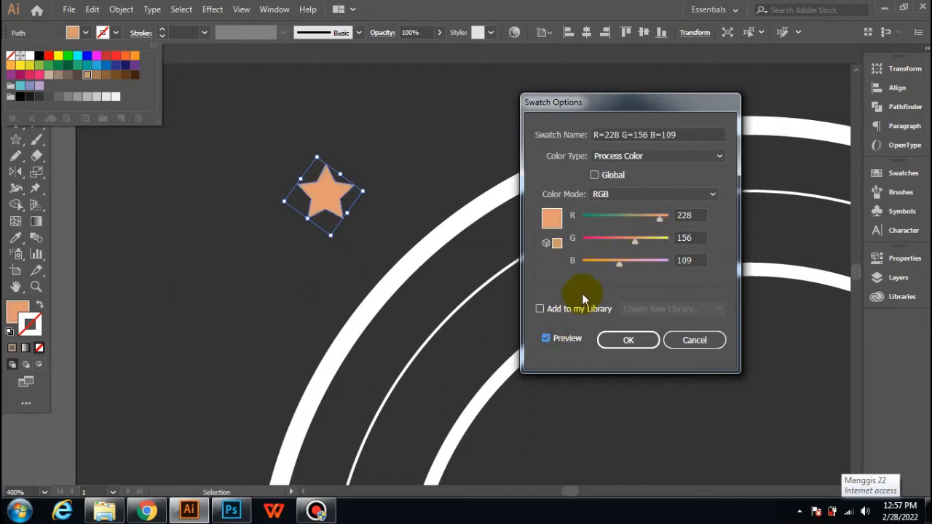
mouse_move(630, 241)
left_mouse_down()
mouse_move(620, 240)
mouse_move(635, 243)
left_mouse_up()
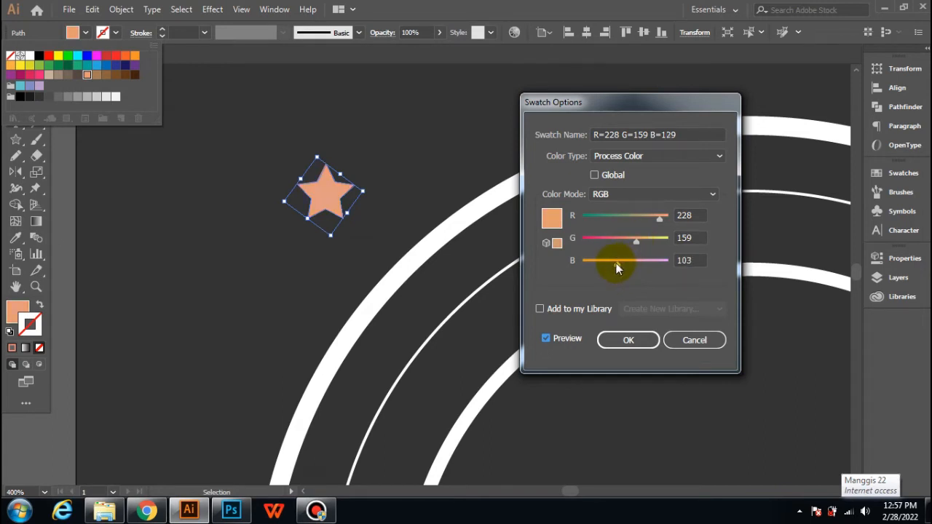
left_click(617, 343)
left_click(254, 133)
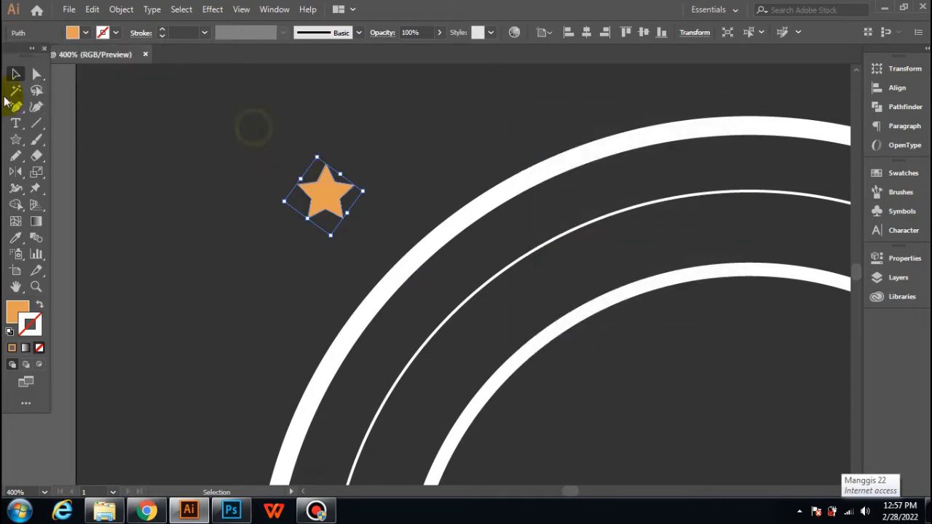
left_click(125, 101)
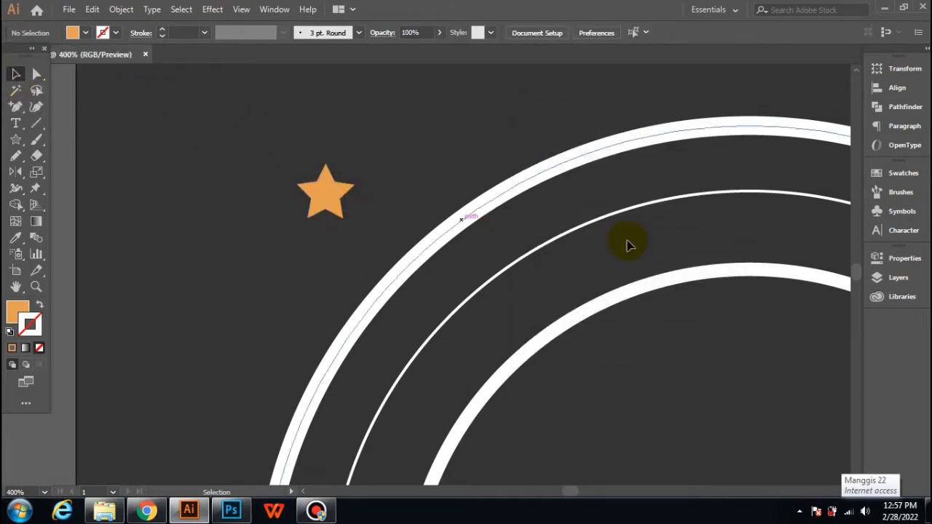
Step: Create a pattern brush from the orange star with fixed scale and 40% spacing
left_click(902, 194)
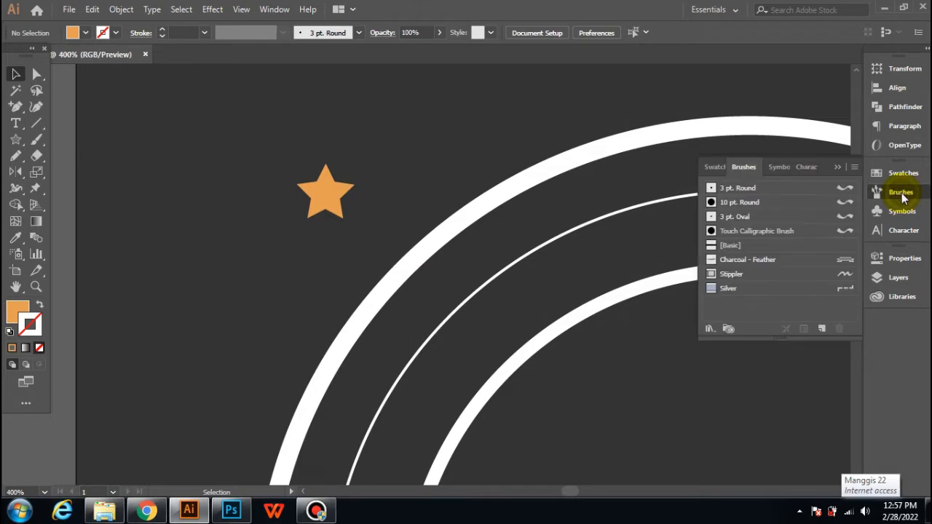
left_click_drag(320, 191, 750, 302)
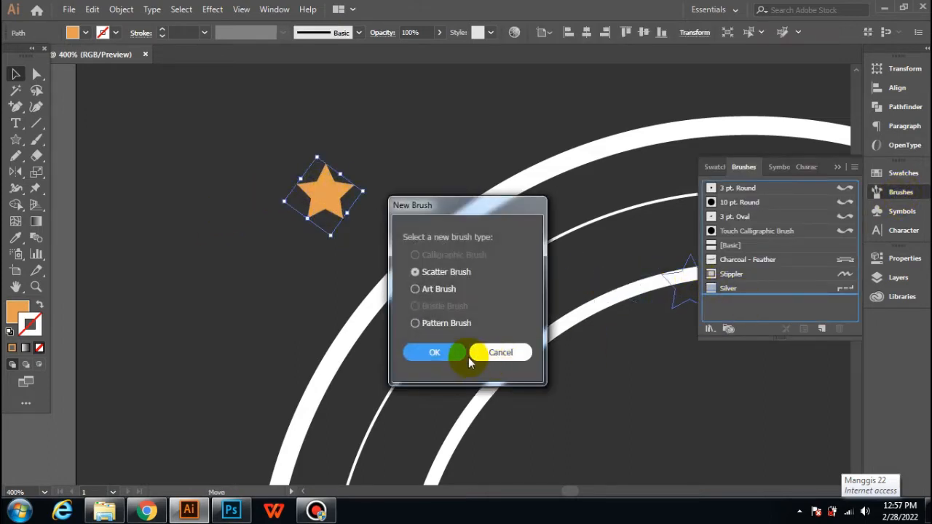
left_click(416, 324)
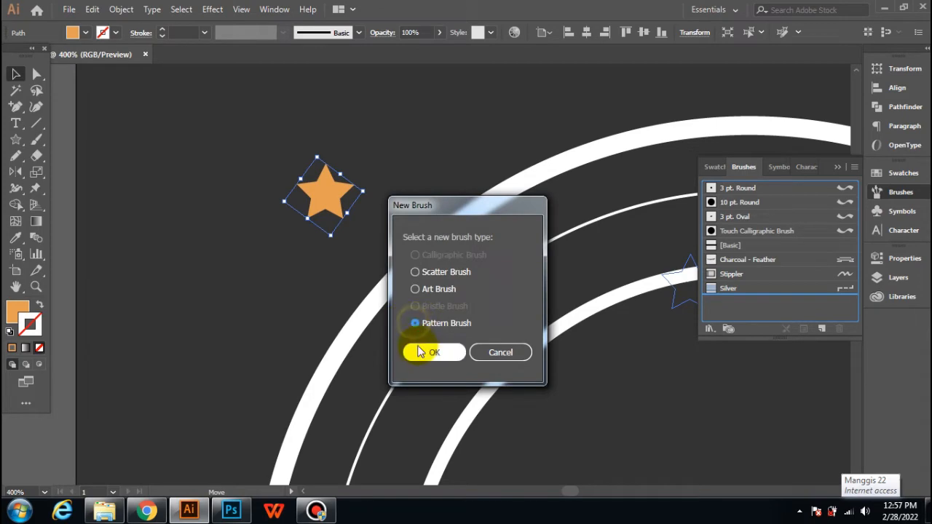
left_click(419, 351)
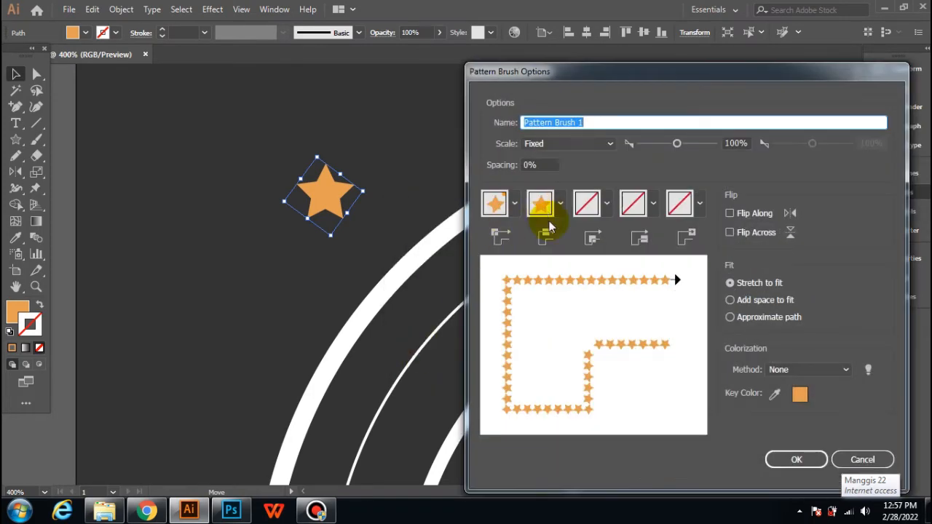
left_click(543, 164)
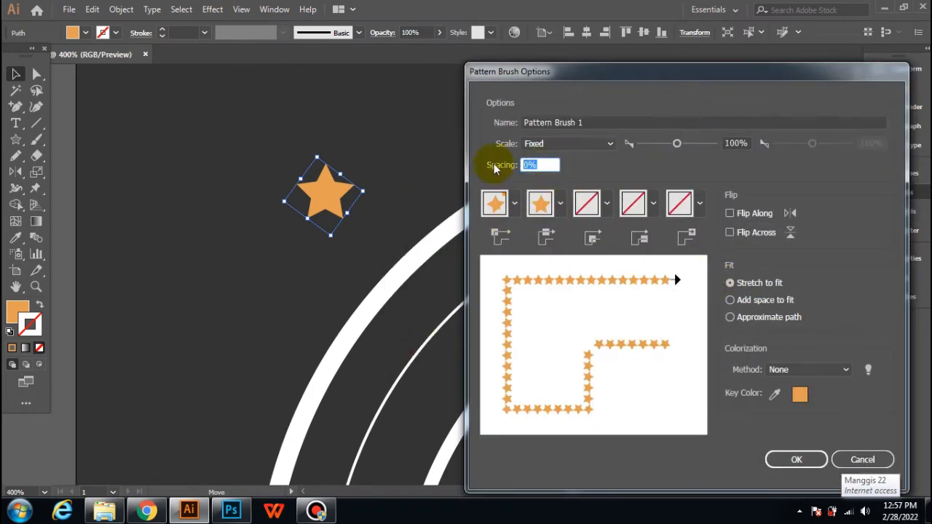
type("40")
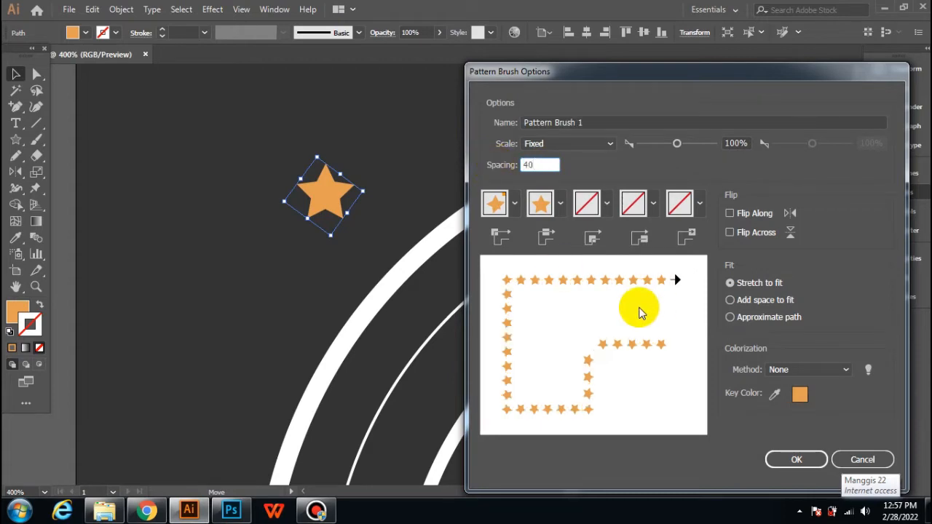
left_click(797, 461)
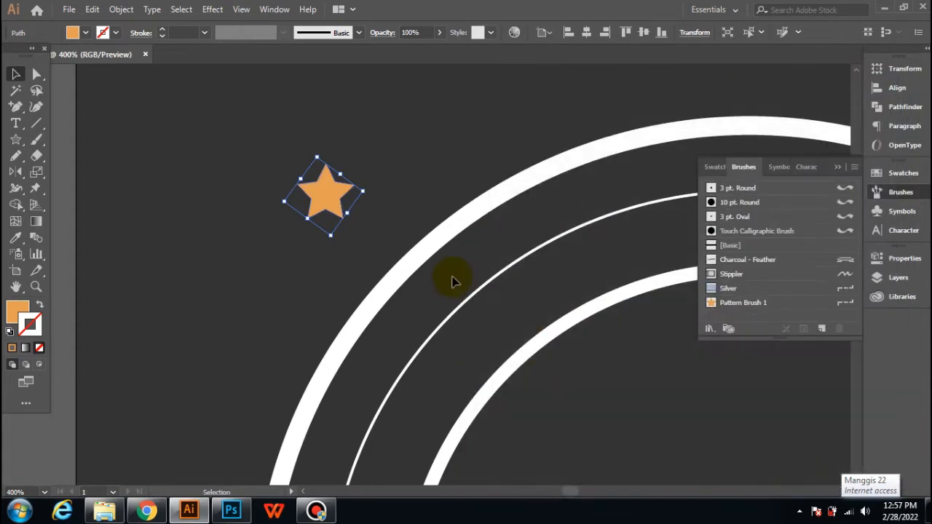
left_click(836, 167)
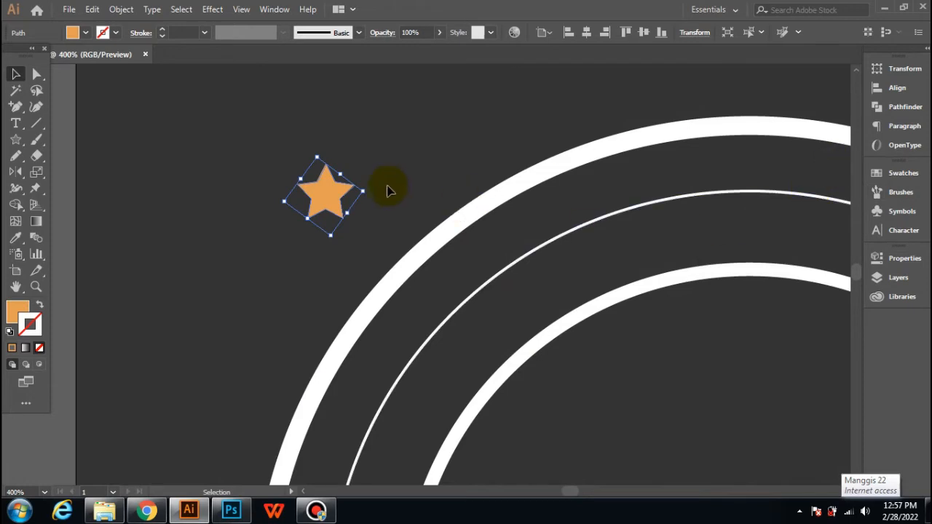
Step: Apply the orange star pattern brush to the thin middle circle's stroke
left_click(479, 293)
left_click(481, 287)
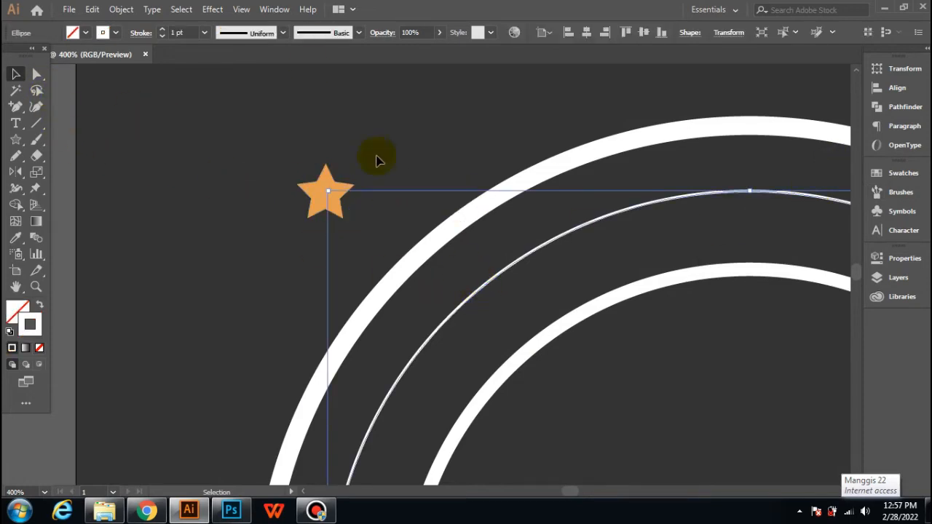
left_click(359, 33)
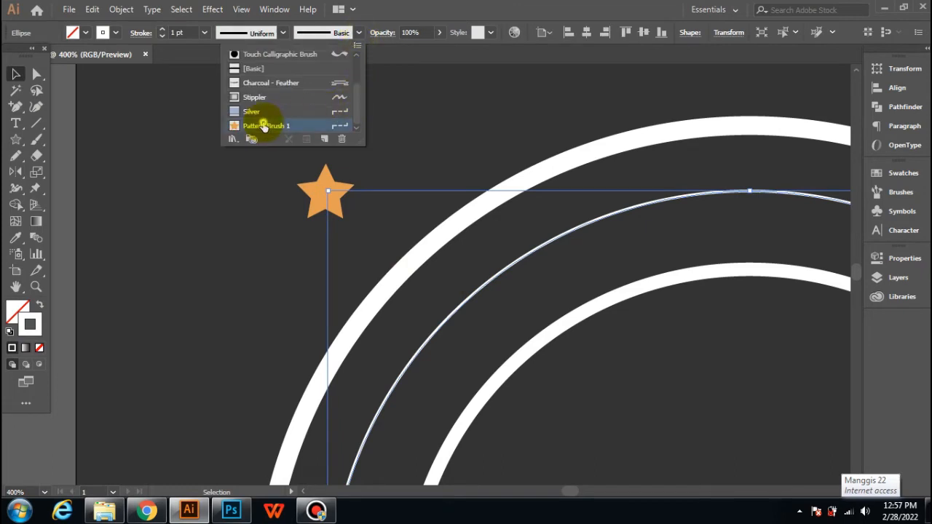
left_click(320, 125)
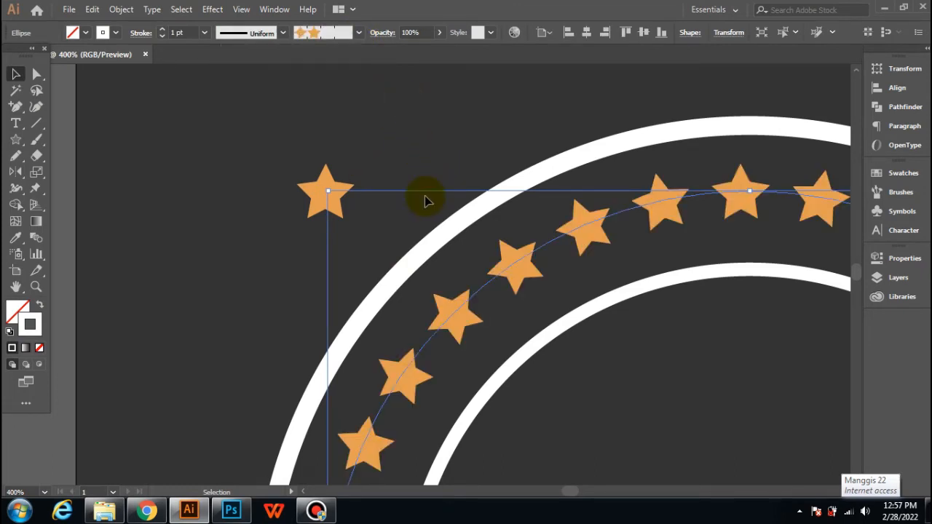
Step: Move the single orange star off the artboard to the left of the badge and deselect it
scroll(425, 198, "down", 1)
scroll(425, 198, "down", 4)
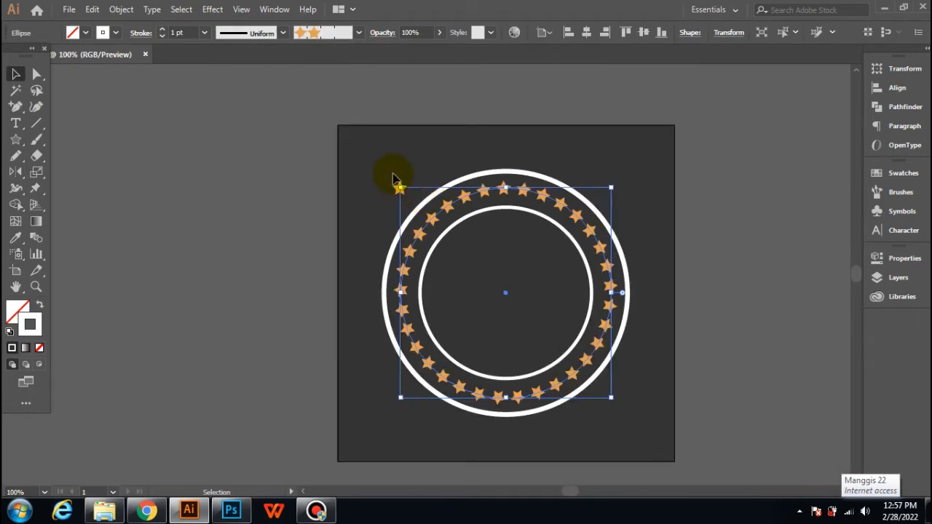
left_click(394, 173)
left_click_drag(402, 180, 260, 208)
left_click(390, 156)
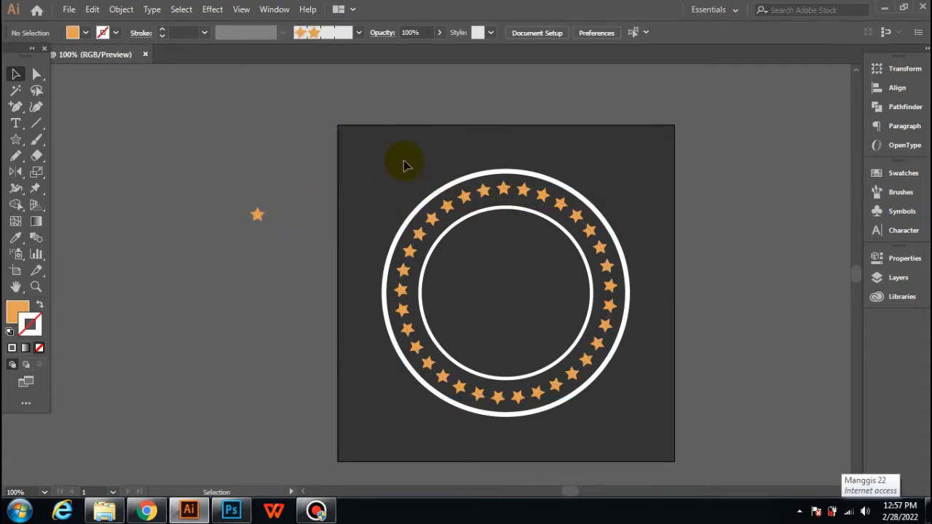
Step: Scale the two white rings and the star circle down from their center, then expand their appearance, fill and stroke, and deselect them
left_click_drag(405, 161, 452, 240)
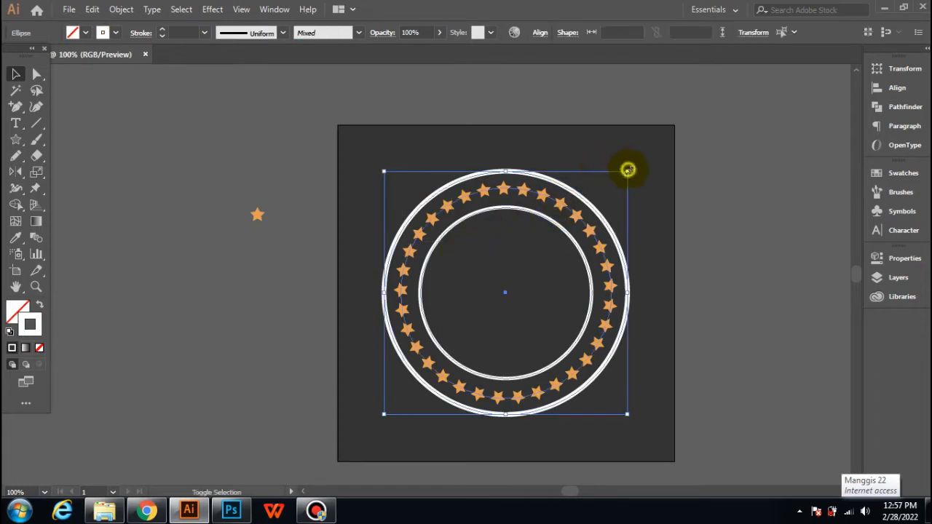
left_click_drag(628, 171, 612, 188)
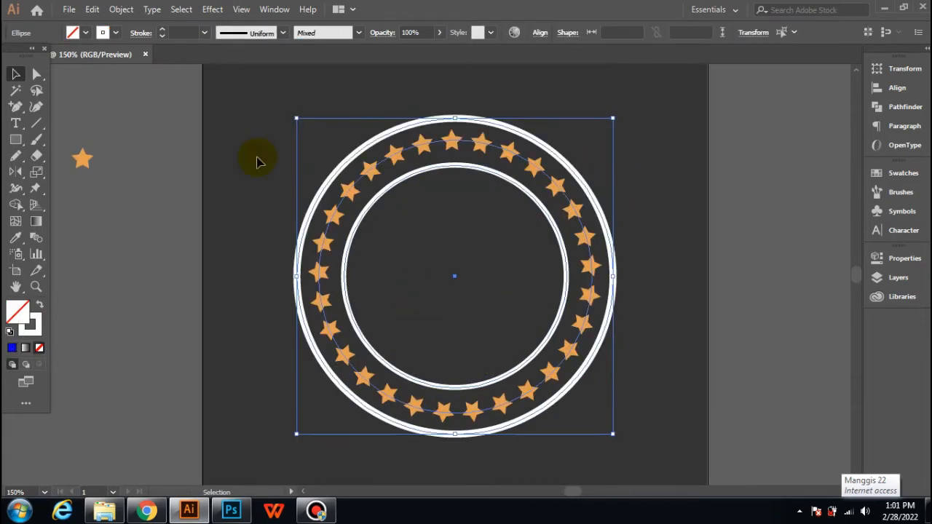
left_click(121, 9)
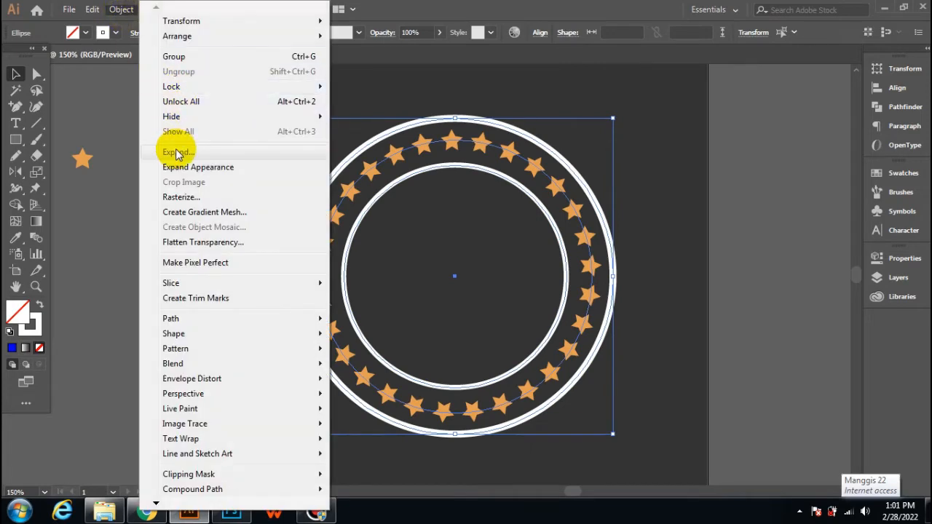
left_click(182, 167)
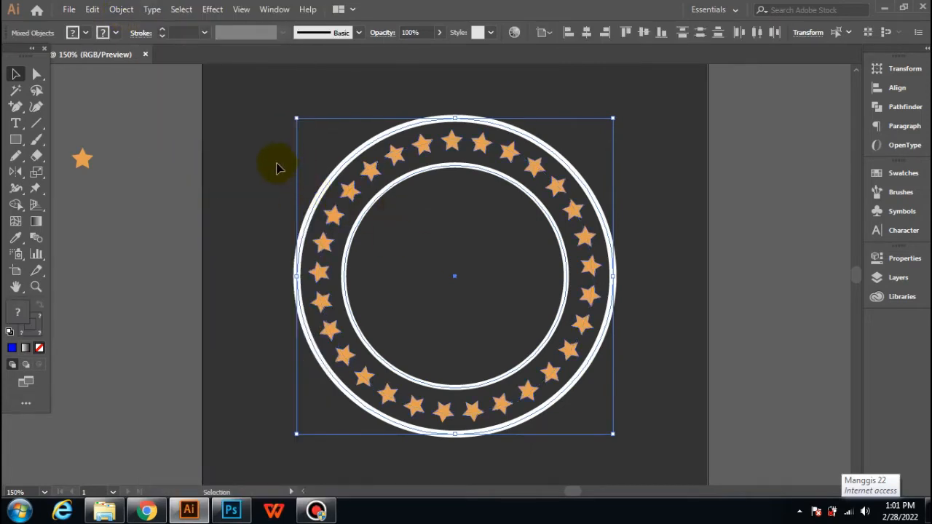
left_click(120, 8)
left_click(168, 152)
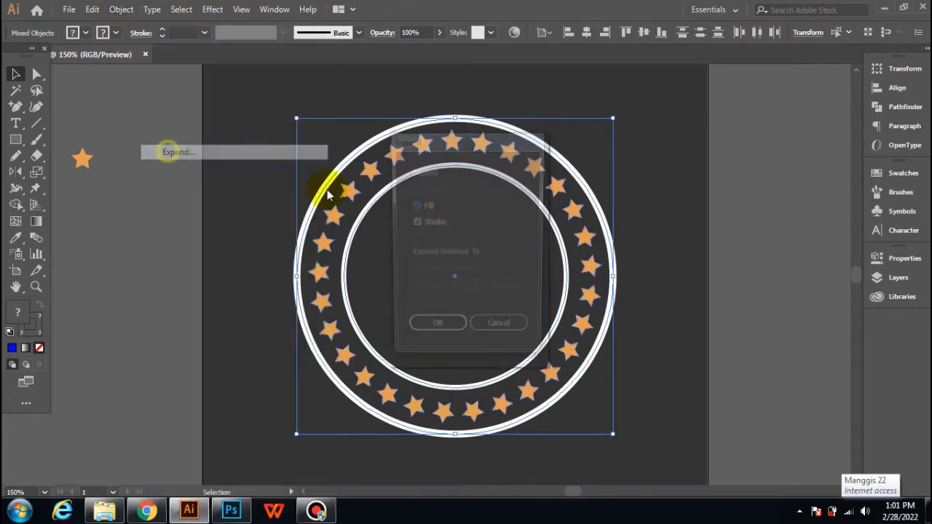
left_click(433, 329)
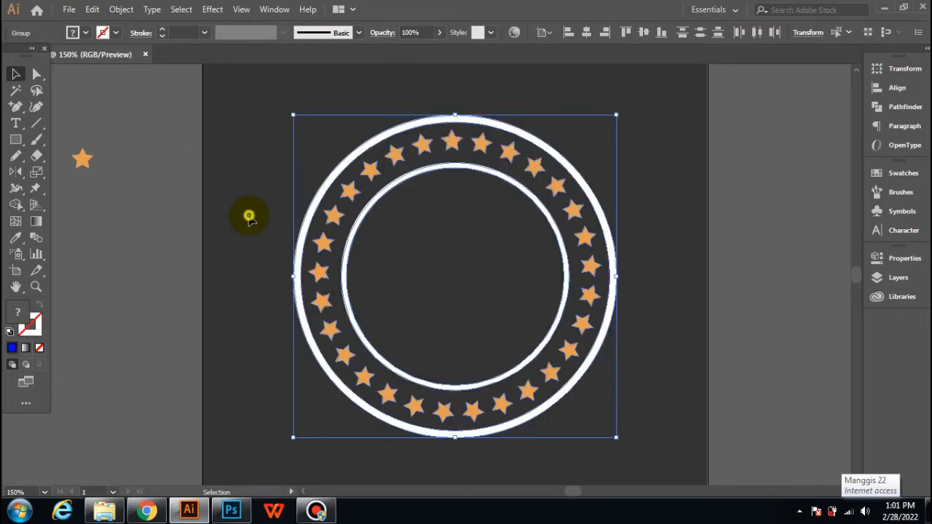
left_click(249, 217)
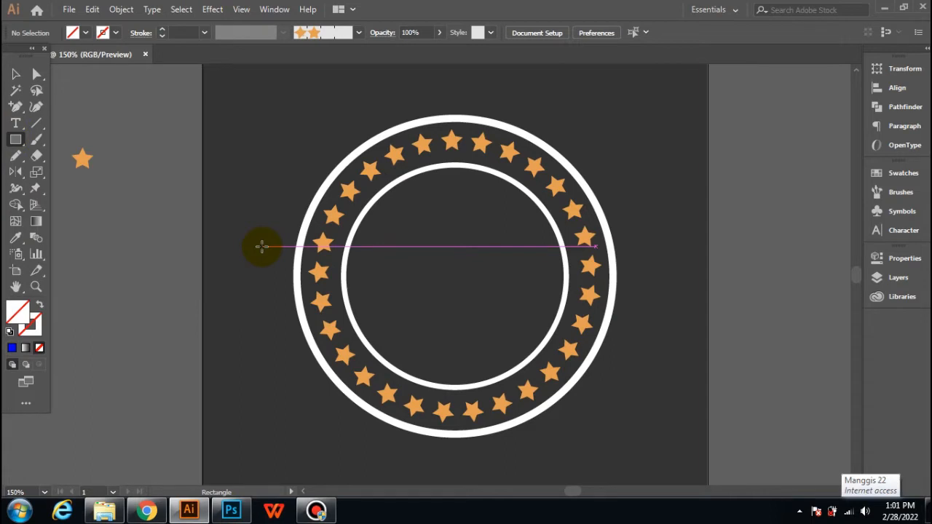
Step: Draw a wide horizontal rectangle across the middle of the badge, extending past the outer ring on both sides, and fill it with blue
left_click_drag(261, 247, 649, 295)
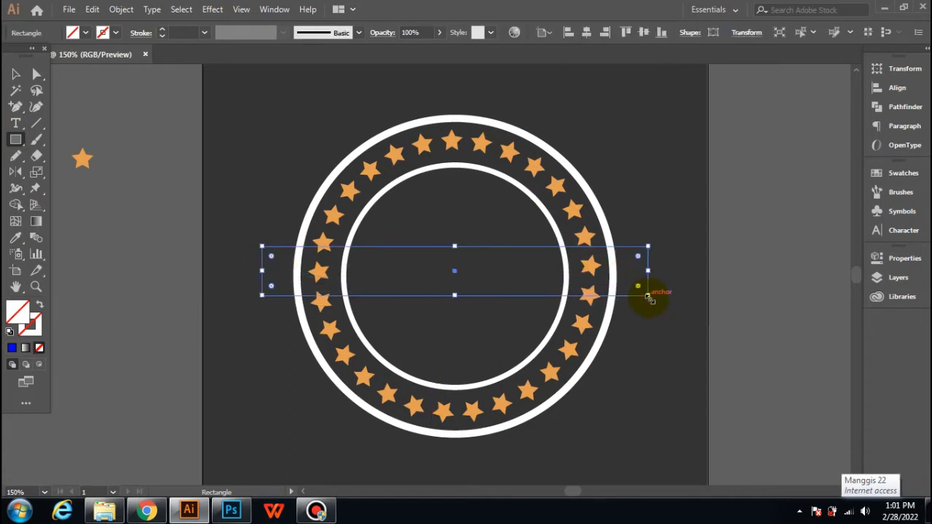
left_click(75, 34)
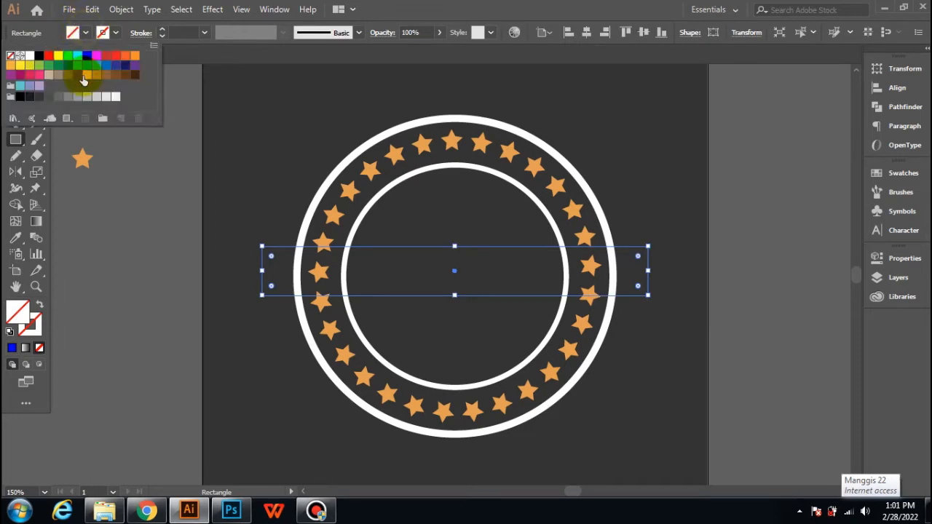
left_click(85, 57)
left_click(260, 139)
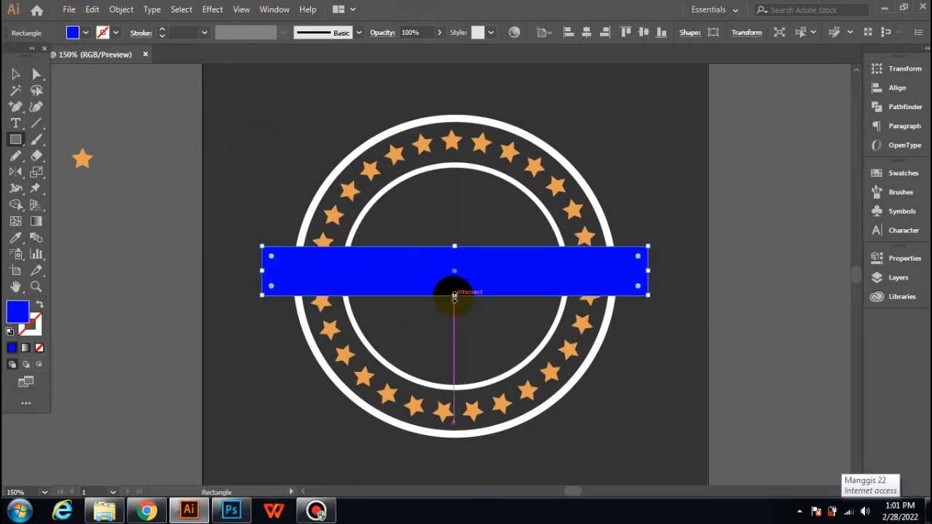
Step: Make the blue rectangle slightly taller and align it to the horizontal and vertical center of the artboard
left_click_drag(455, 295, 454, 302)
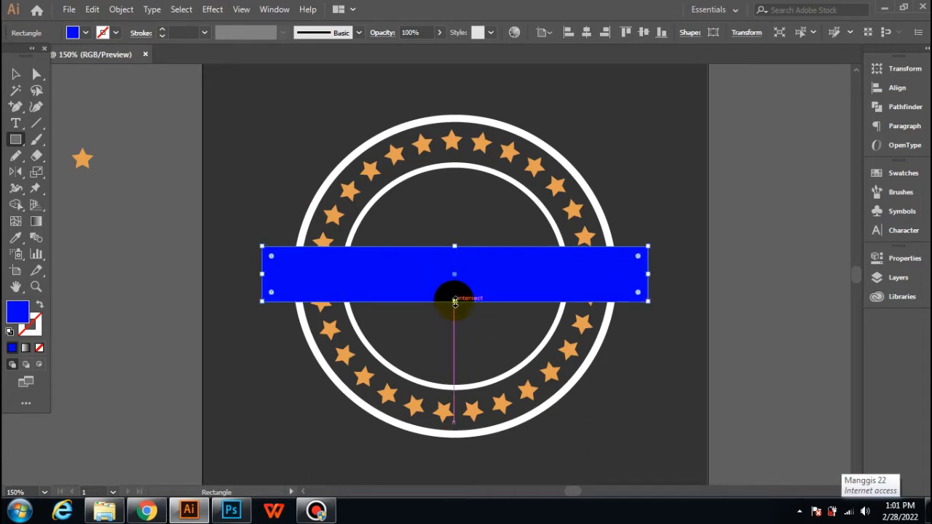
scroll(452, 301, "up", 1)
scroll(459, 333, "up", 1)
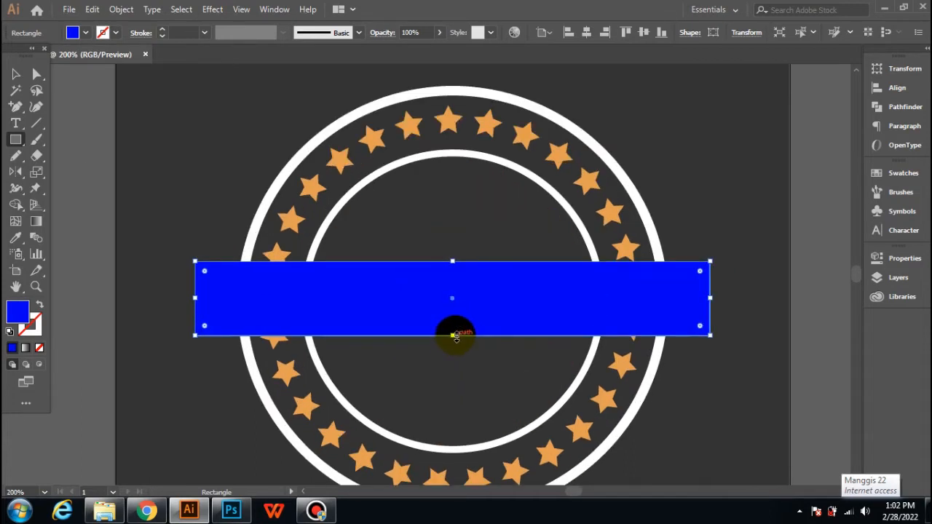
left_click_drag(453, 335, 452, 332)
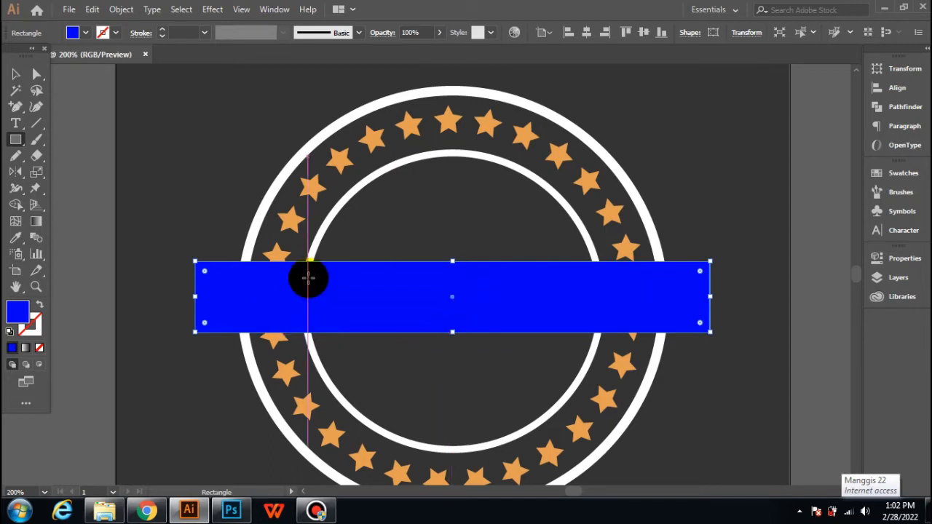
left_click(16, 73)
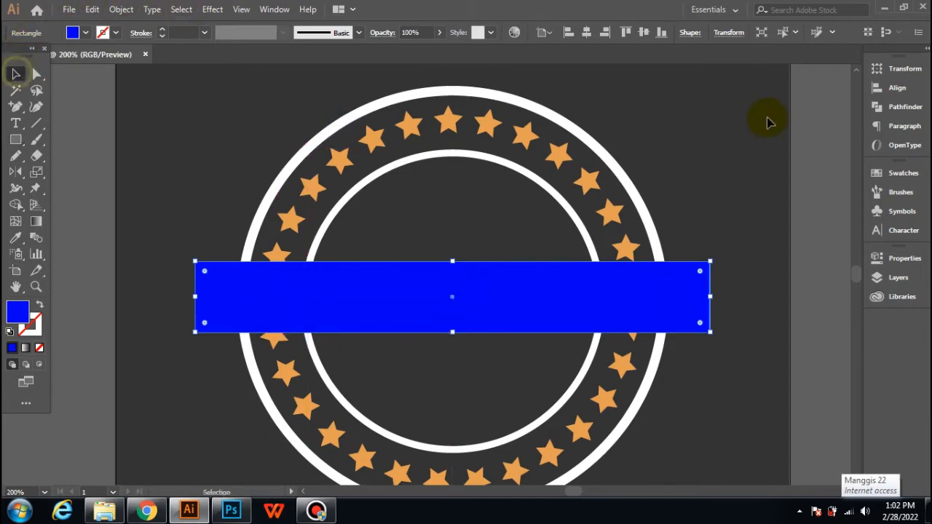
left_click(883, 88)
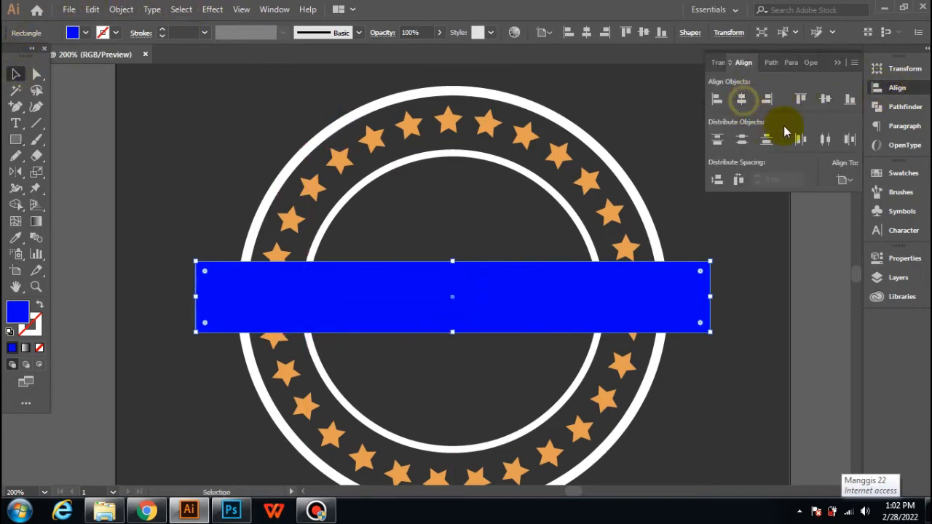
left_click(830, 102)
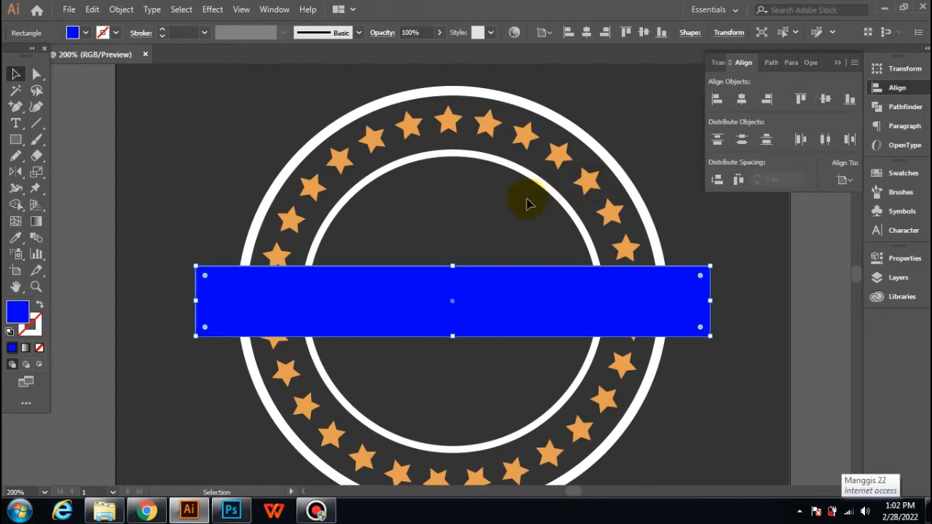
left_click(506, 224)
Step: Offset the blue rectangle's path outward by 9 px with miter joins and a miter limit of 4
left_click(277, 302)
left_click(120, 11)
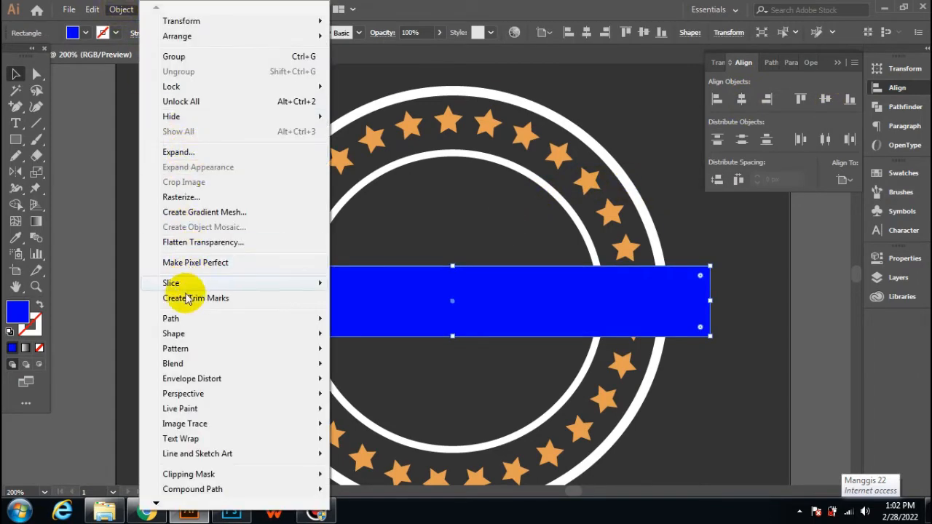
mouse_move(187, 321)
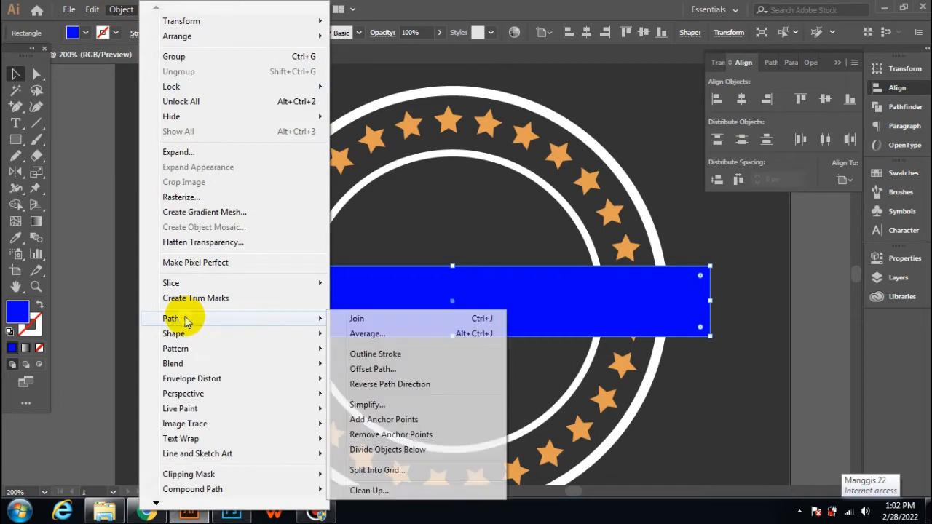
left_click(362, 376)
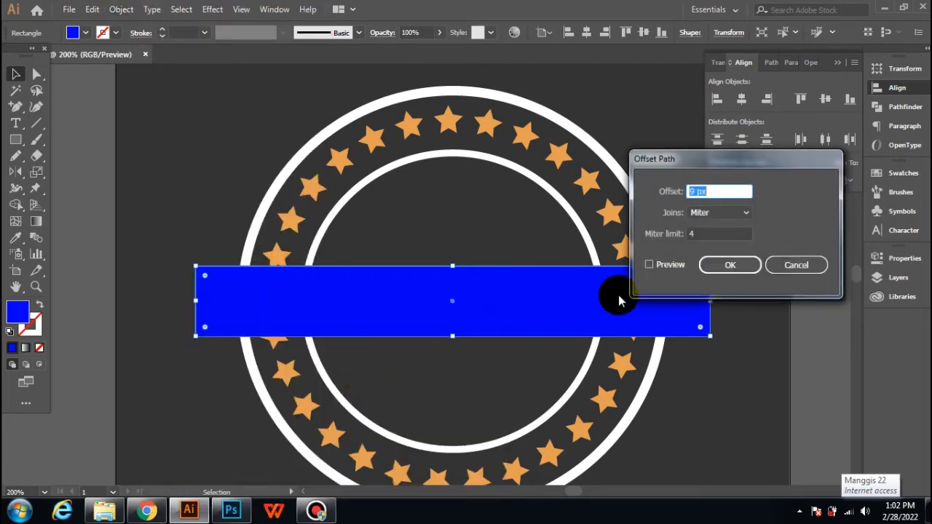
left_click(645, 265)
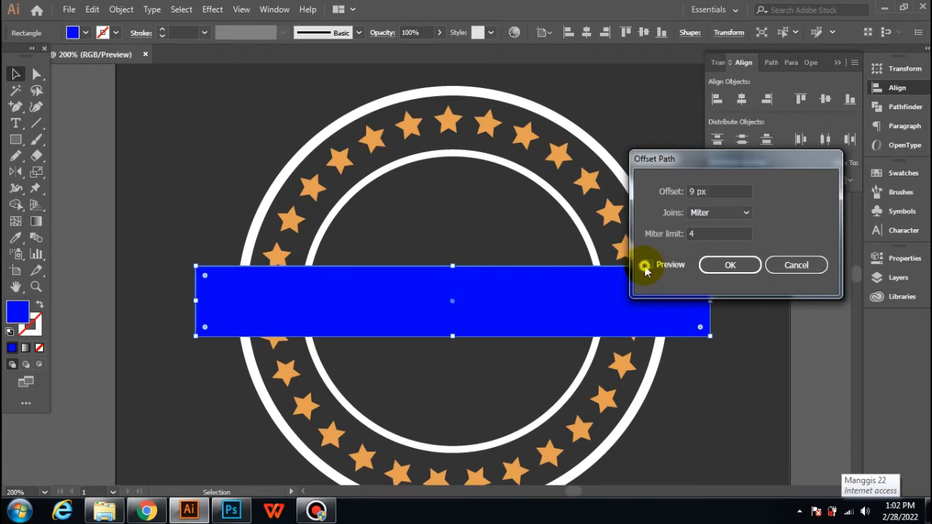
left_click(731, 265)
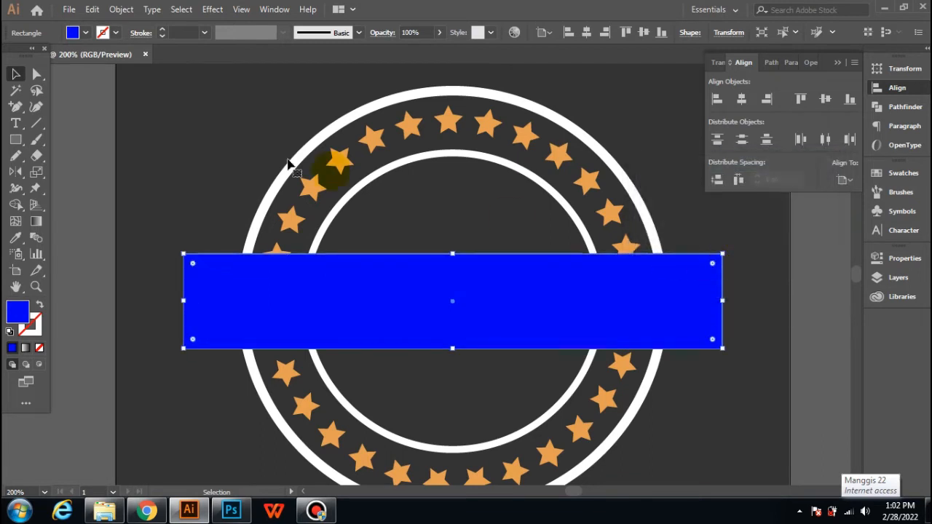
Step: Fill the larger offset rectangle behind the blue one with magenta and deselect it
left_click(85, 33)
left_click(96, 57)
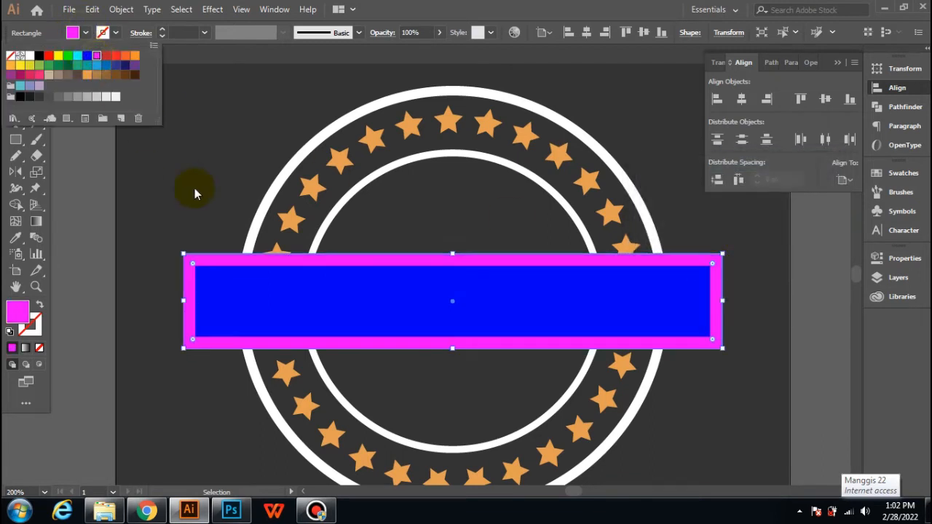
left_click(196, 189)
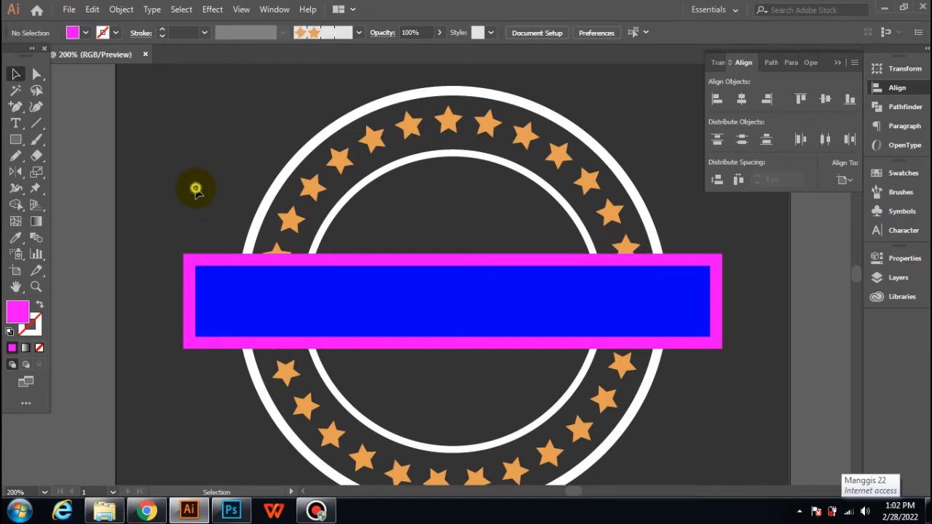
Step: Select the rings, stars and rectangles and use Shape Builder with no fill to clear the magenta border all around the blue rectangle
left_click_drag(195, 189, 365, 379)
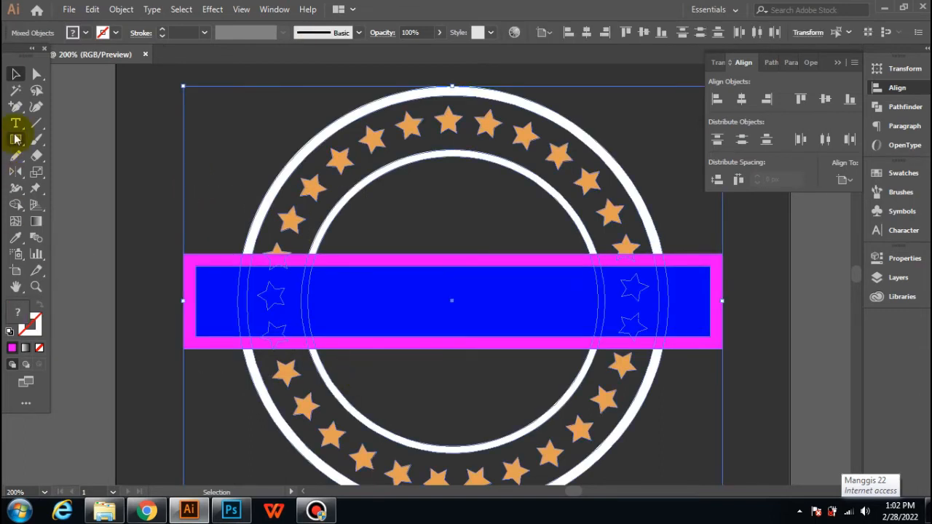
left_click(16, 204)
left_click(84, 34)
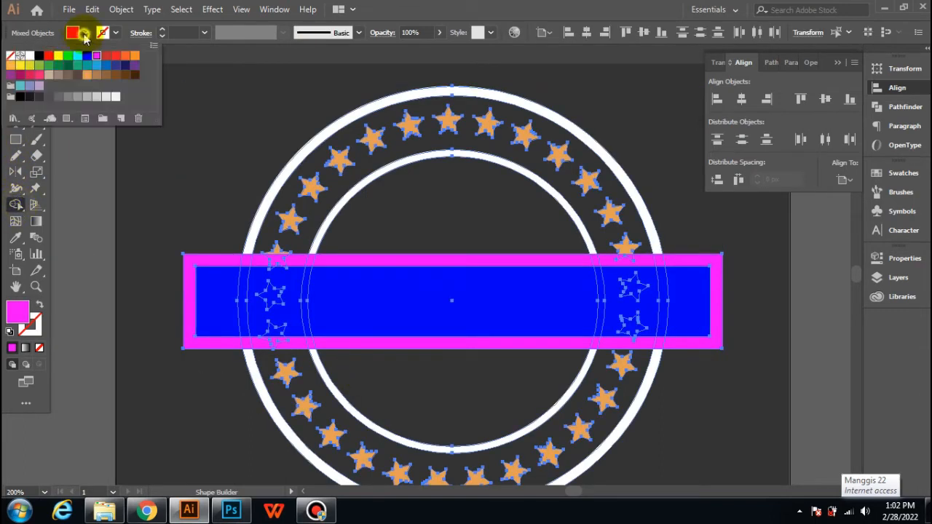
left_click(10, 57)
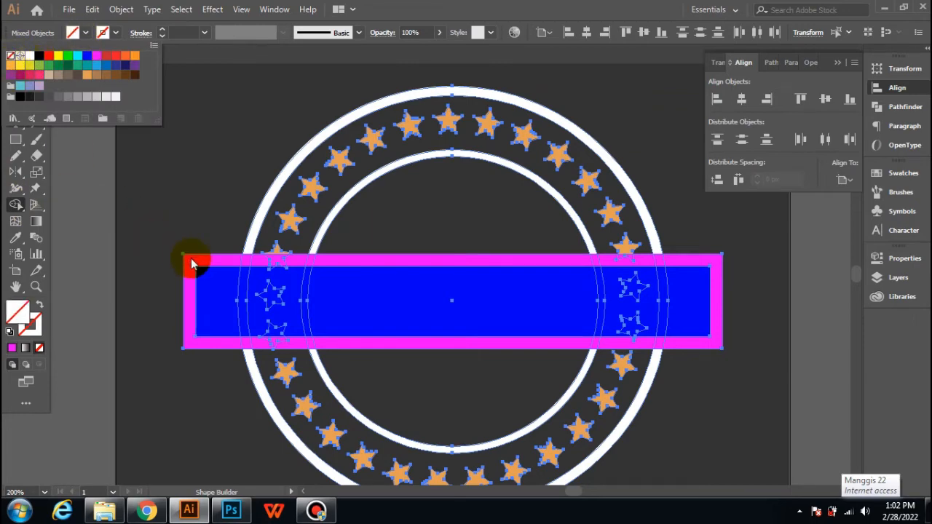
left_click_drag(193, 264, 317, 260)
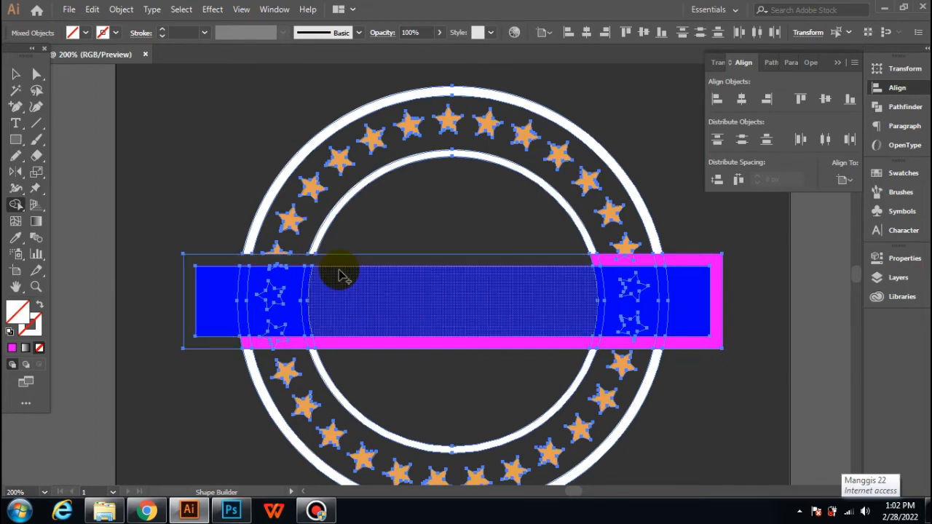
left_click_drag(576, 262, 678, 267)
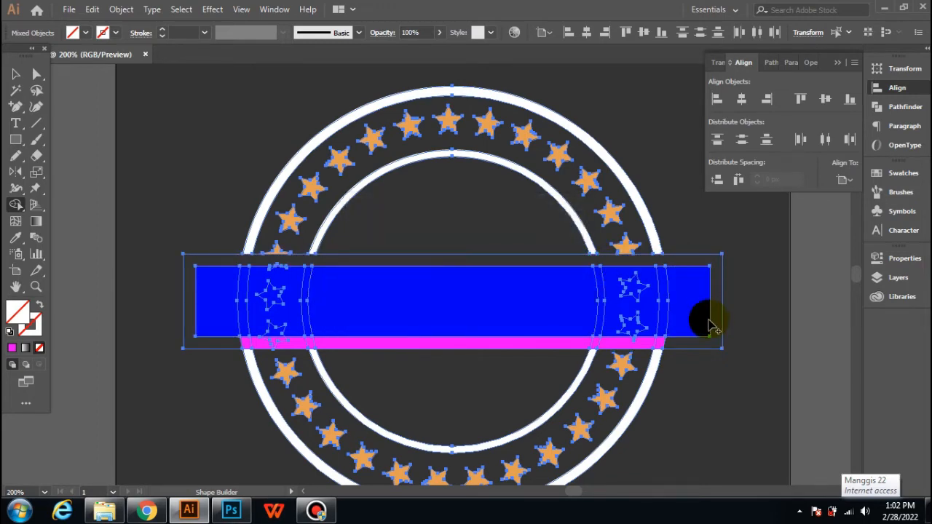
mouse_move(687, 339)
left_mouse_down()
mouse_move(368, 354)
mouse_move(260, 343)
mouse_move(234, 350)
left_mouse_up()
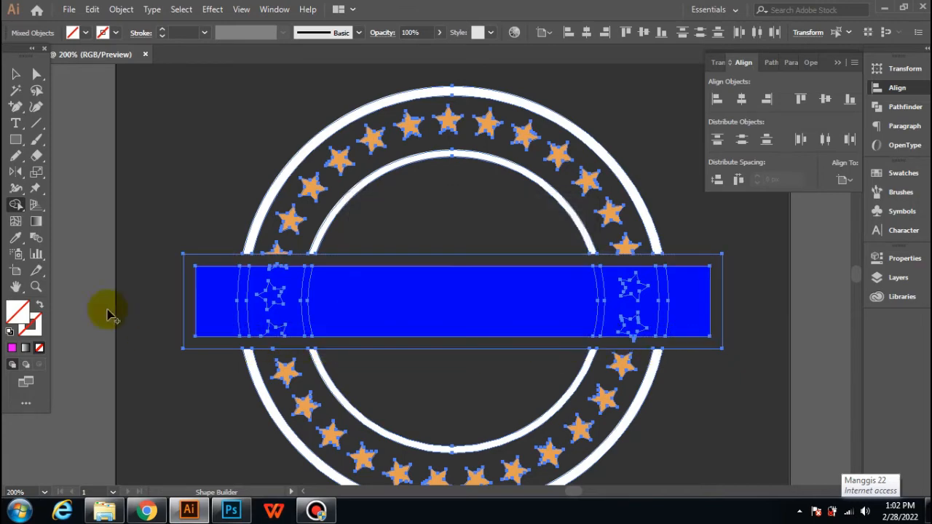
left_click(15, 74)
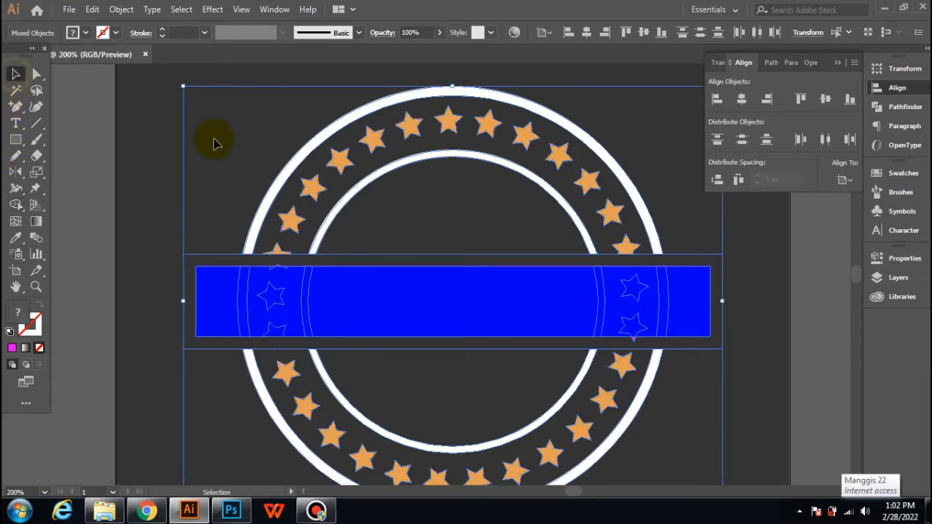
Step: Delete the leftover magenta shape behind the blue rectangle, and center the blue rectangle horizontally on the artboard
left_click(149, 142)
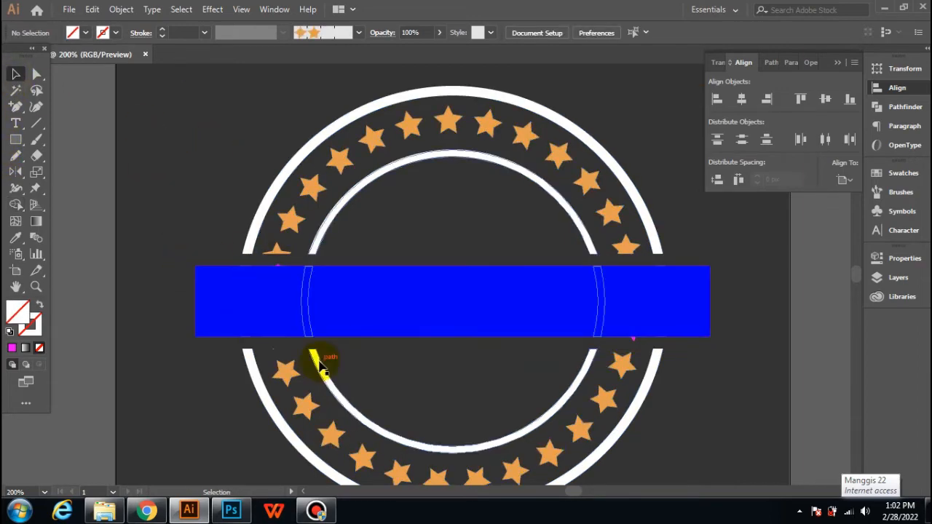
scroll(327, 364, "up", 2)
scroll(270, 359, "up", 3)
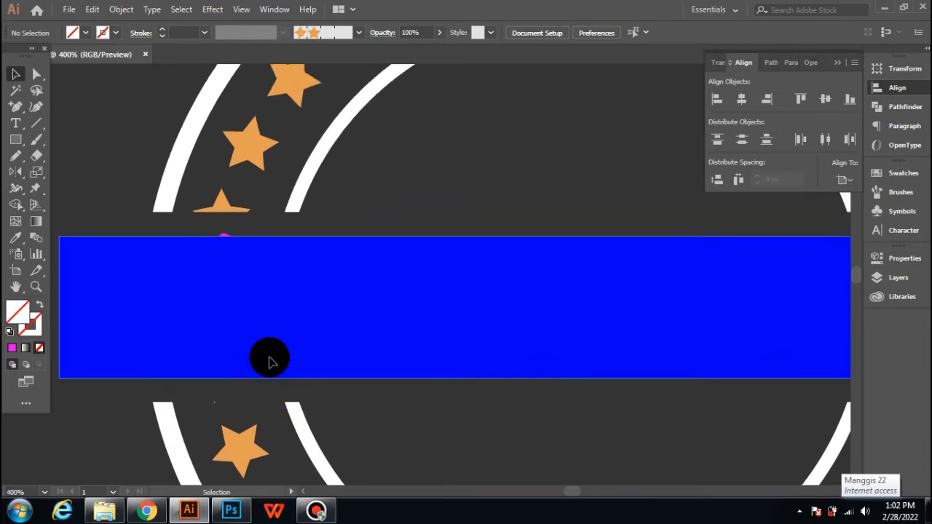
left_click(346, 405)
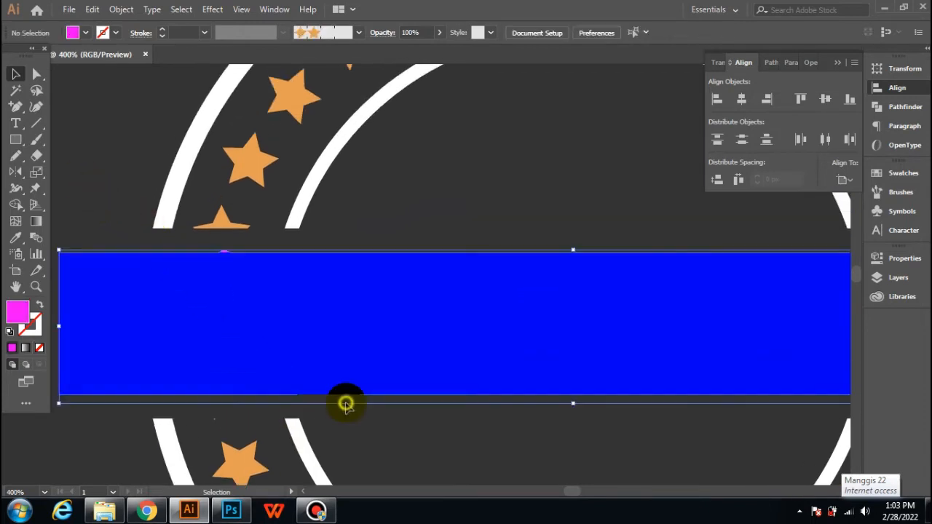
left_click(374, 369)
left_click(373, 408)
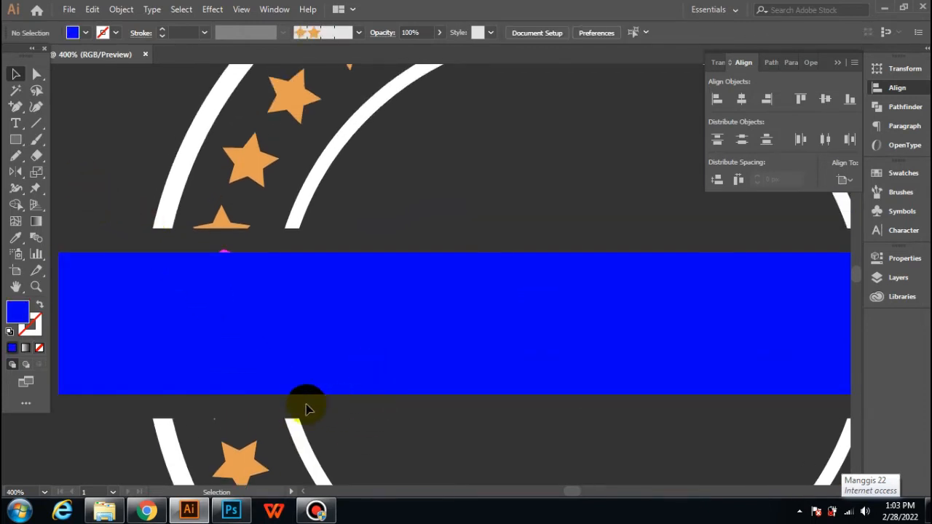
scroll(223, 306, "up", 2)
scroll(227, 258, "up", 2)
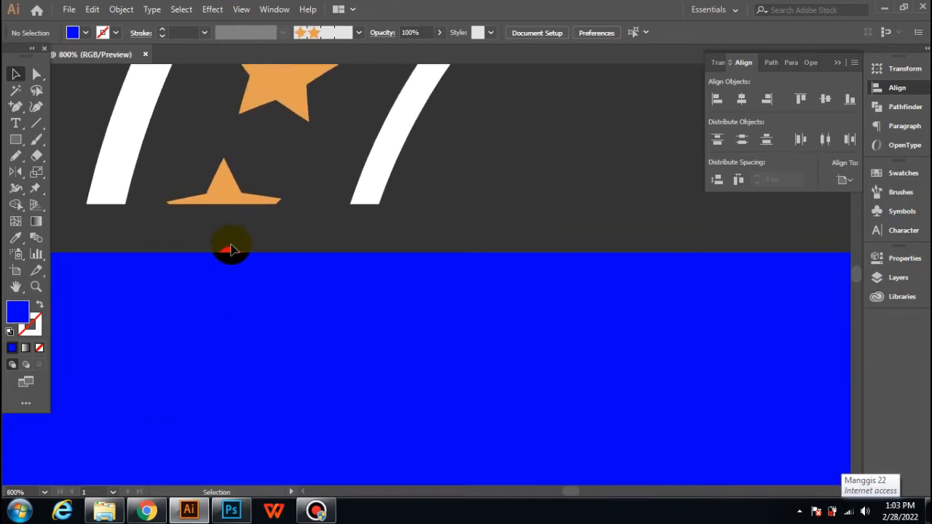
left_click(230, 251)
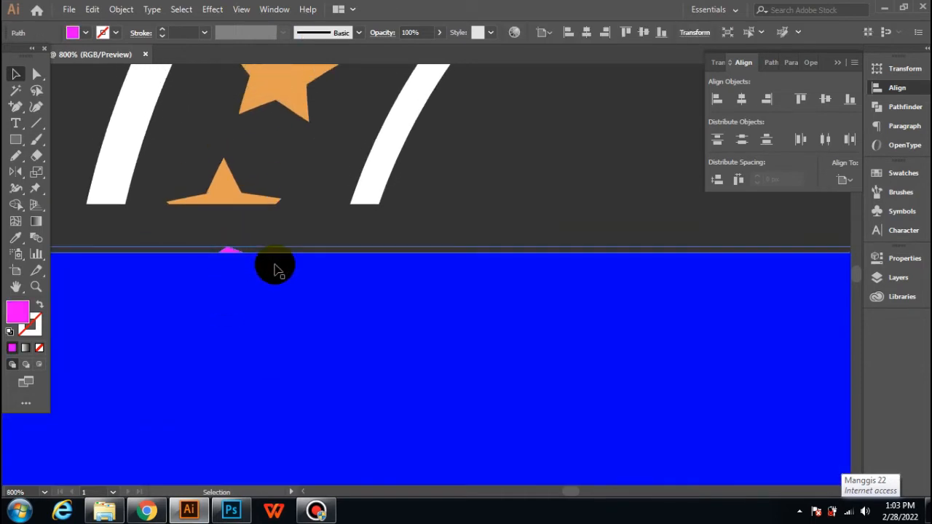
key("Delete")
scroll(275, 270, "down", 5)
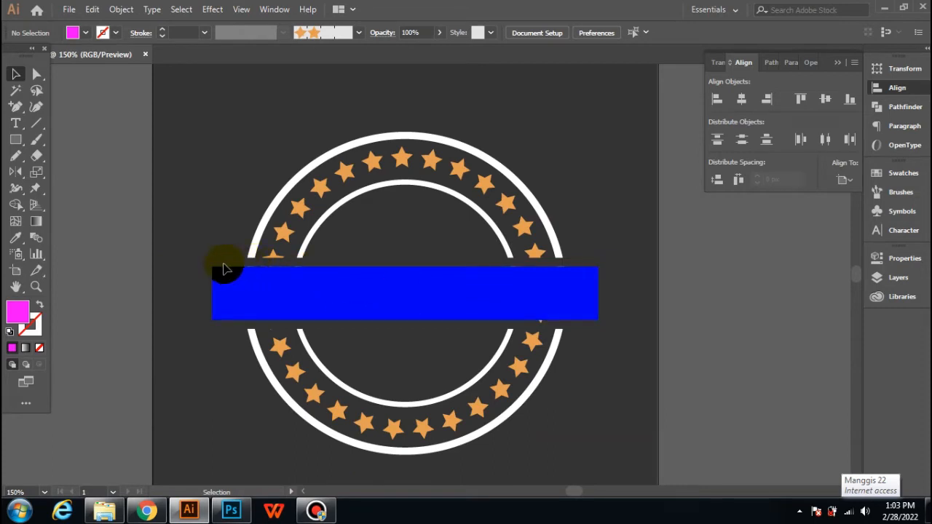
left_click(229, 293)
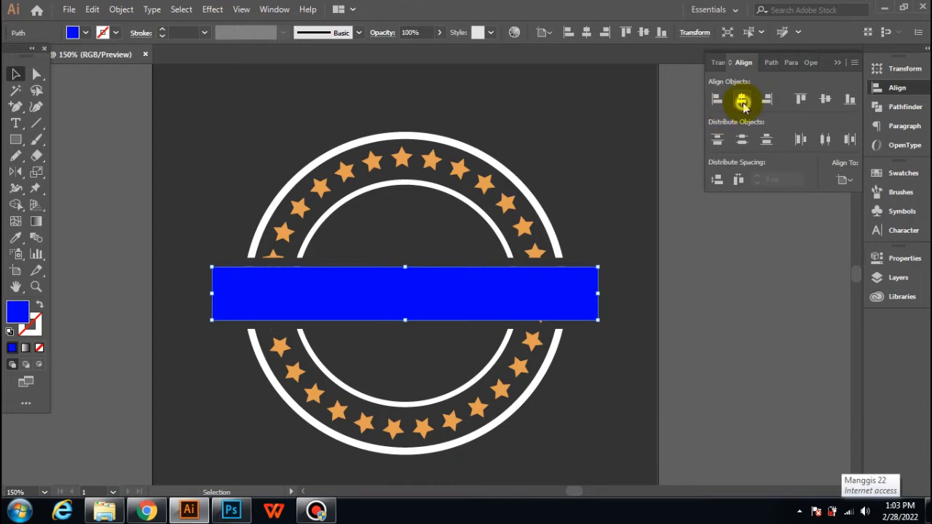
left_click(560, 230)
Step: Draw a narrow blue rectangle against the banner's left end at the banner's full height, and widen it outward
scroll(260, 255, "up", 2)
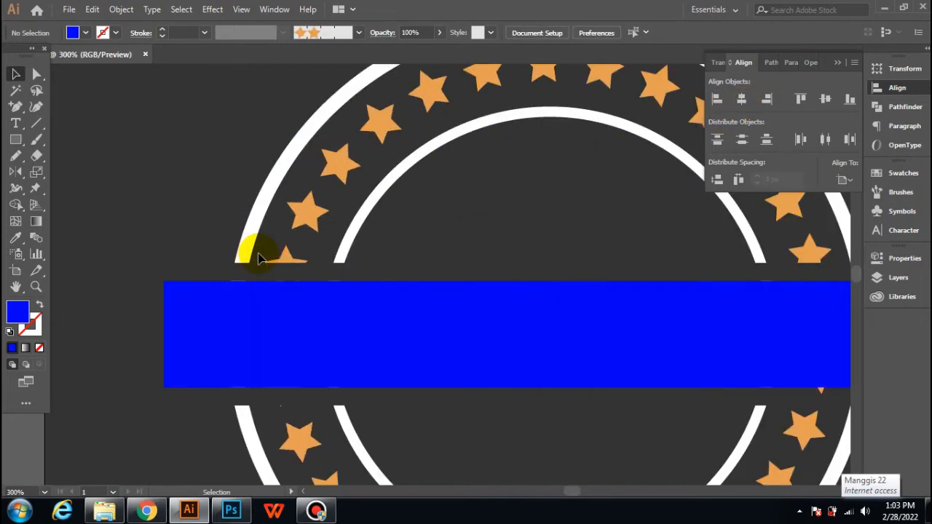
scroll(258, 258, "left", 5)
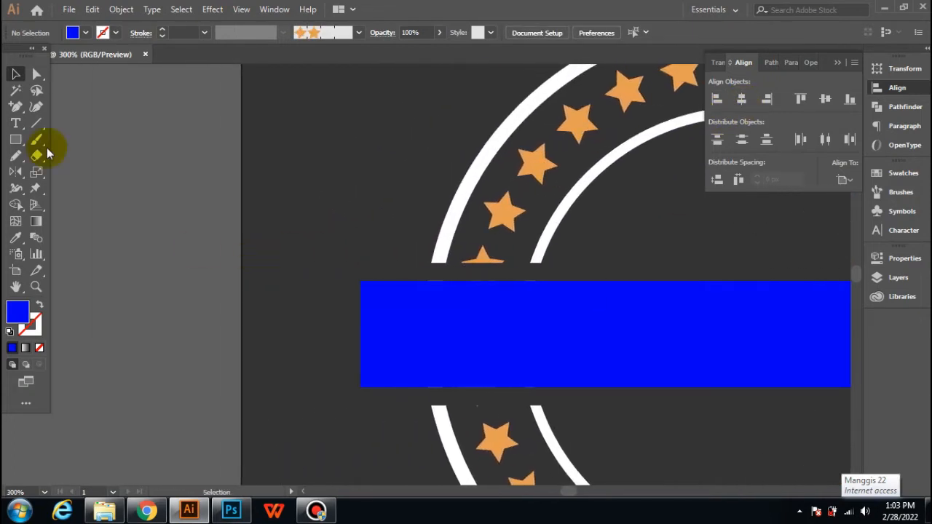
left_click(16, 139)
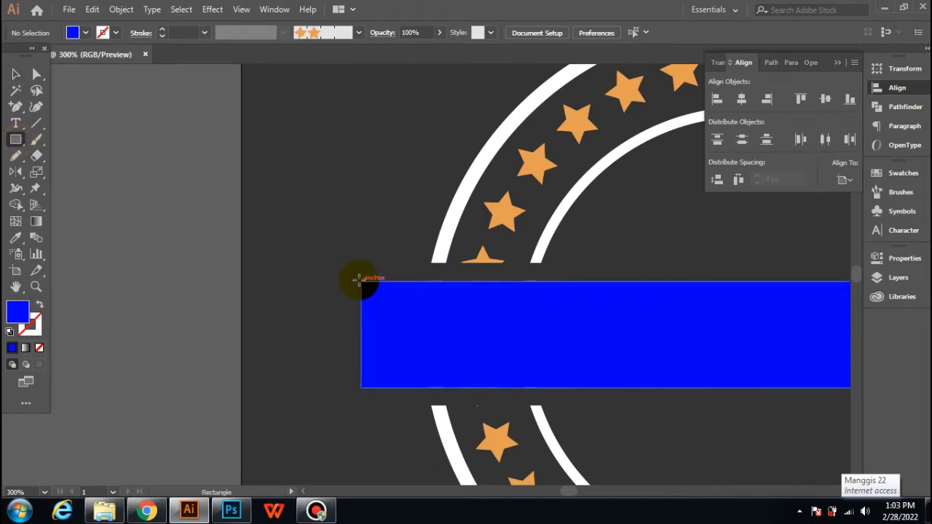
left_click_drag(334, 282, 362, 387)
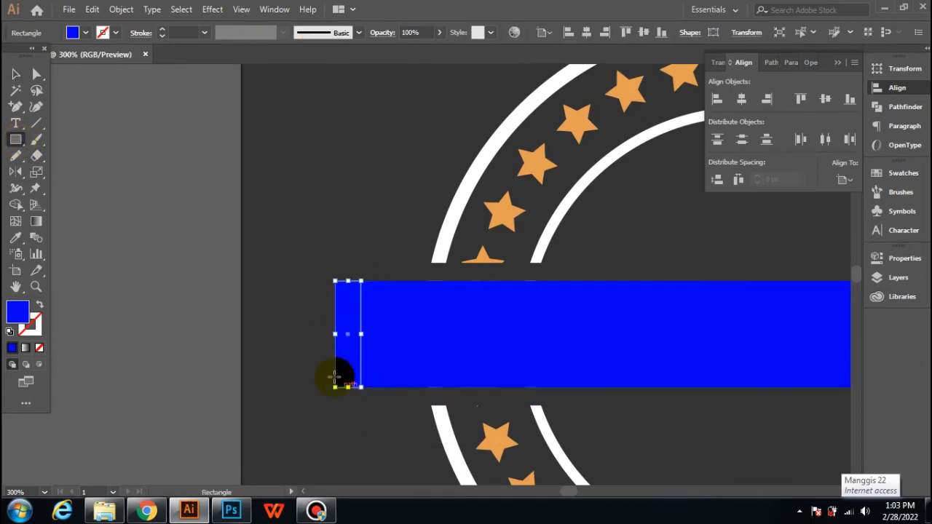
left_click(16, 75)
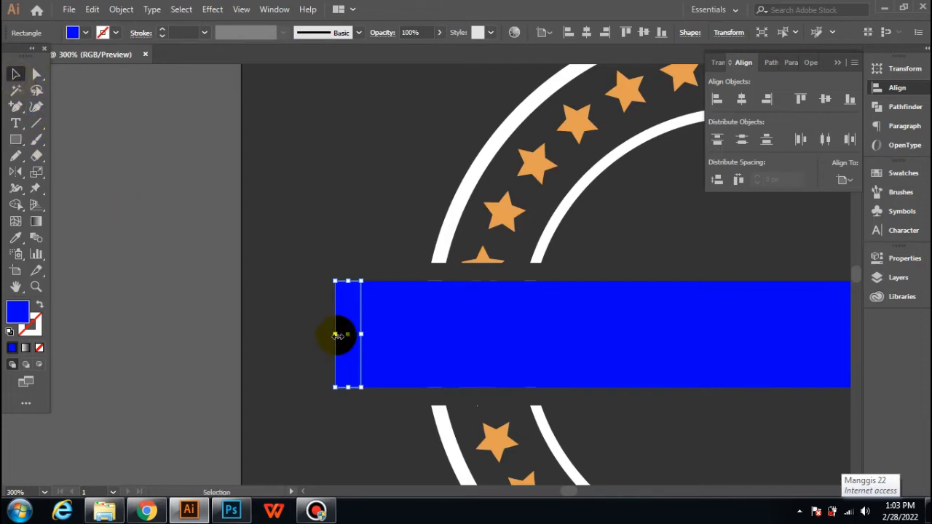
left_click_drag(337, 335, 314, 340)
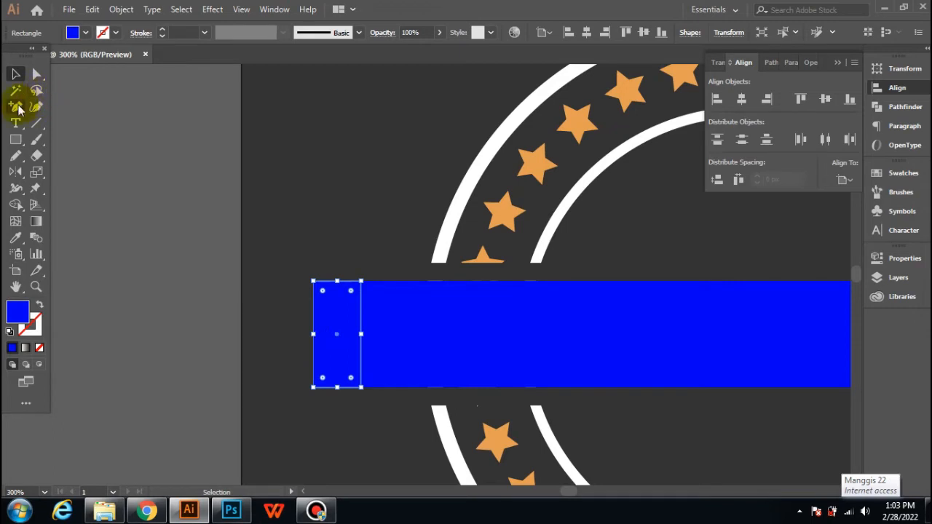
Step: Add an anchor point midway along the narrow rectangle's left edge and move it inward to the rectangle's center to form a ribbon notch
left_click(17, 107)
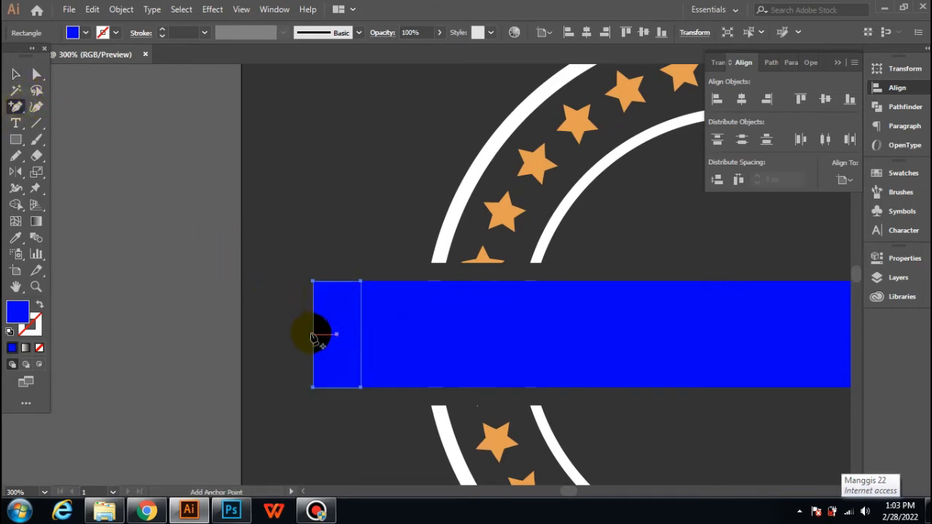
left_click(313, 335)
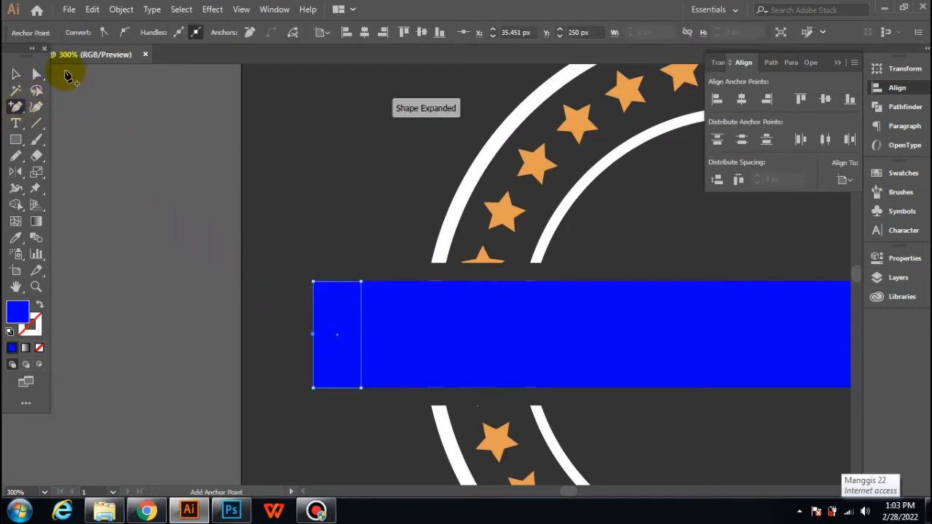
left_click(37, 74)
left_click_drag(312, 335, 336, 334)
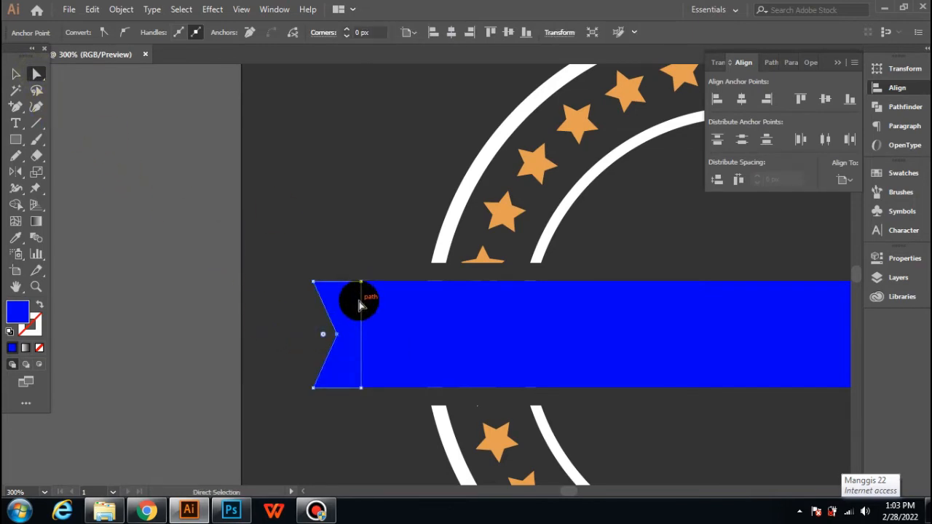
left_click(16, 74)
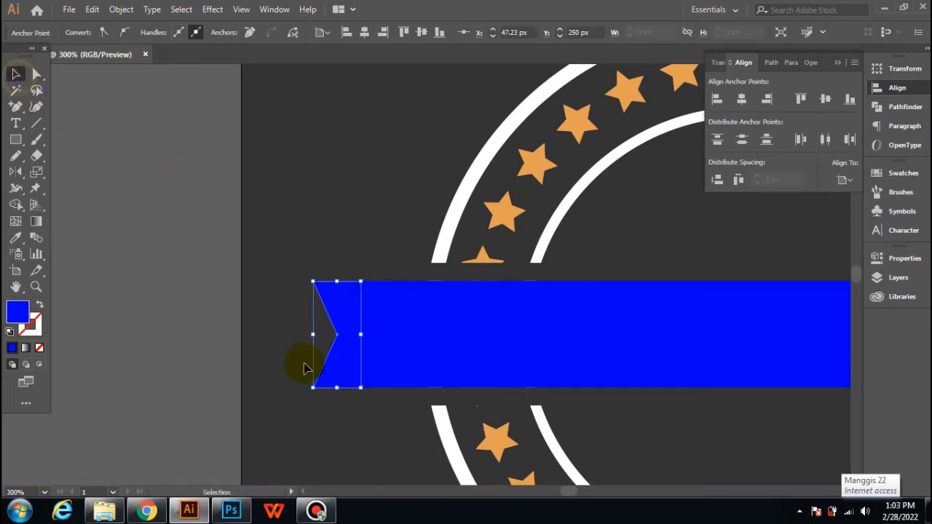
Step: Move the notched ribbon tail partly below the banner's lower edge and slightly left to leave a small gap beside the banner
left_click_drag(346, 332, 350, 359)
left_click(282, 392)
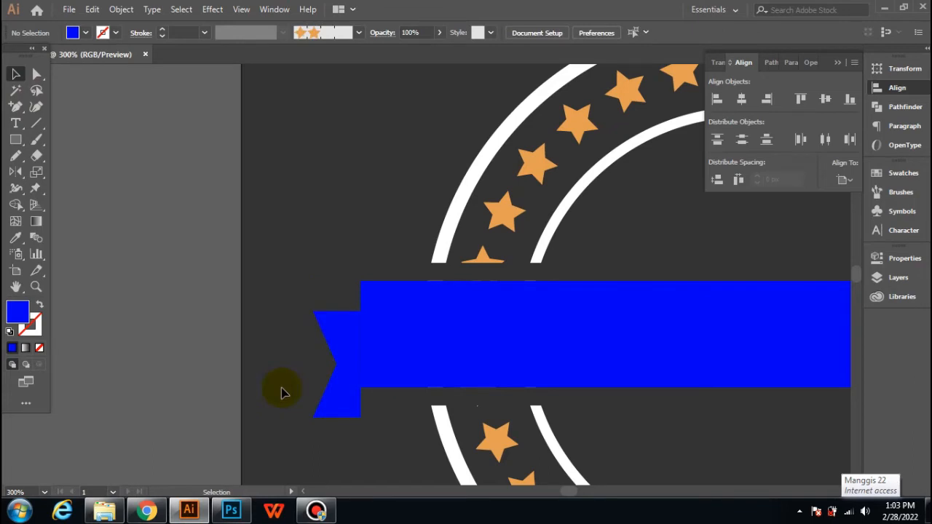
left_click(347, 370)
left_click_drag(347, 366, 340, 364)
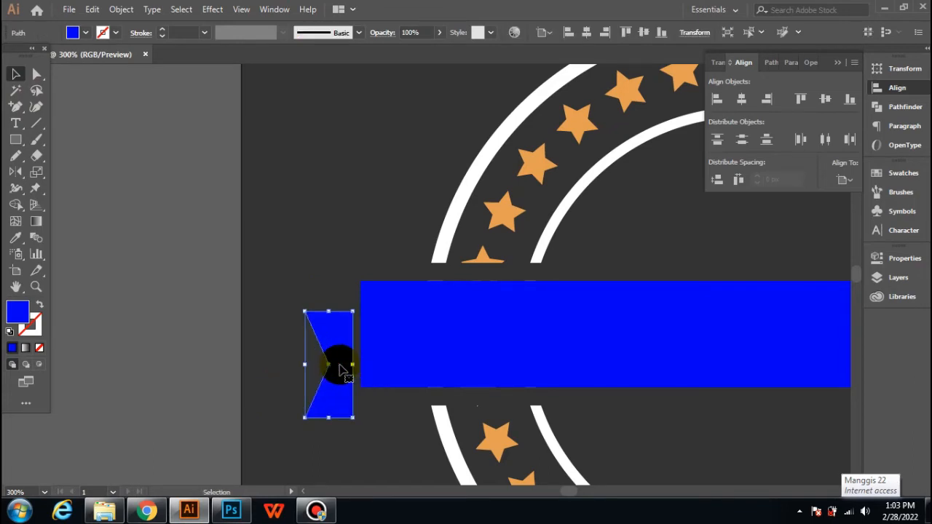
left_click(277, 291)
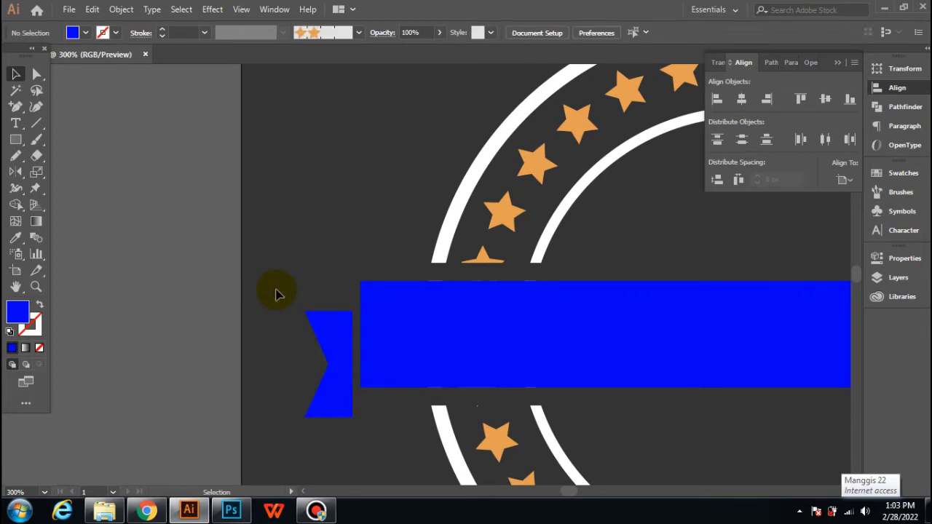
Step: Make a reflected copy of the ribbon tail across the vertical axis
scroll(277, 294, "down", 4)
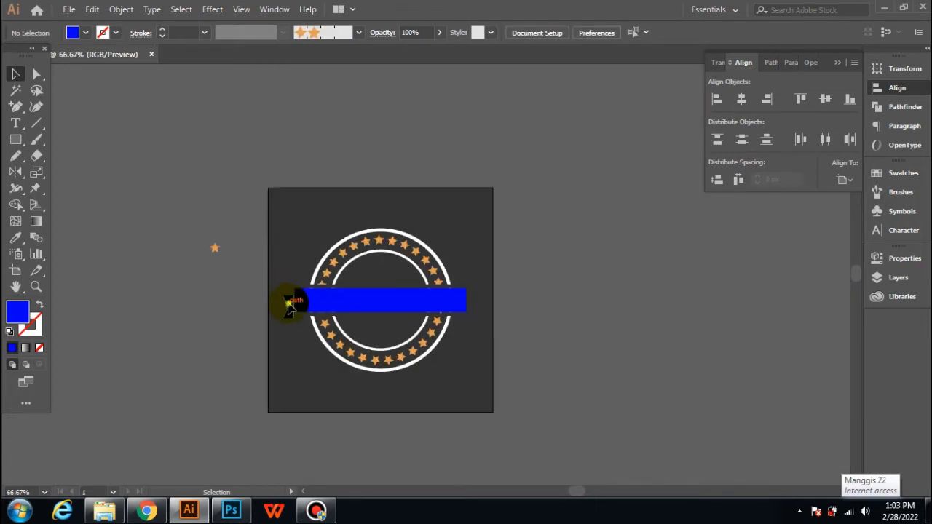
left_click(288, 305)
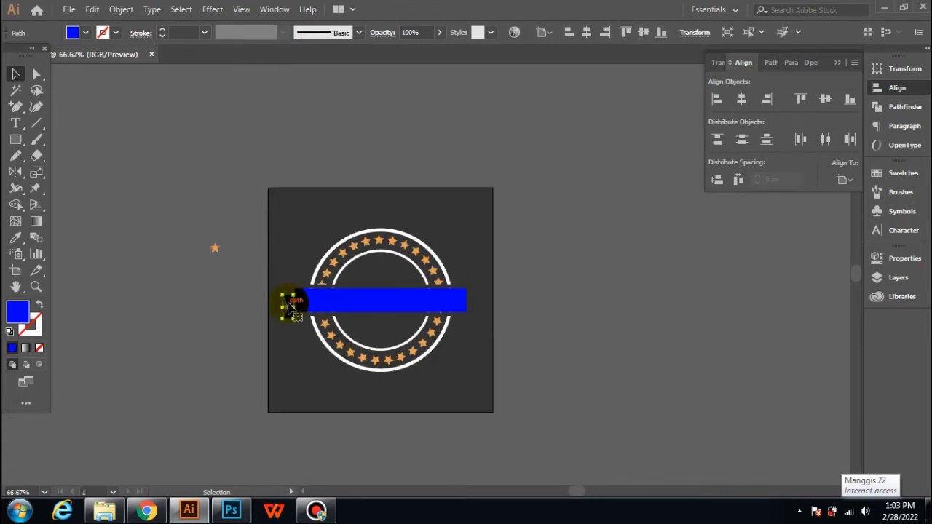
double_click(15, 171)
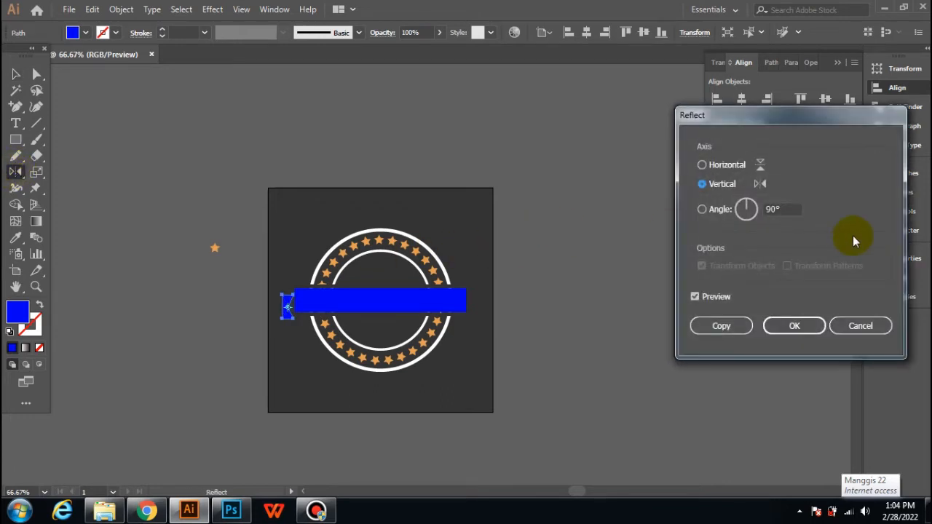
left_click(714, 332)
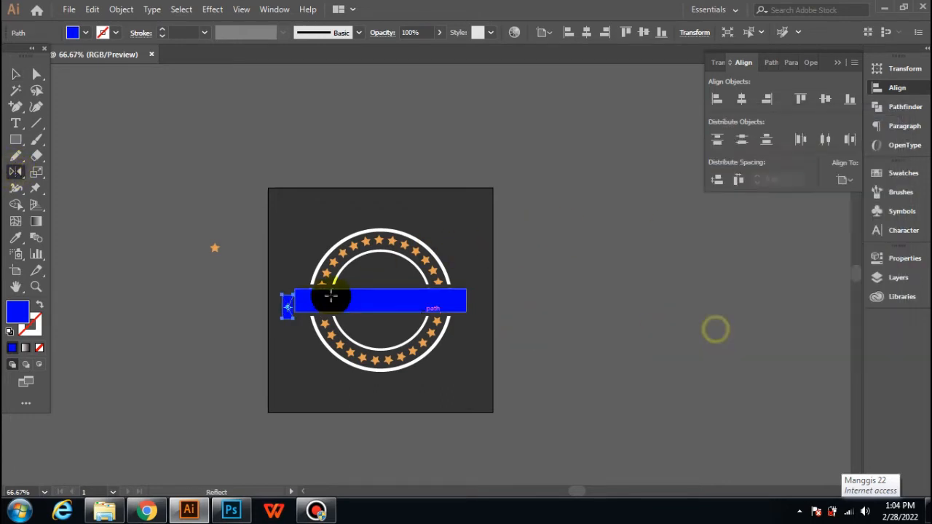
left_click(18, 75)
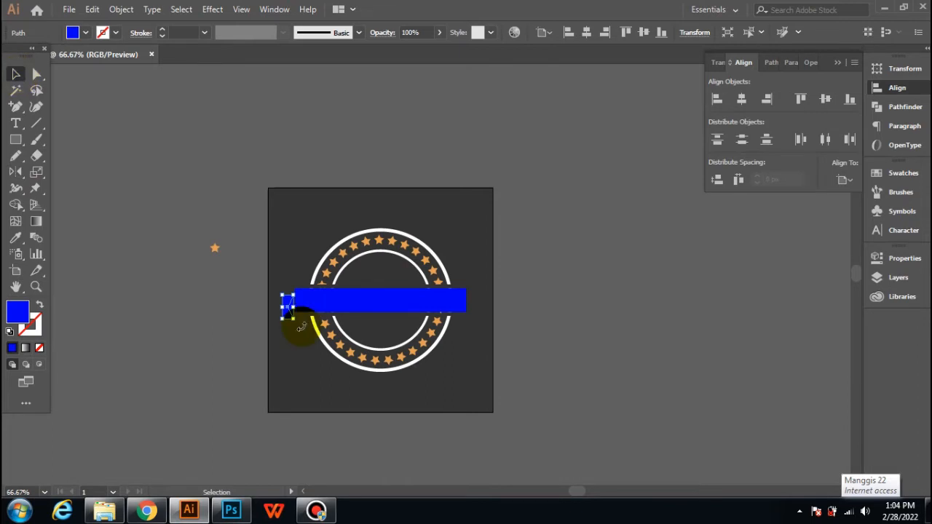
Step: Move the mirrored tail to the banner's right end at the same height as the left tail, leaving a matching small gap
scroll(293, 329, "up", 2)
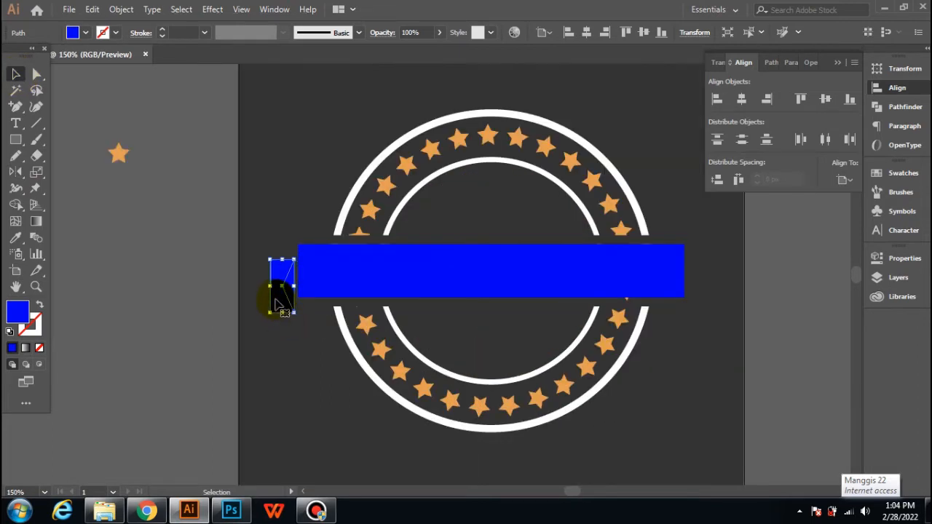
left_click_drag(283, 305, 697, 303)
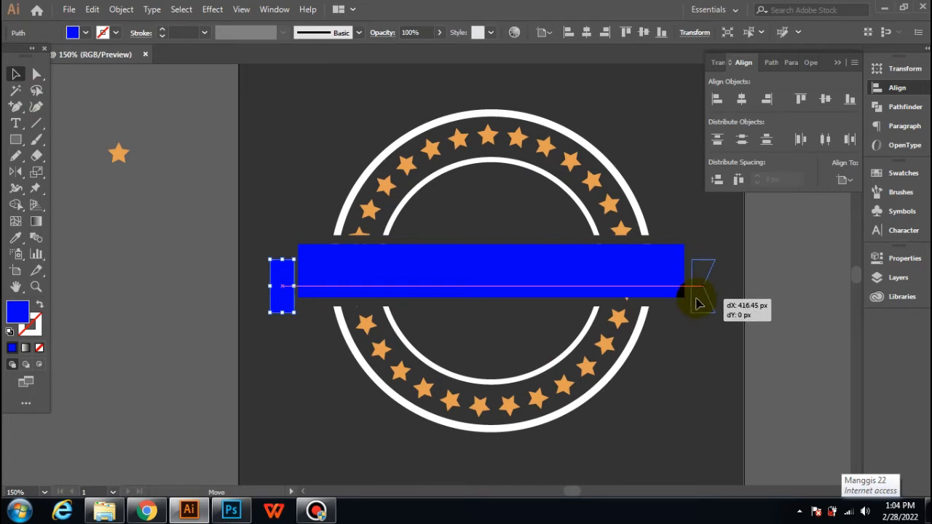
left_click_drag(698, 303, 698, 303)
left_click(677, 360)
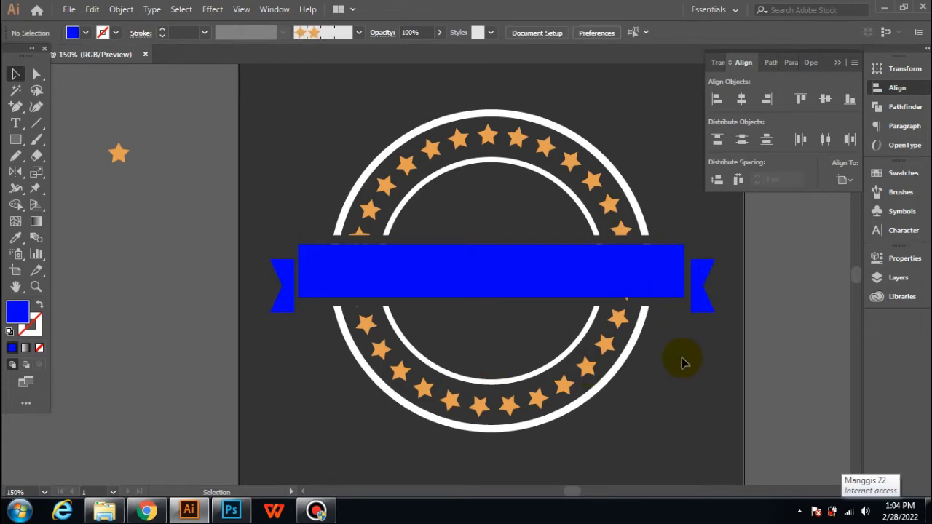
scroll(682, 358, "up", 2)
mouse_move(724, 243)
left_mouse_down()
mouse_move(714, 243)
mouse_move(721, 249)
left_mouse_up()
scroll(671, 328, "down", 2)
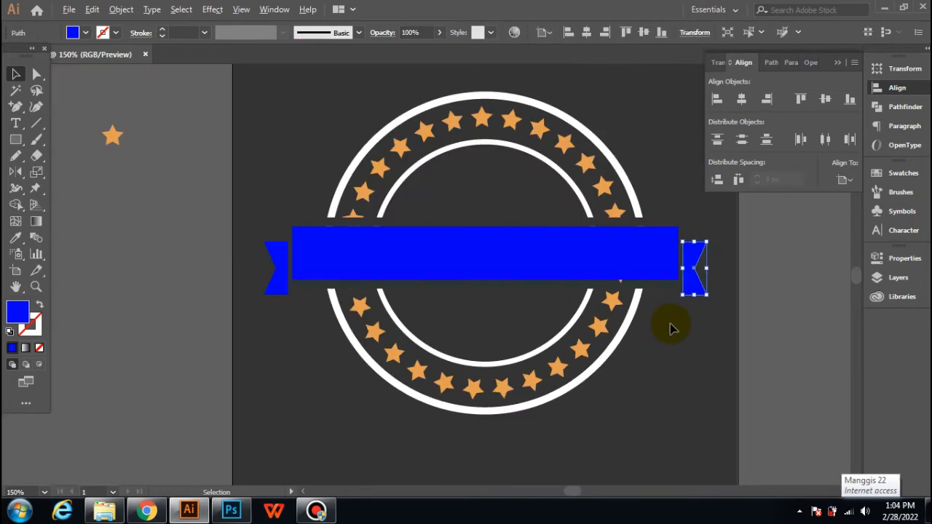
left_click(671, 329)
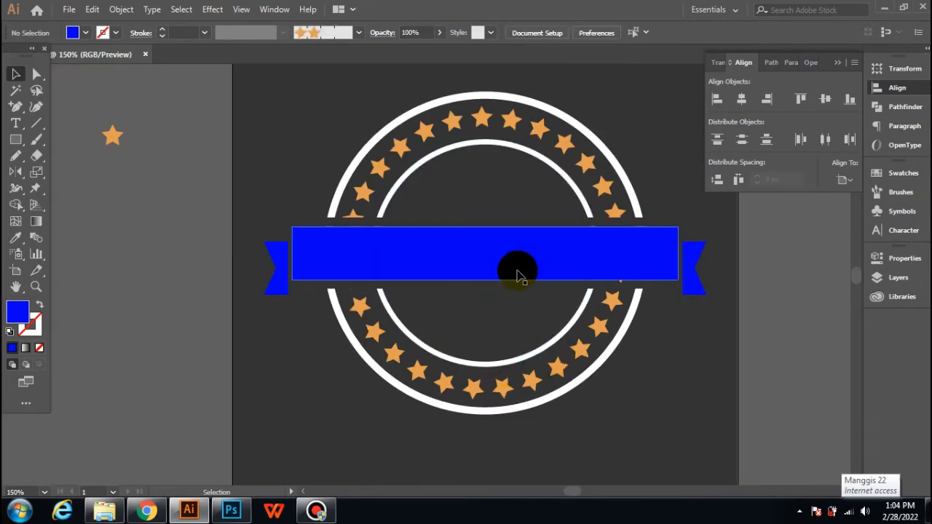
Step: Duplicate the spare orange star beside the artboard in front and place the copy centered inside the inner ring, above the banner
scroll(628, 386, "right", 2)
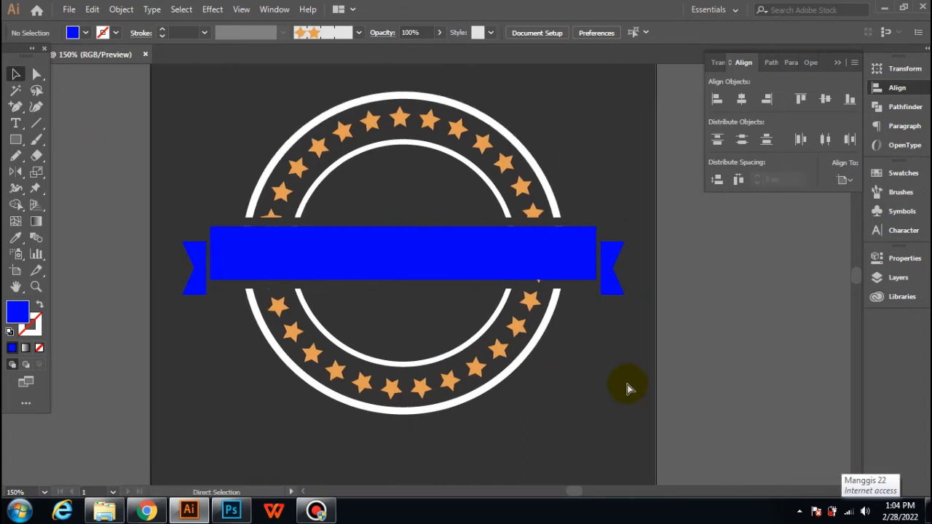
scroll(623, 388, "up", 2)
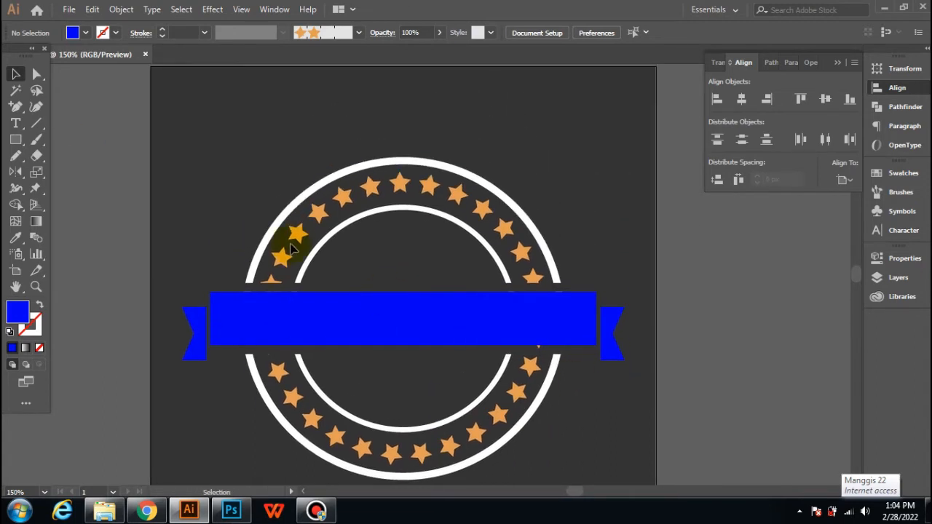
left_click_drag(281, 253, 176, 201)
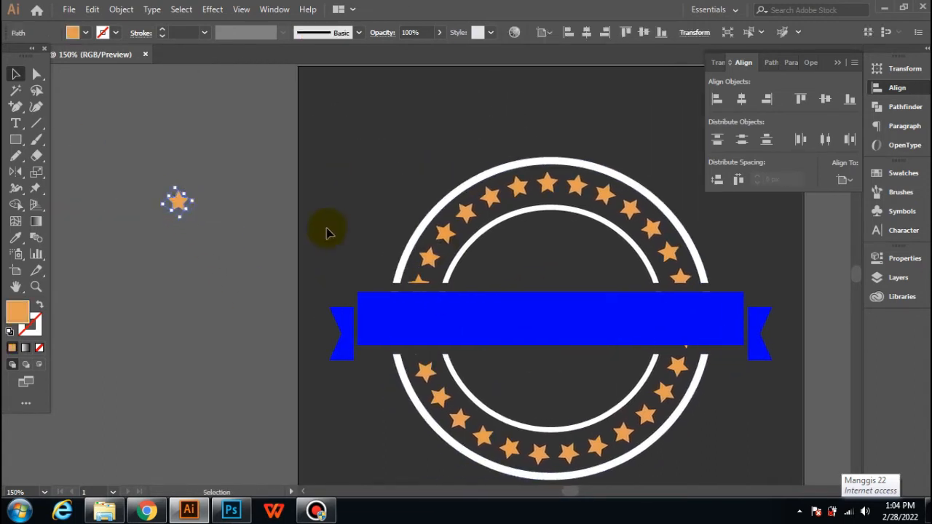
left_click(92, 8)
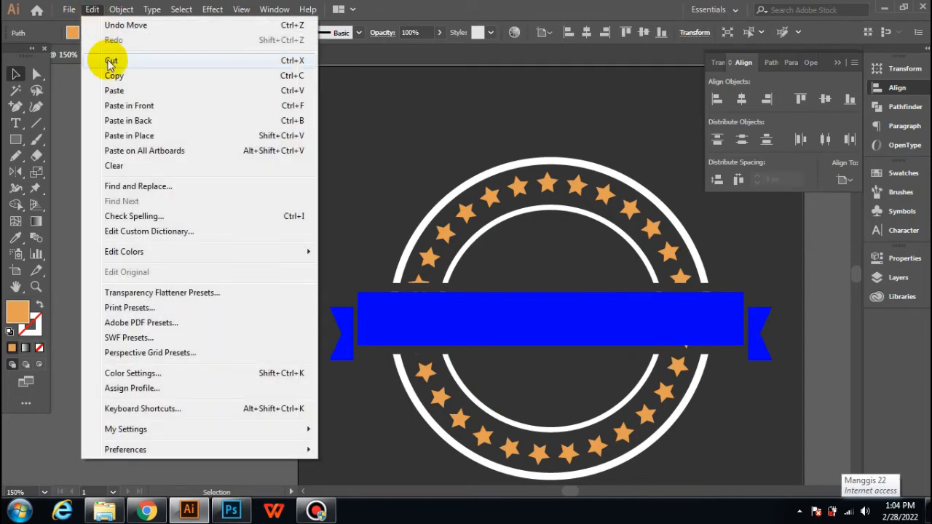
left_click(113, 76)
left_click(92, 9)
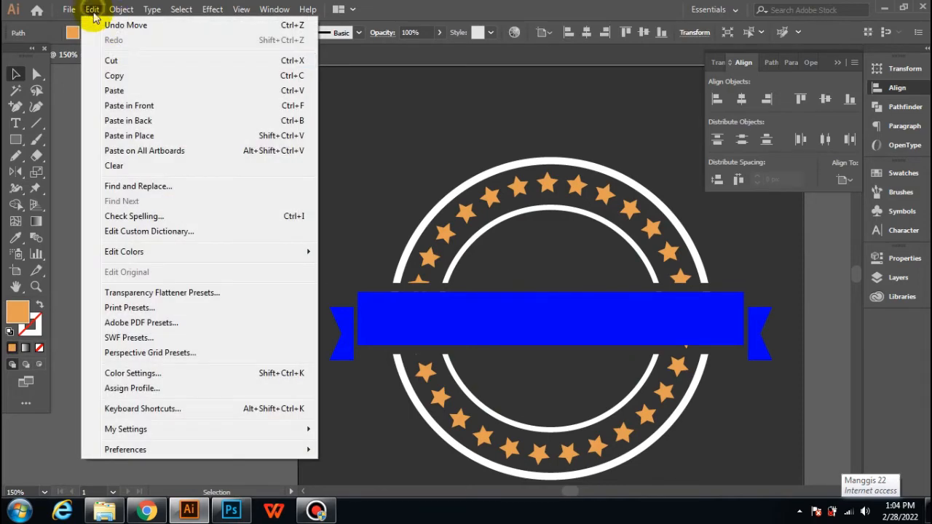
left_click(127, 106)
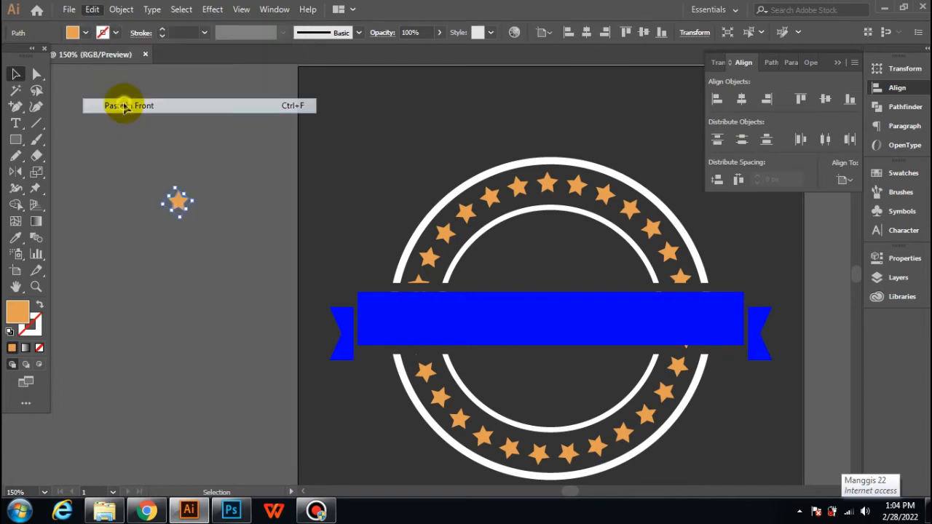
left_click_drag(177, 200, 551, 248)
left_click(383, 202)
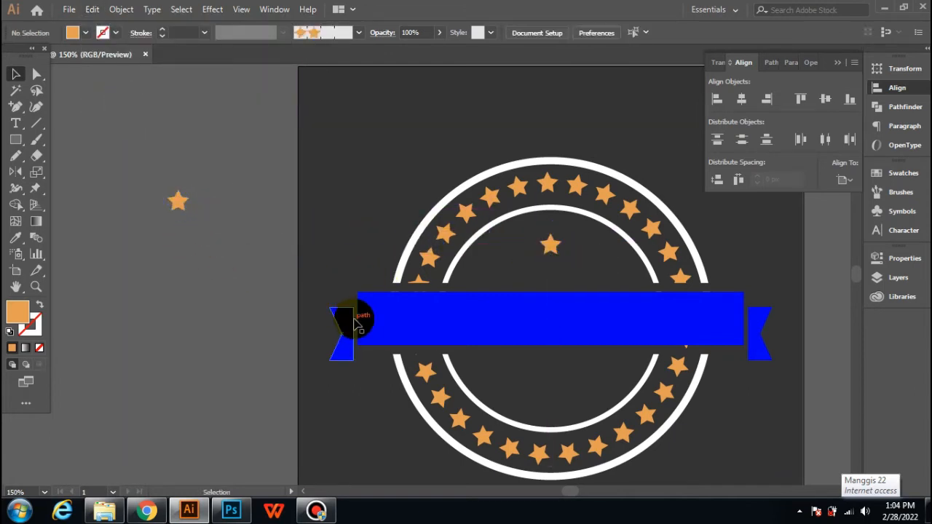
Step: Add the text PREMIUM COFFEE at 36 pt over the blue banner
left_click(16, 124)
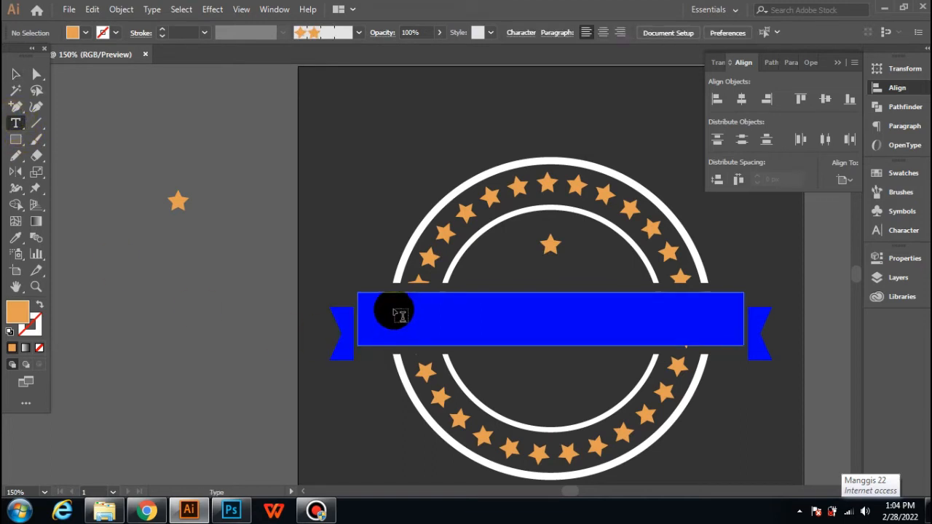
left_click(397, 311)
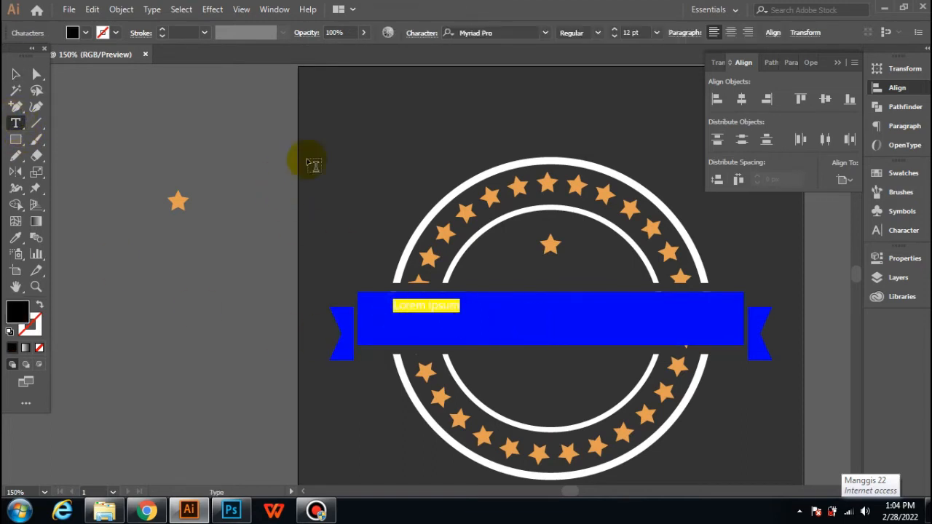
left_click(657, 33)
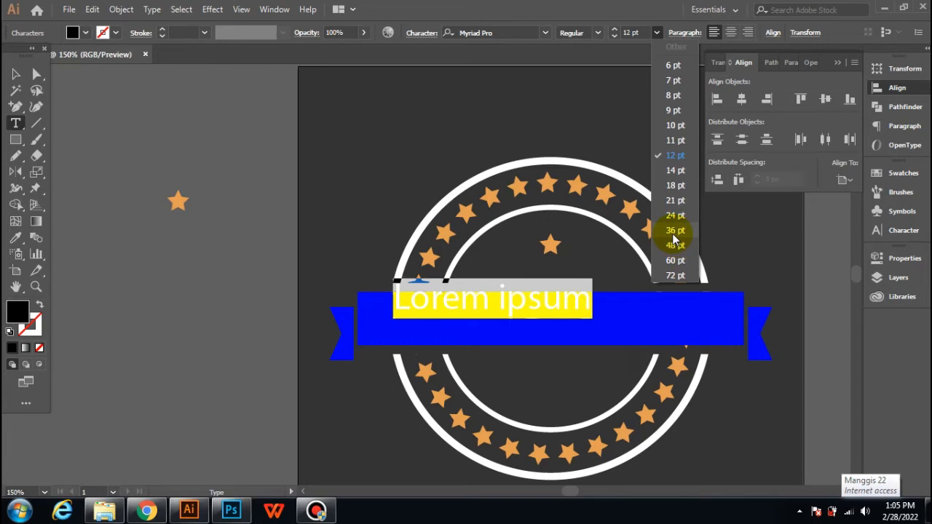
left_click(675, 231)
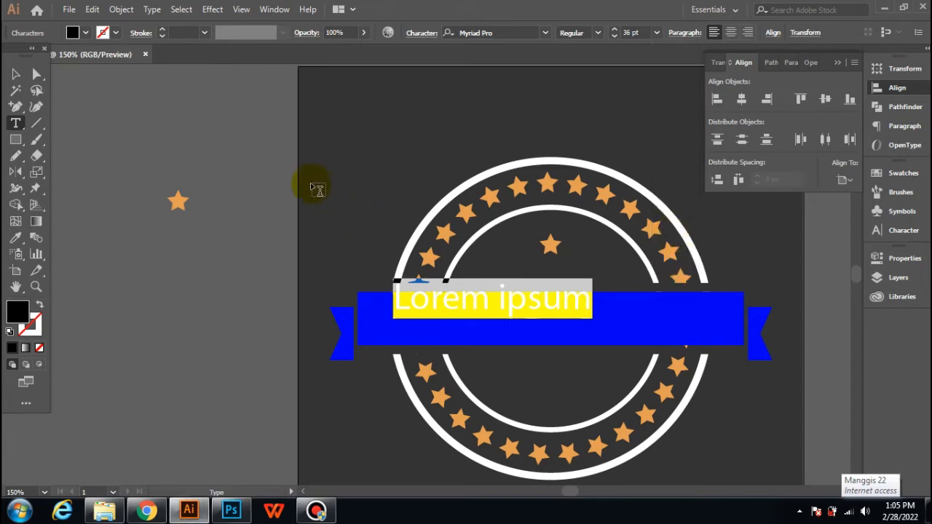
type("PREMIUM COFFEE")
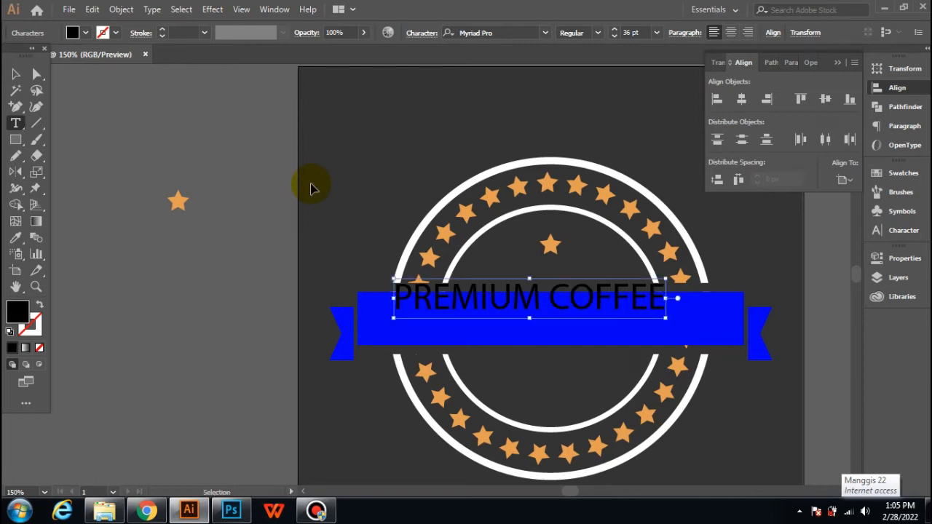
Step: Set the font of the PREMIUM COFFEE text to Bernard MT Condensed
key("ctrl+a")
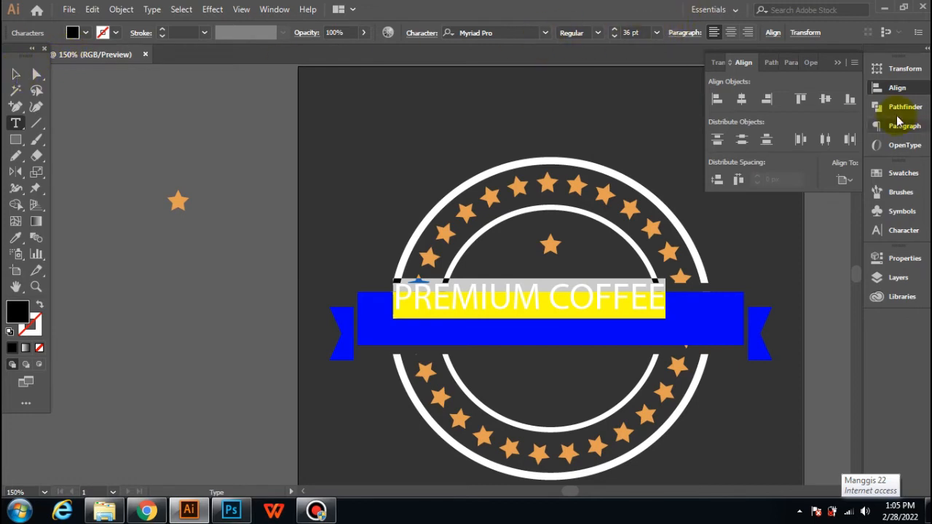
left_click(837, 61)
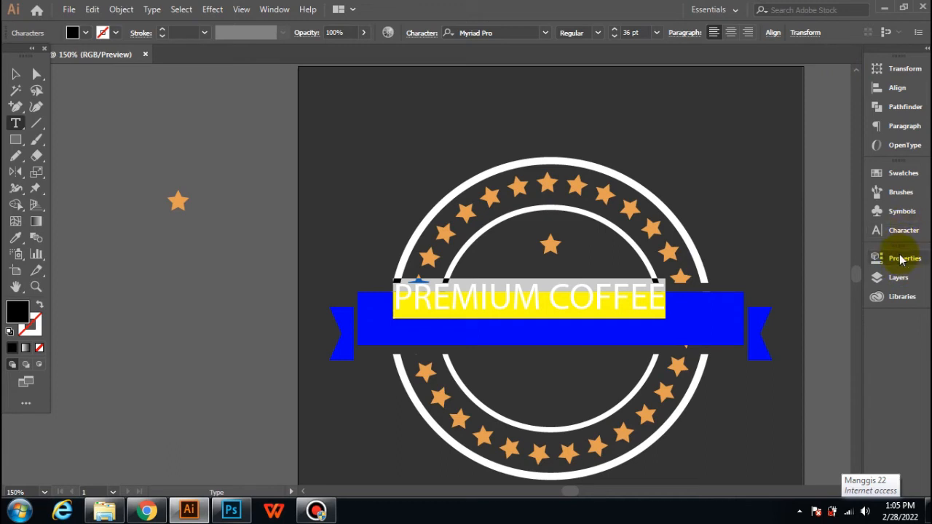
left_click(903, 258)
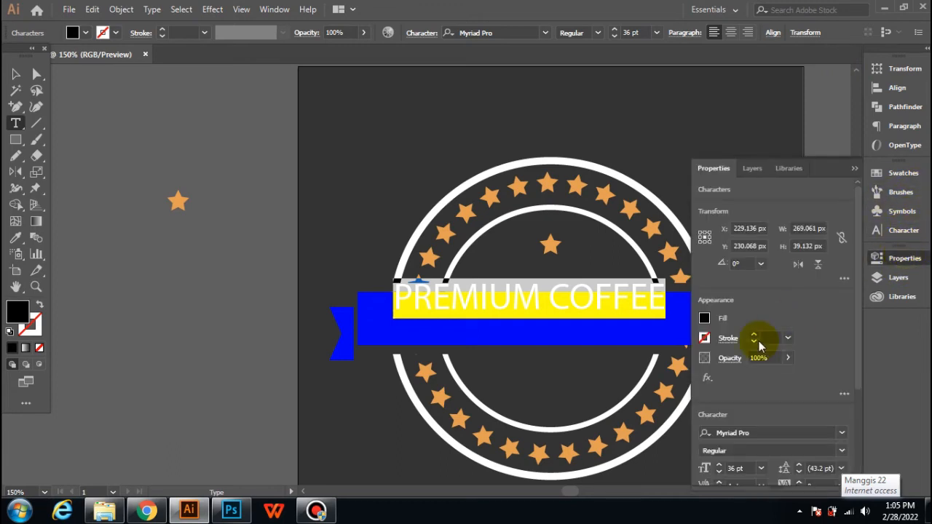
scroll(808, 313, "down", 1)
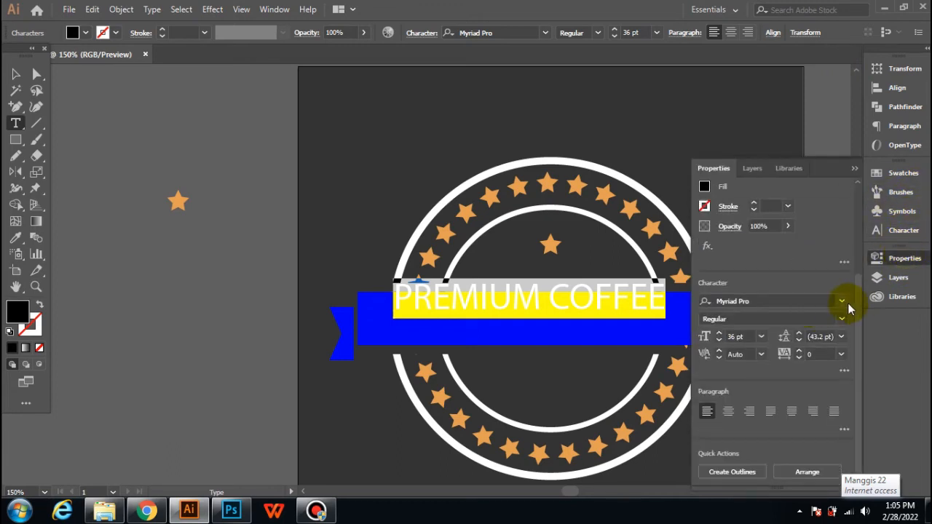
left_click(842, 301)
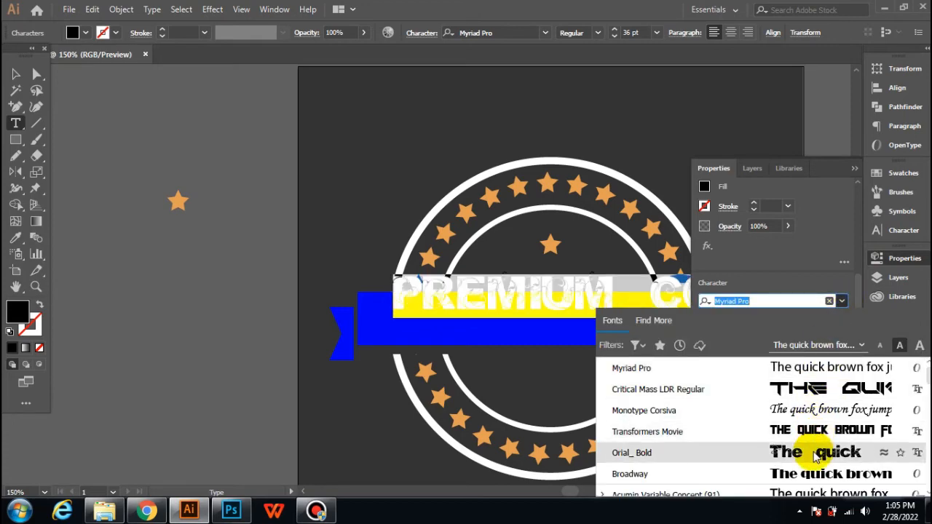
scroll(808, 445, "down", 3)
scroll(827, 408, "down", 5)
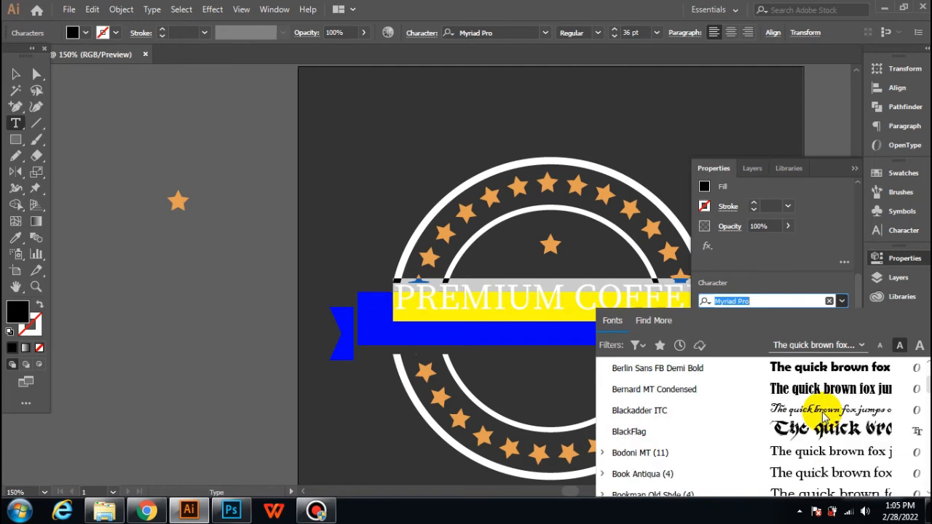
left_click(832, 391)
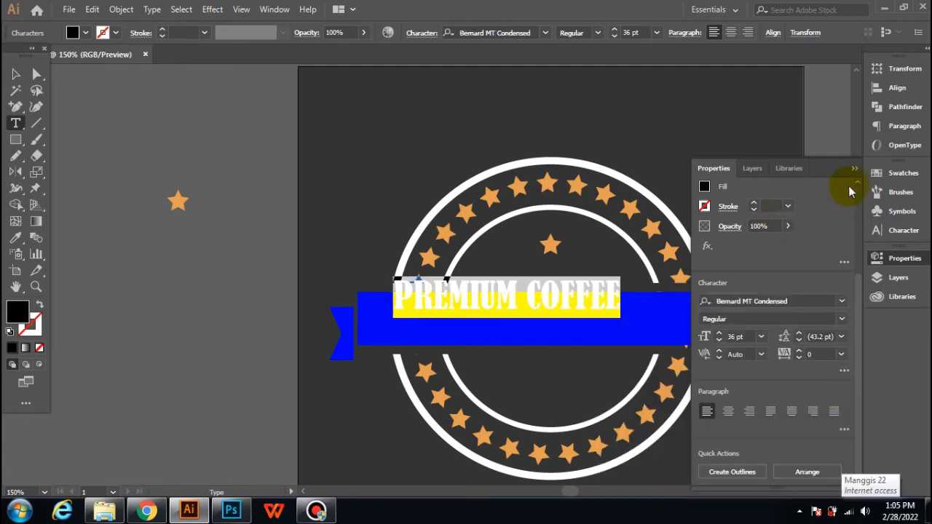
left_click(855, 169)
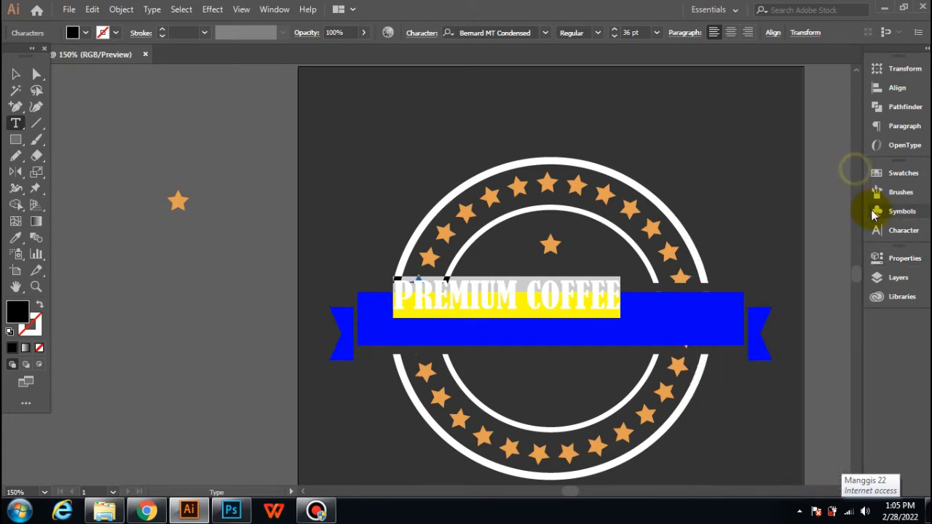
Step: Set the tracking of the PREMIUM COFFEE text to 200
left_click(905, 232)
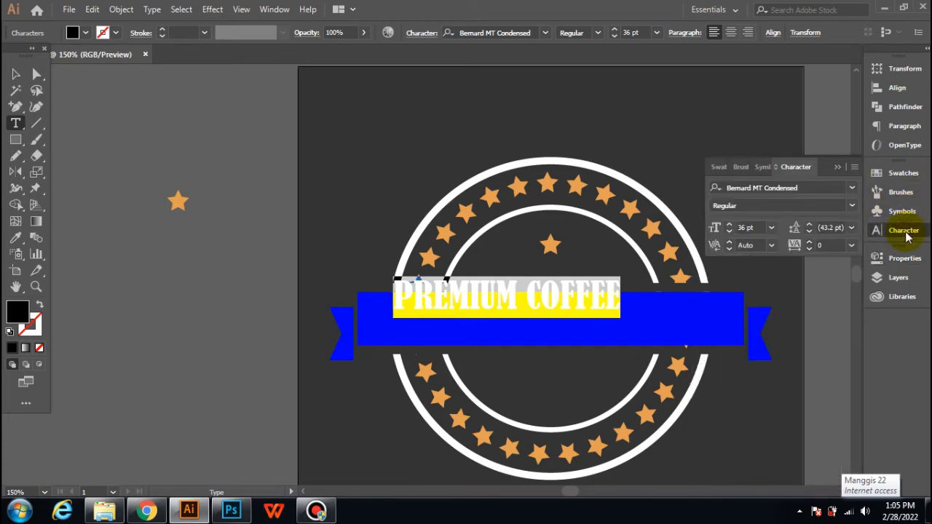
left_click(851, 245)
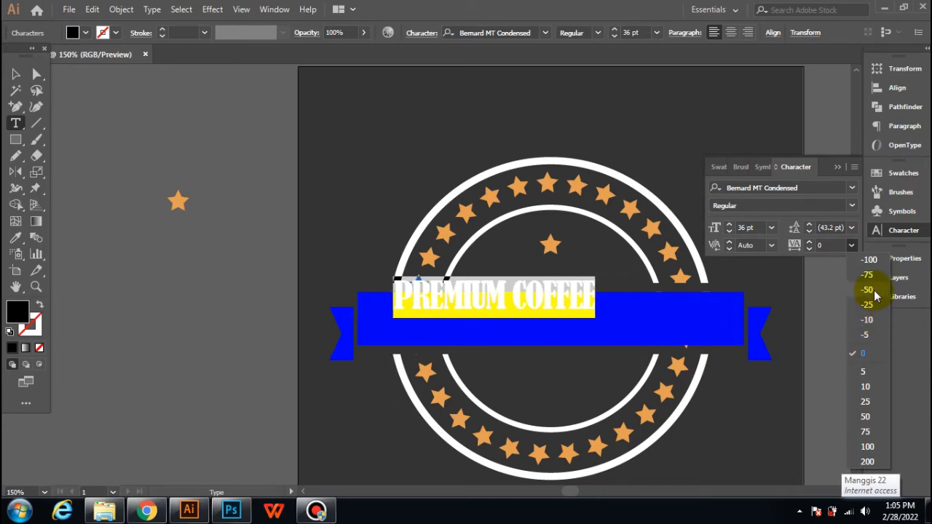
left_click(867, 462)
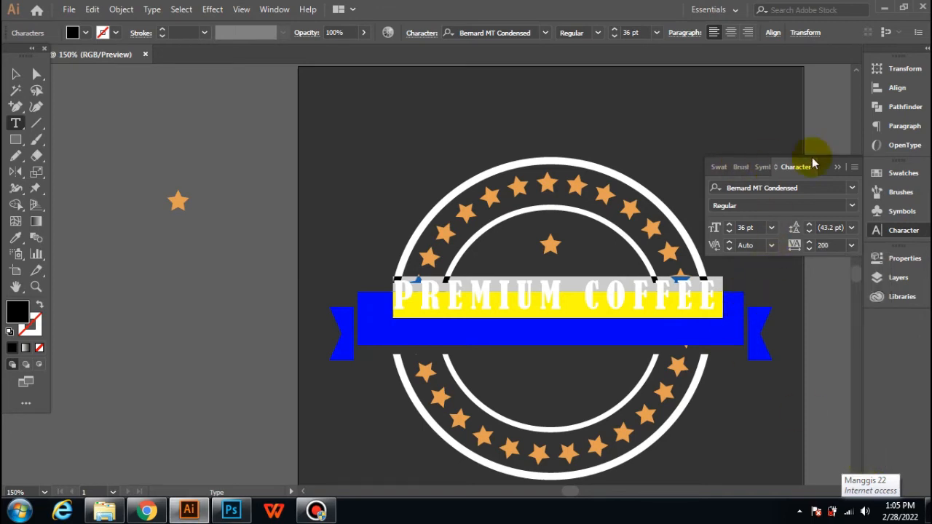
left_click(836, 167)
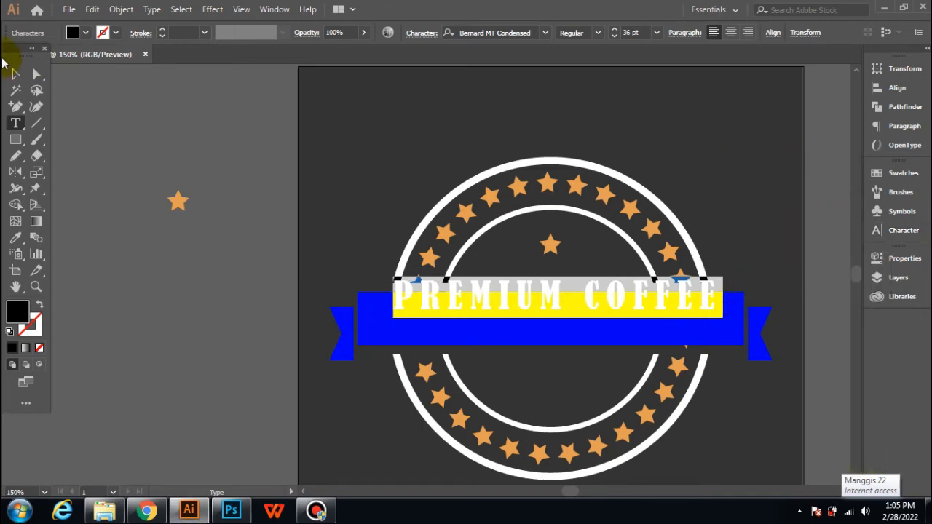
left_click(14, 73)
left_click(140, 135)
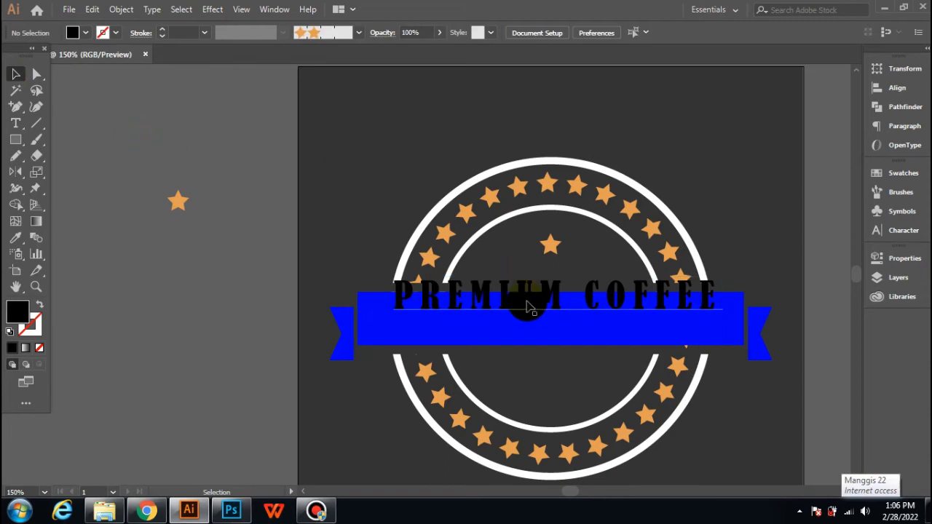
Step: Move the PREMIUM COFFEE text down onto the blue banner and fill it with dark brown (R=96 G=56 B=19)
left_click(566, 302)
left_click_drag(559, 299, 559, 319)
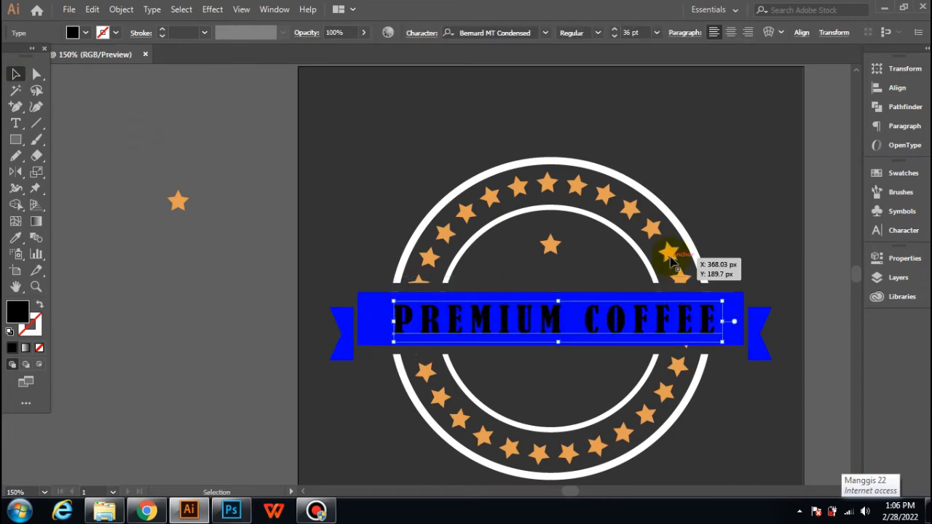
left_click(85, 33)
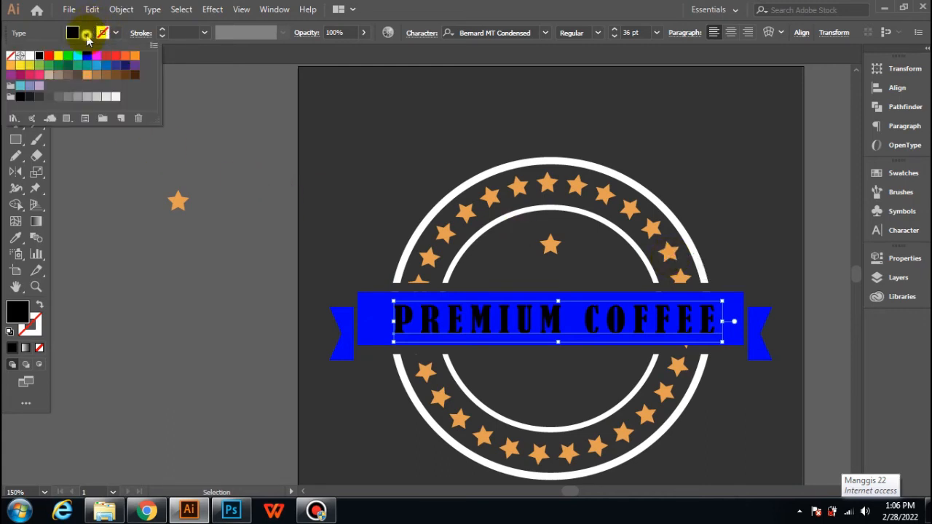
left_click(124, 76)
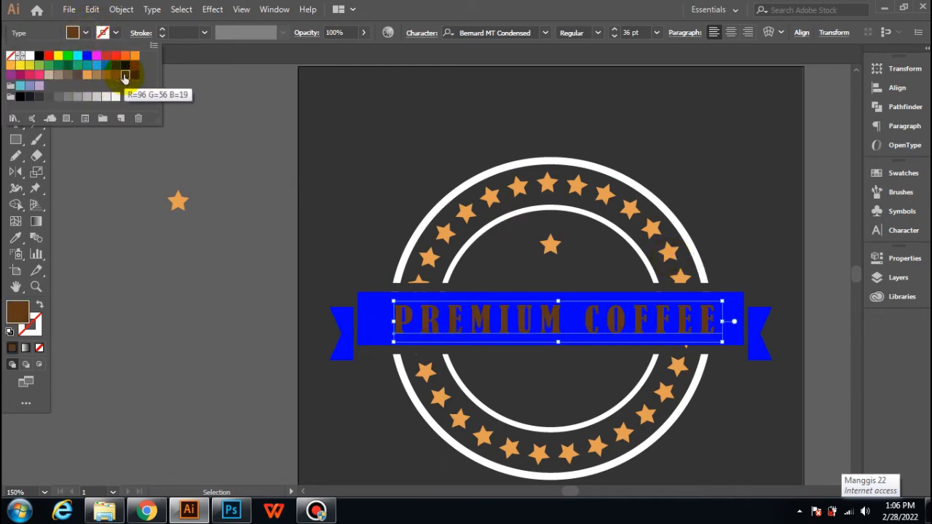
left_click(304, 176)
left_click(372, 193)
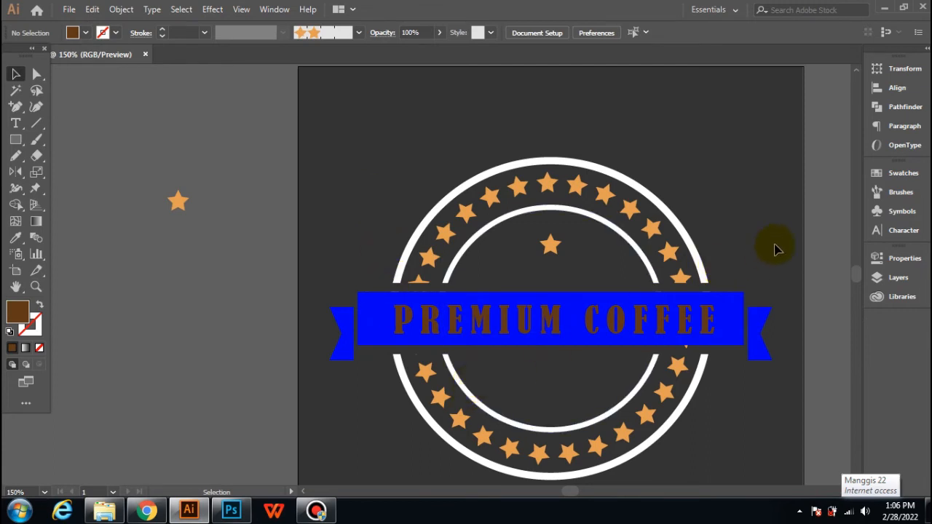
Step: Center the PREMIUM COFFEE text horizontally on the artboard
left_click(687, 315)
left_click(892, 88)
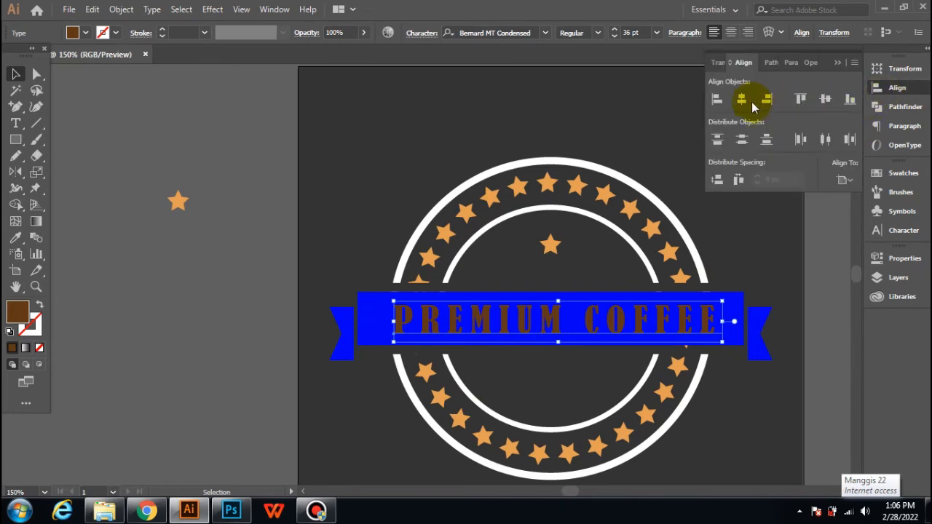
left_click(742, 98)
left_click(752, 240)
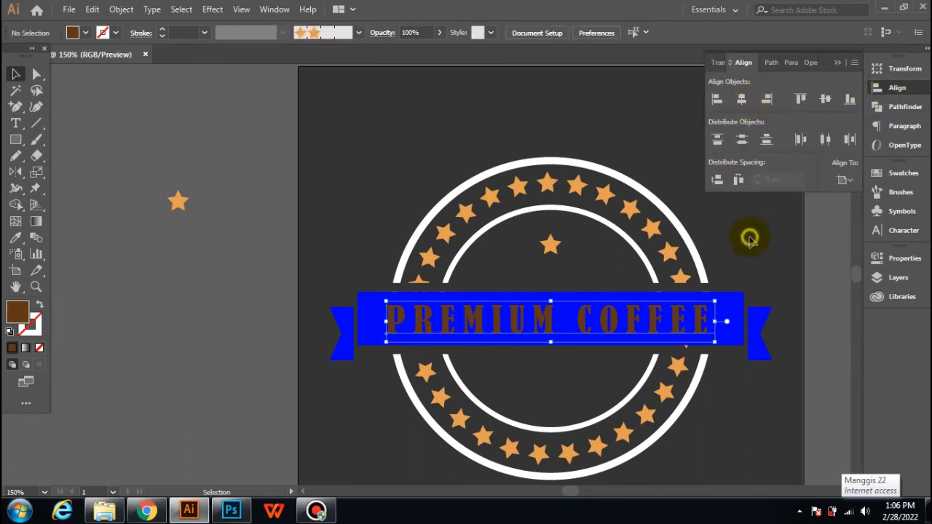
left_click(522, 315)
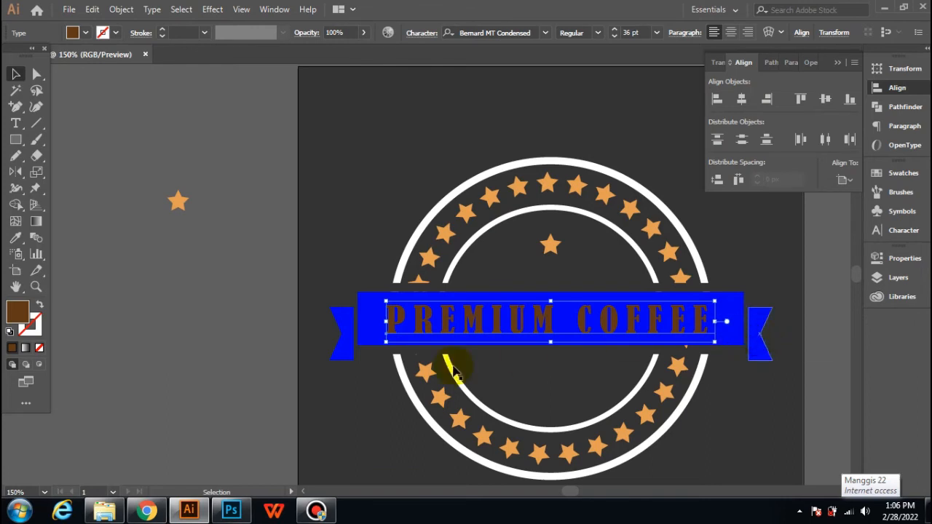
left_click(837, 62)
Step: Place three copies of the spare star inside the inner ring below the banner, with the middle one slightly higher
left_click(182, 209)
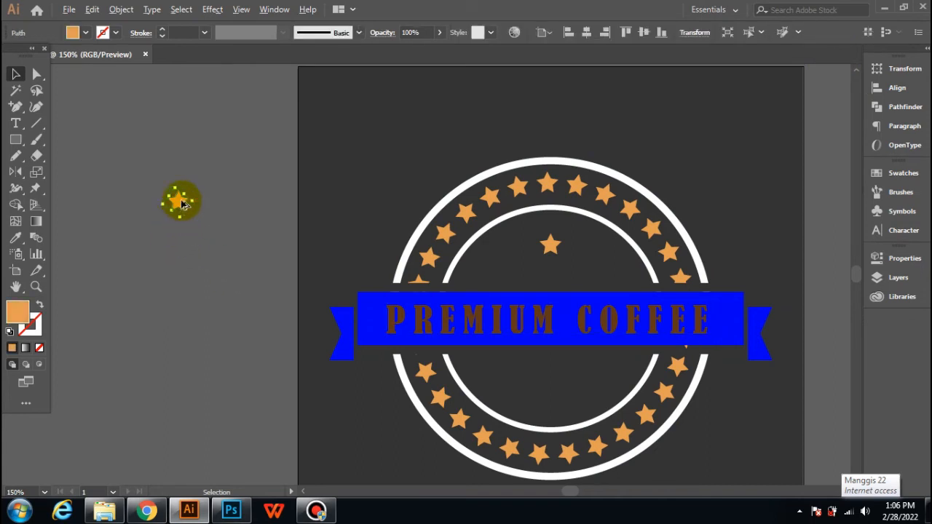
left_click_drag(183, 204, 550, 370)
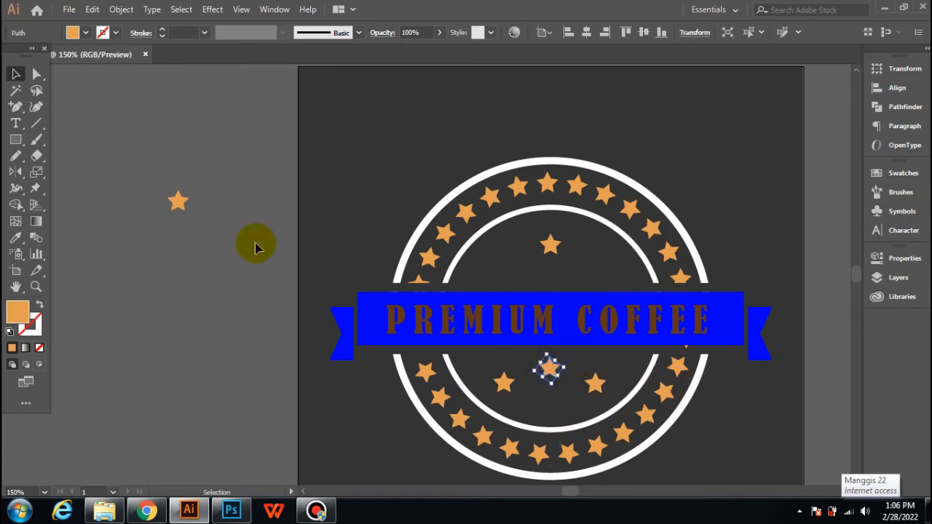
left_click(103, 143)
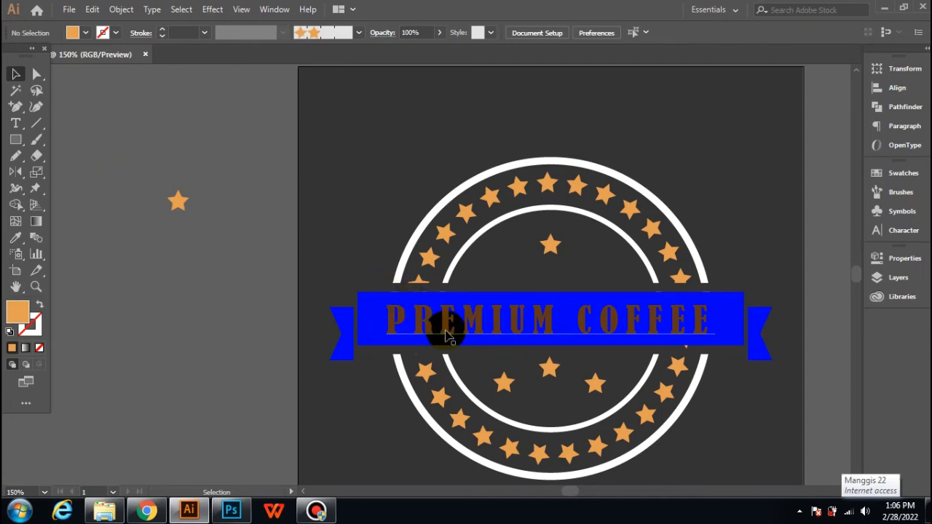
Step: Recolor the blue banner and both ribbon tails with the orange sampled from one of the stars
scroll(596, 348, "right", 3)
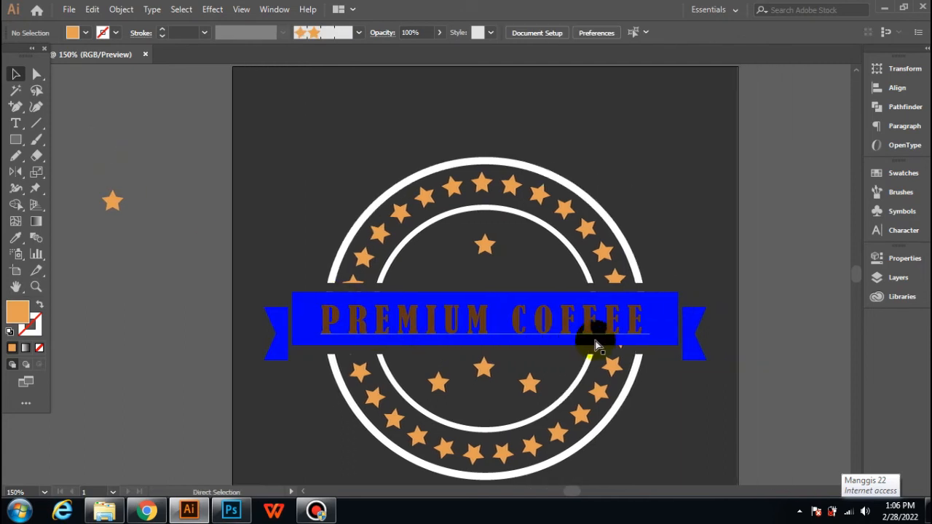
scroll(596, 347, "down", 2)
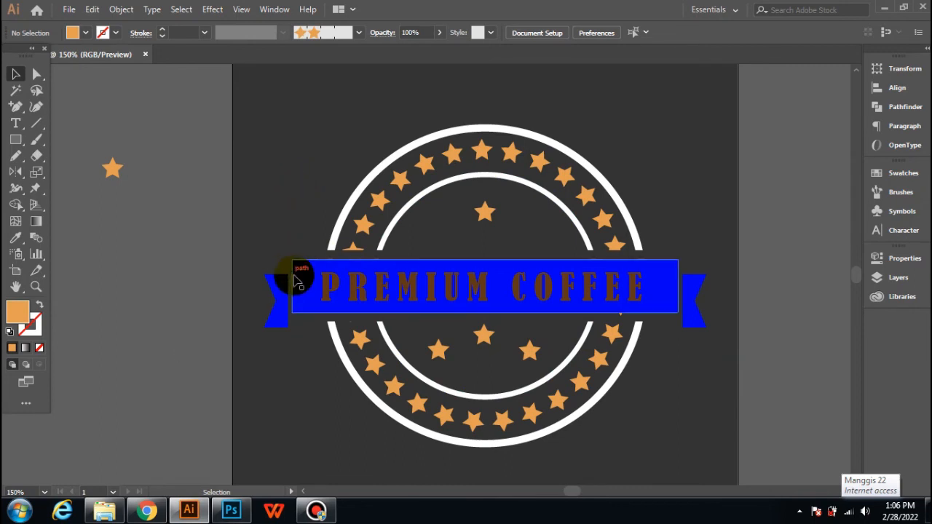
left_click_drag(264, 249, 298, 336)
left_click(694, 295, "shift")
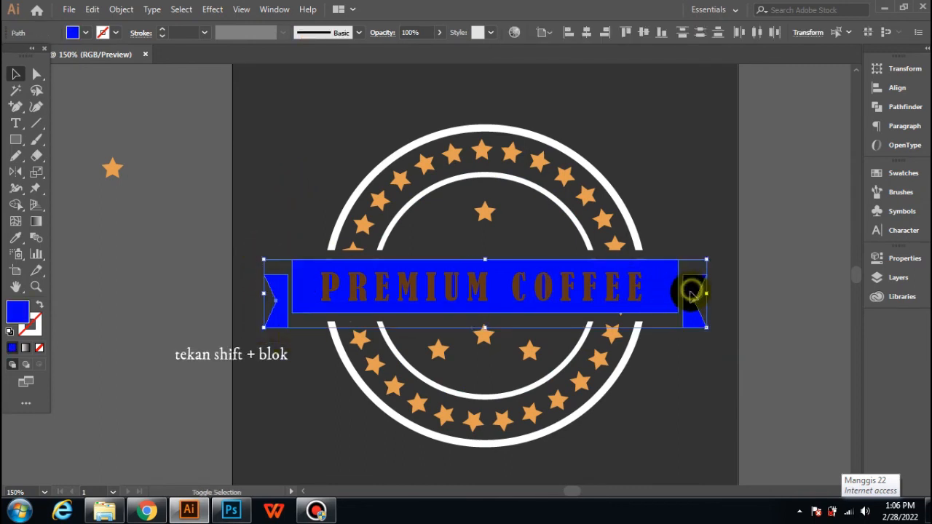
left_click(15, 237)
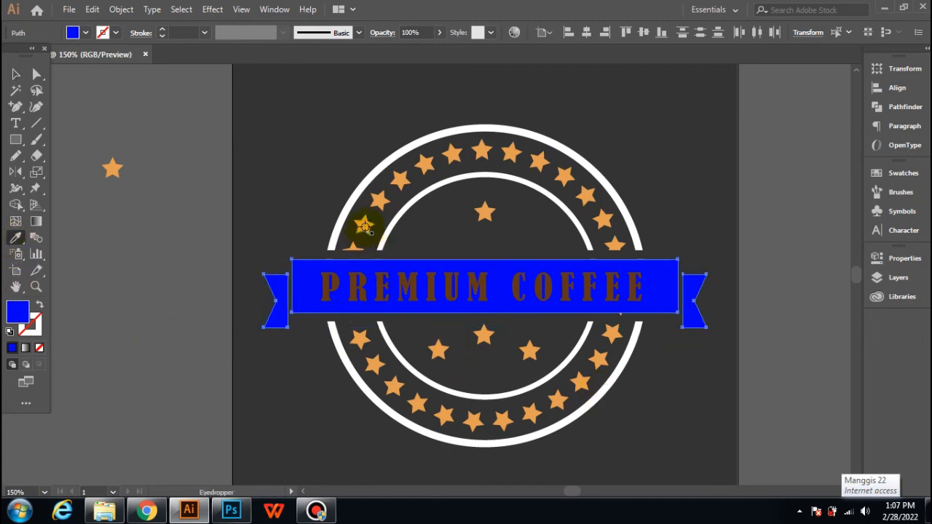
left_click(365, 227)
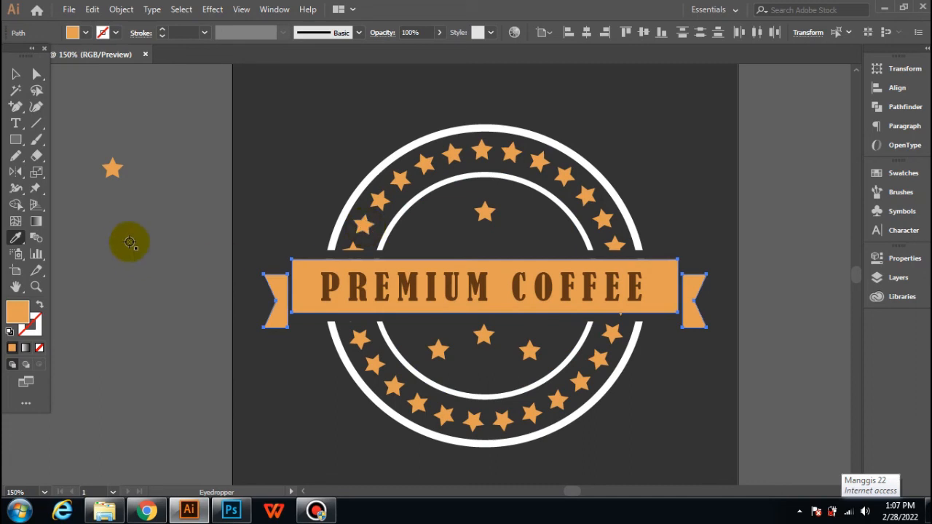
left_click(337, 235)
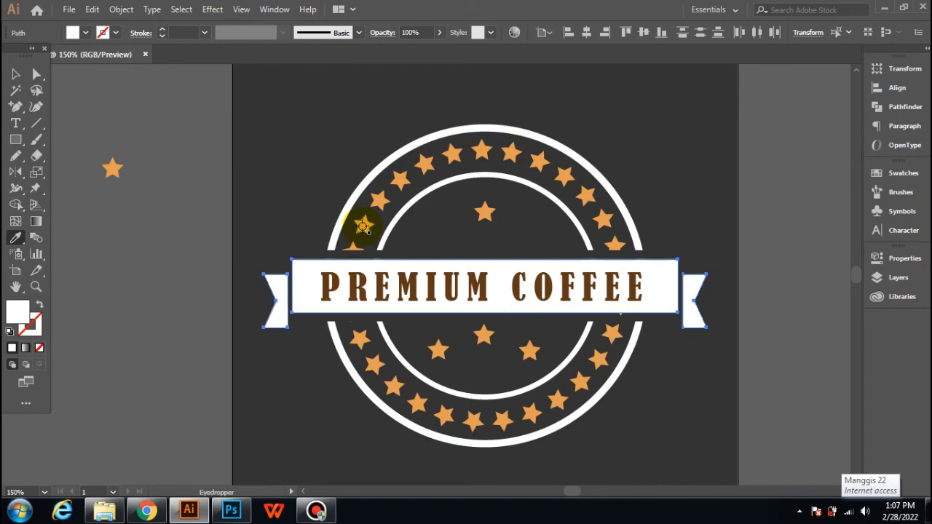
left_click(363, 226)
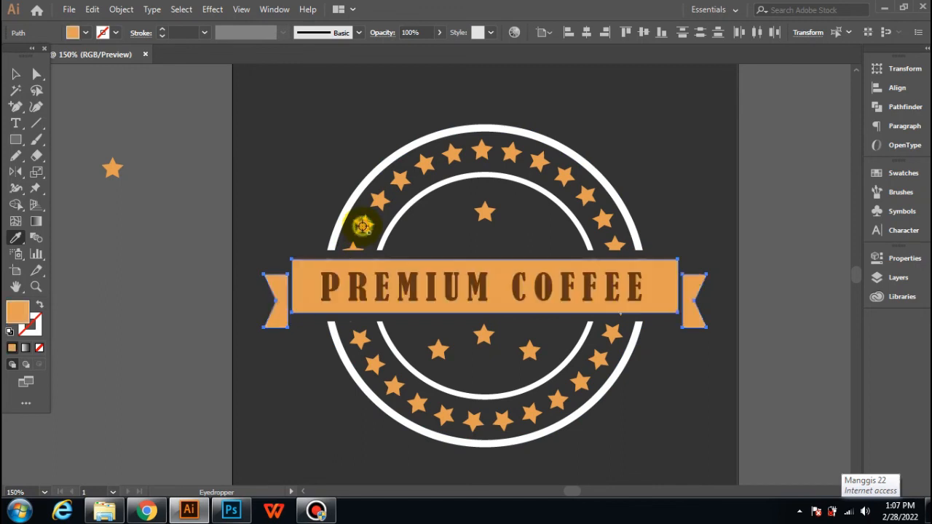
left_click(16, 74)
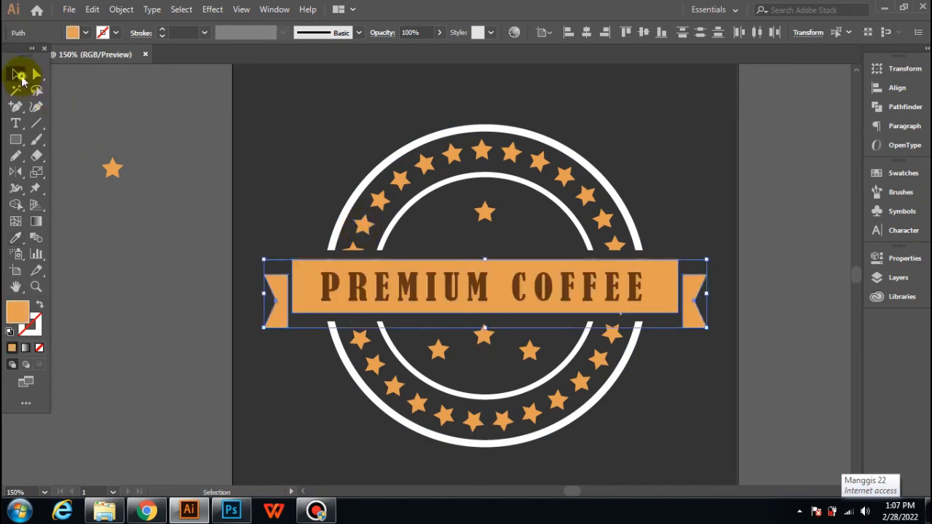
left_click(116, 106)
Step: Recolor the white ring group with the orange sampled from the banner
left_click(336, 225)
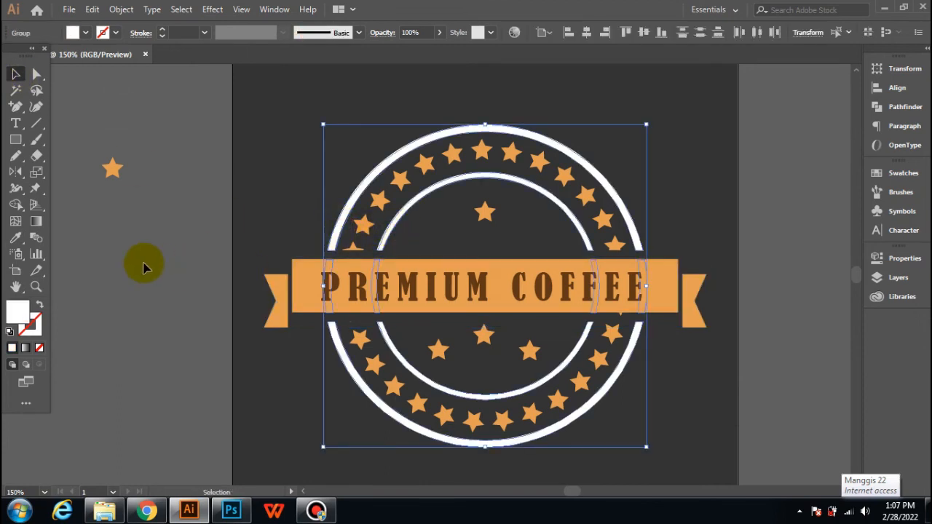
left_click(17, 238)
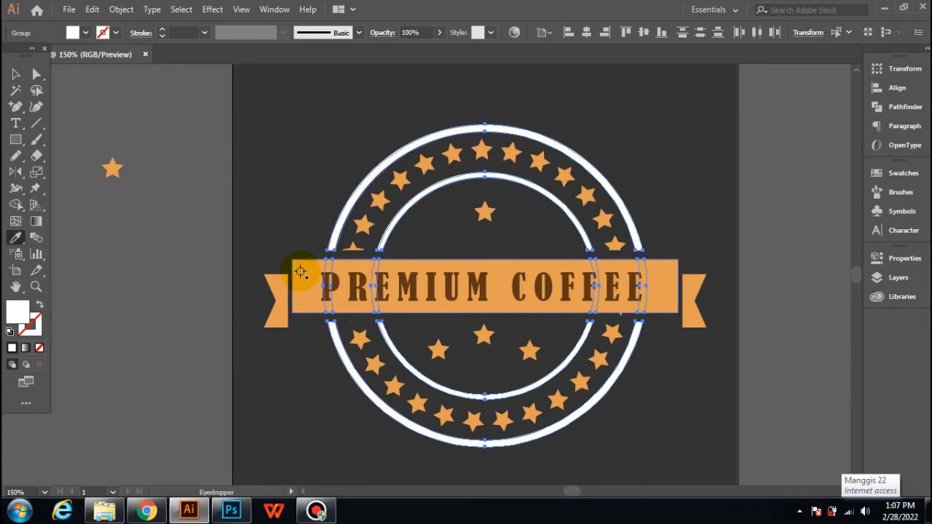
left_click(302, 270)
left_click(16, 75)
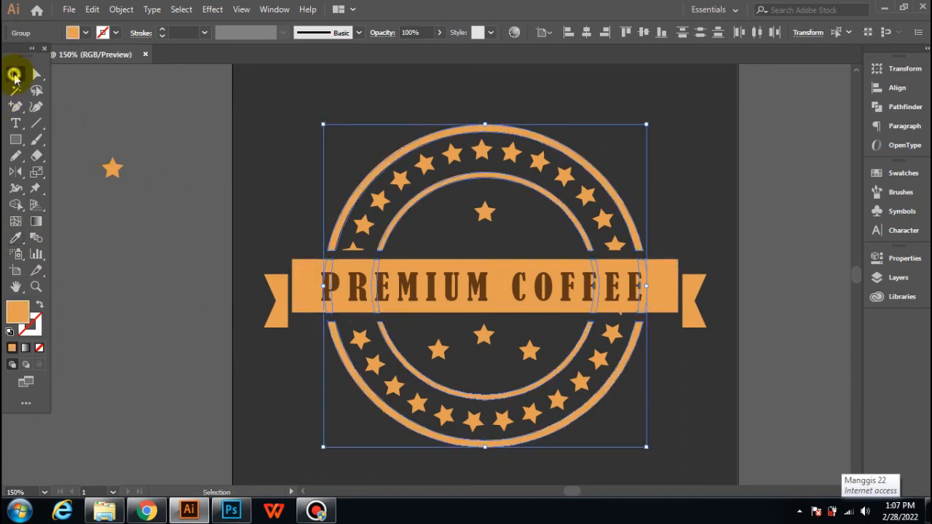
left_click(136, 121)
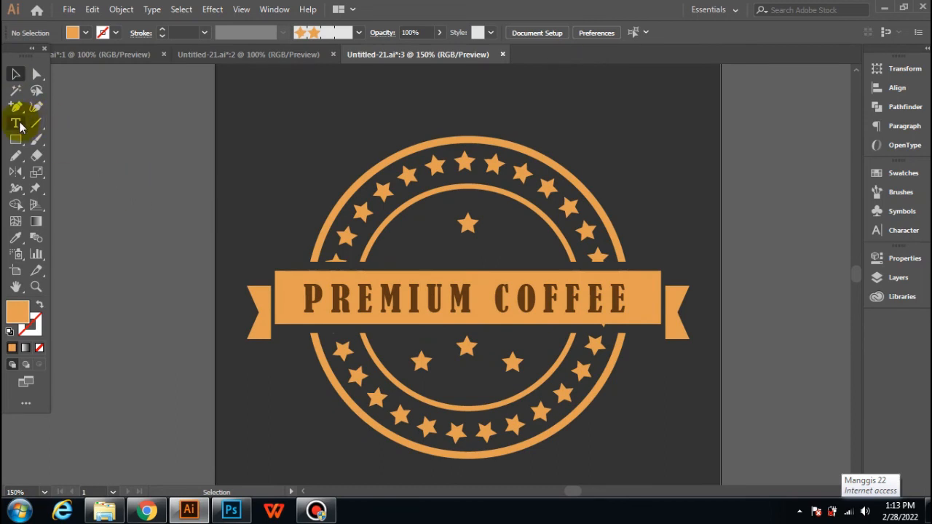
Step: Add the text "est. 2022" inside the inner ring above the banner
left_click(18, 125)
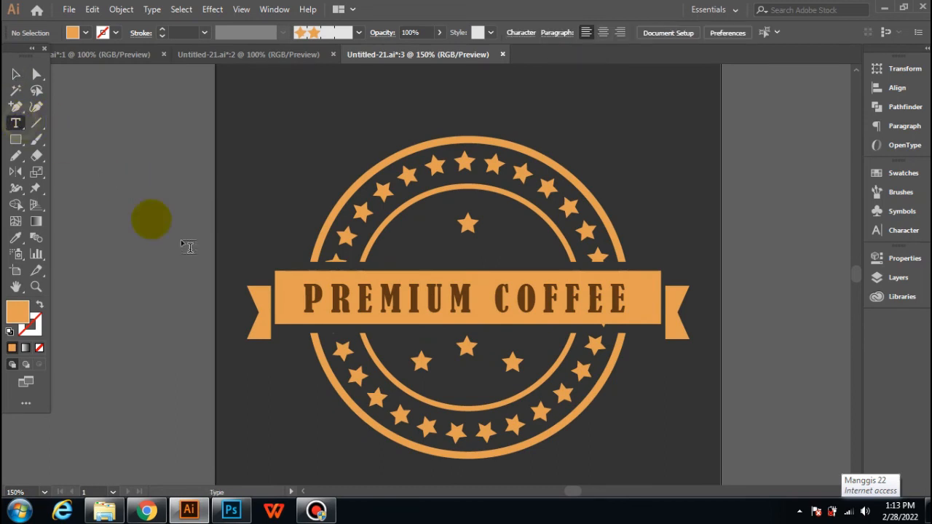
left_click(420, 247)
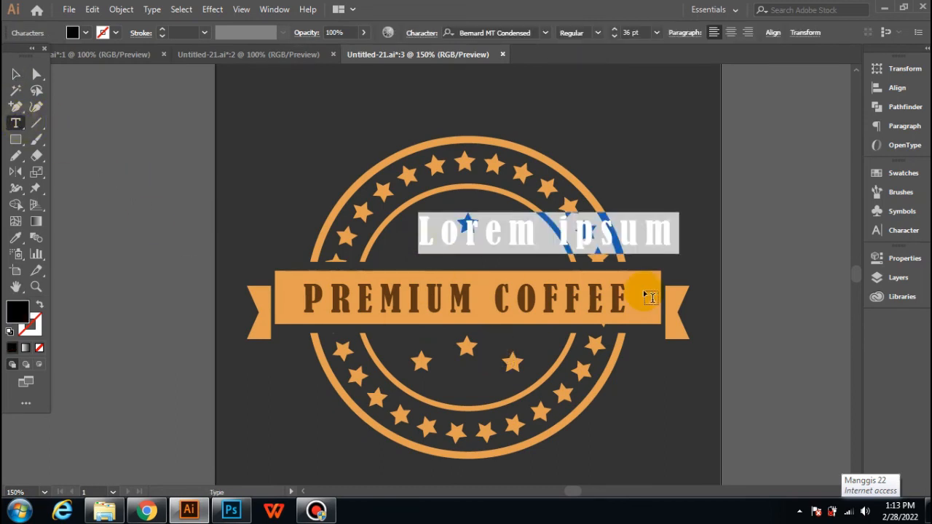
type("est")
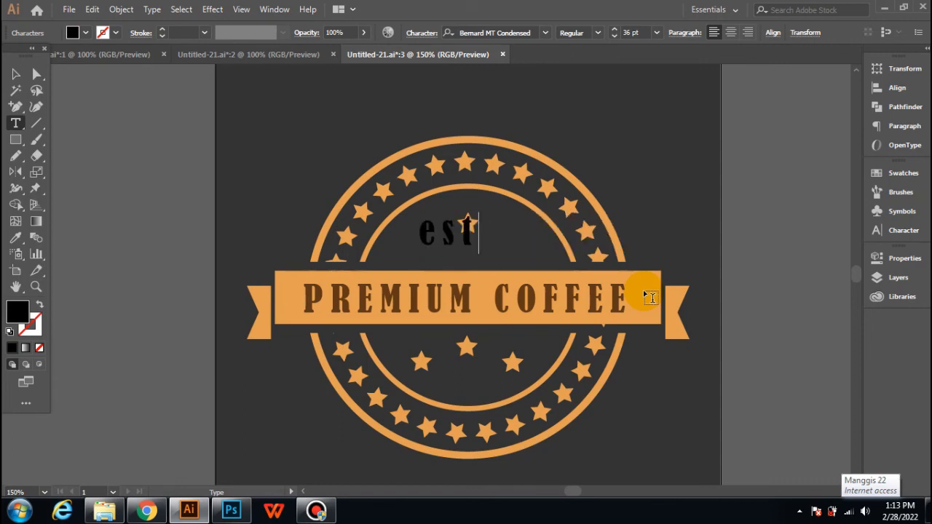
type(". 2022")
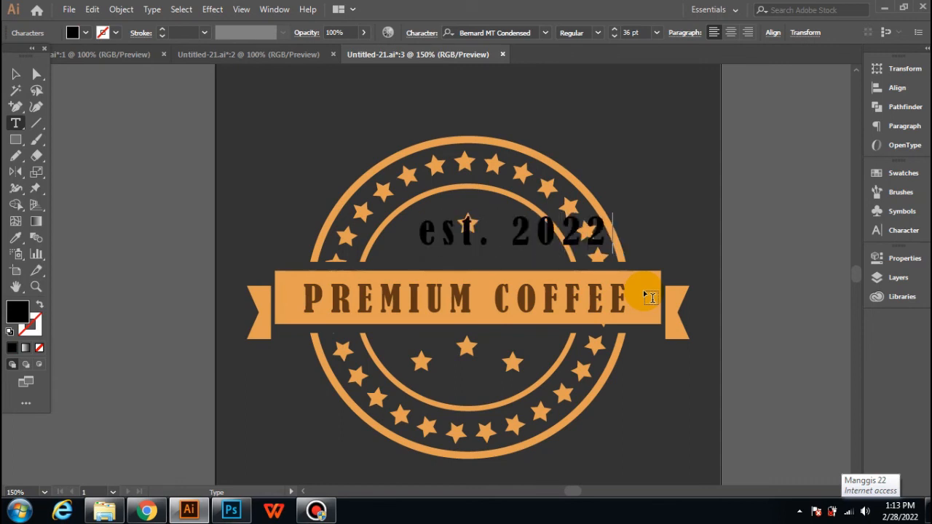
Step: Fill the est. 2022 text with the orange sampled from the banner
key("ctrl")
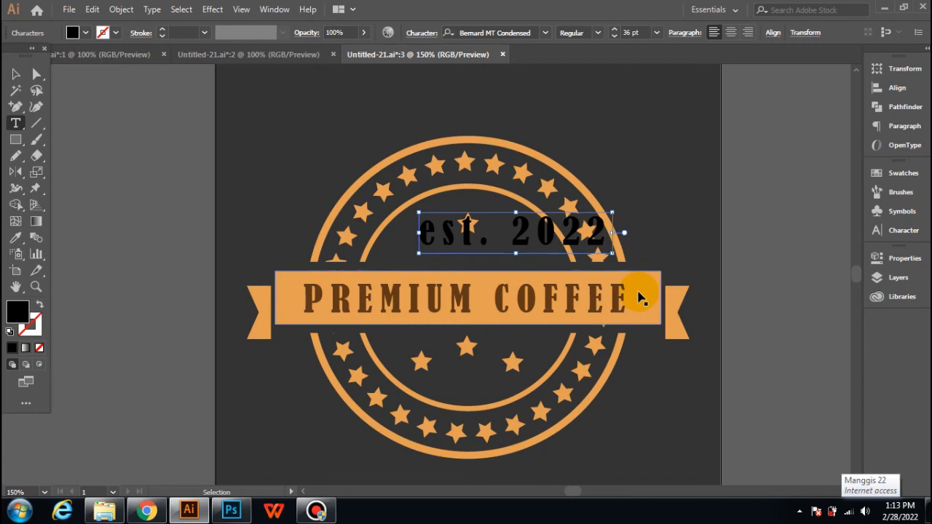
key("ctrl+a")
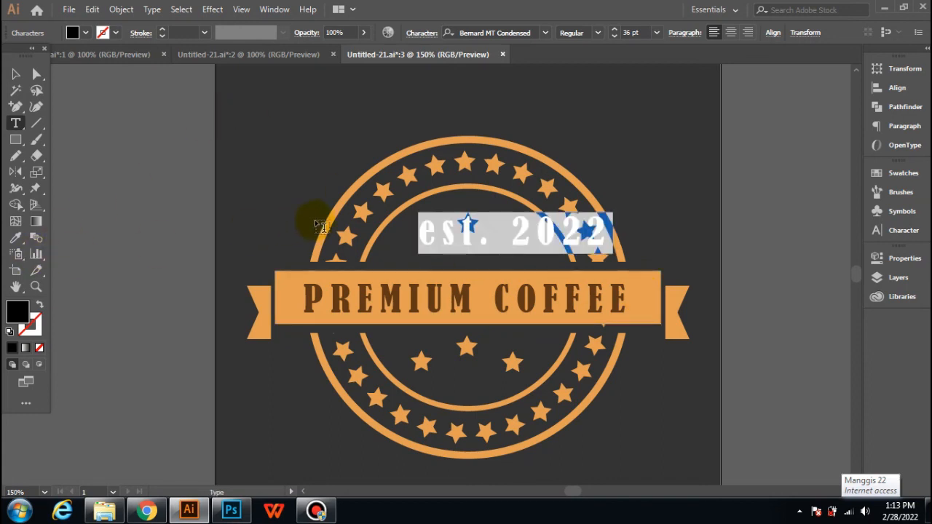
left_click(16, 237)
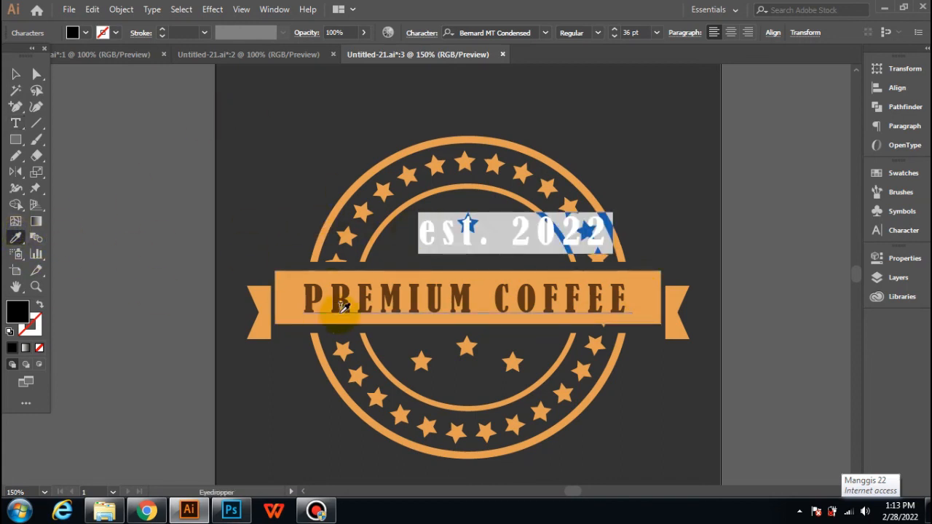
left_click(378, 280)
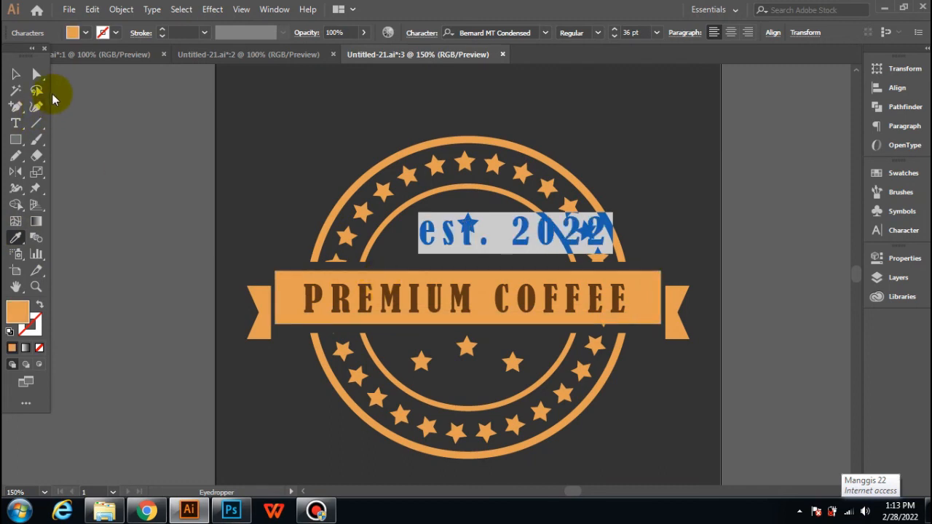
left_click(15, 74)
left_click(187, 153)
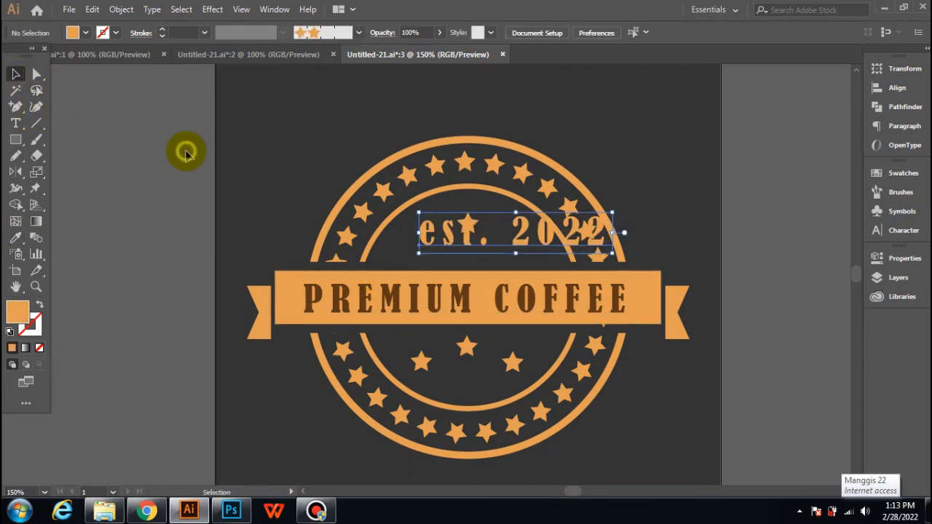
Step: Move the est. 2022 text down close to the banner and set its font size to 14 pt
left_click(522, 240)
left_click_drag(525, 244, 483, 255)
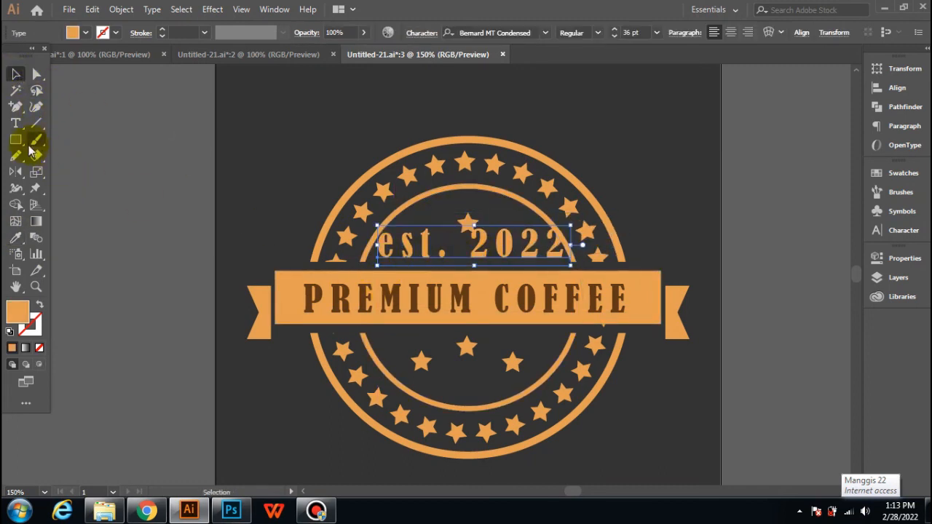
left_click(12, 123)
left_click(426, 246)
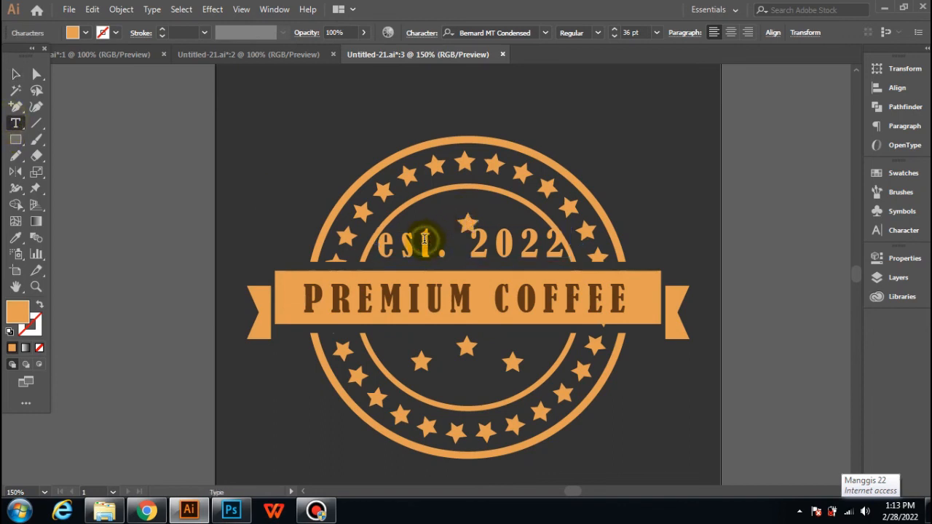
key("ctrl+a")
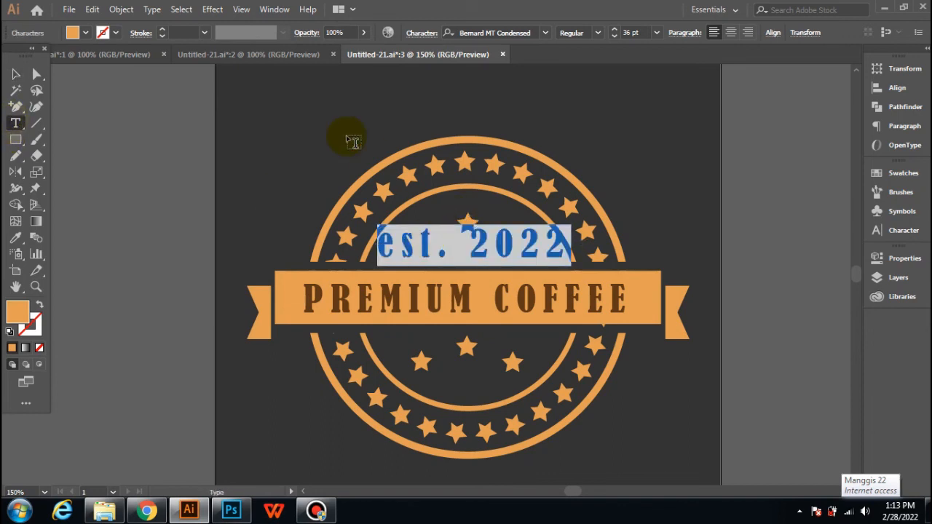
left_click(657, 33)
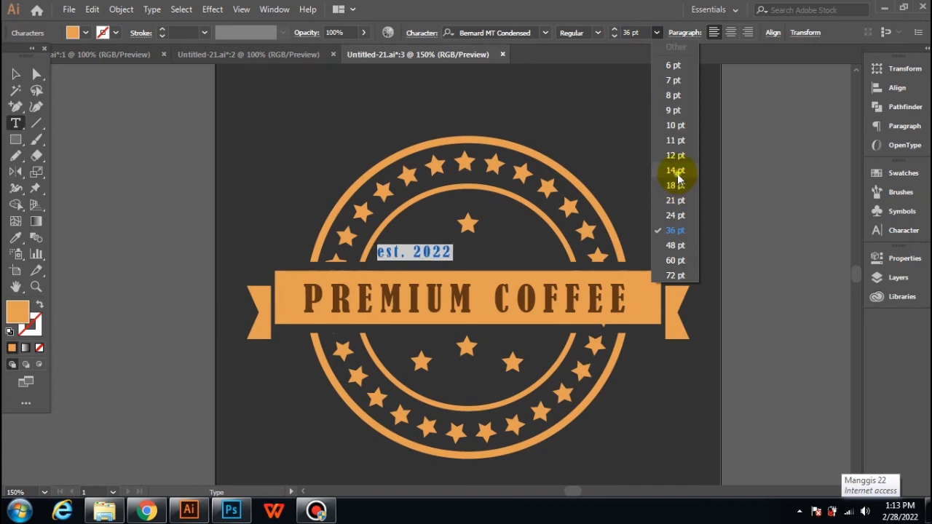
left_click(676, 170)
left_click(16, 73)
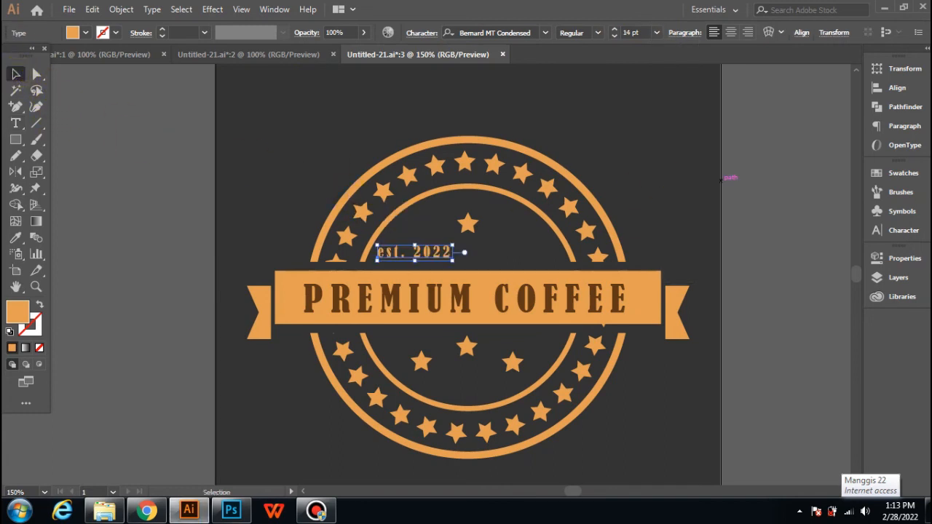
Step: Center the est. 2022 text horizontally on the artboard and move it slightly down, just above the banner
left_click(892, 87)
left_click(741, 98)
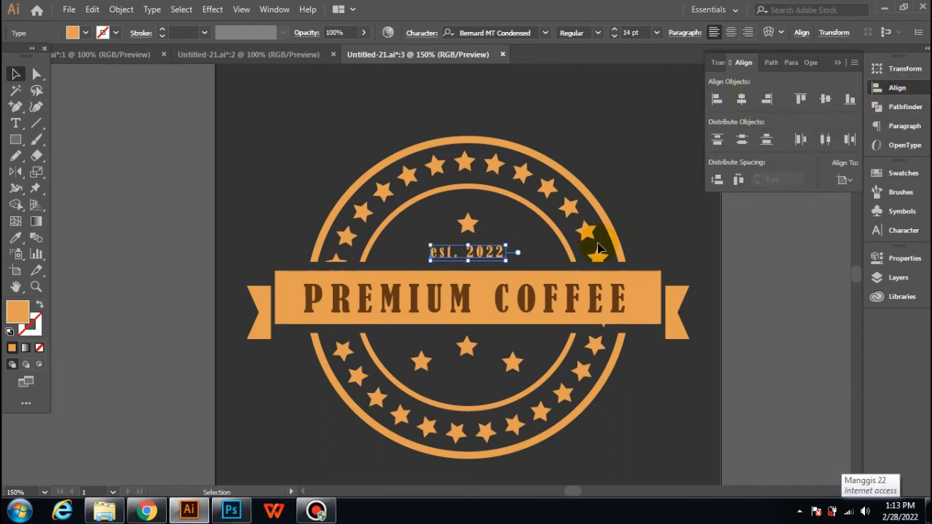
left_click_drag(481, 255, 548, 260)
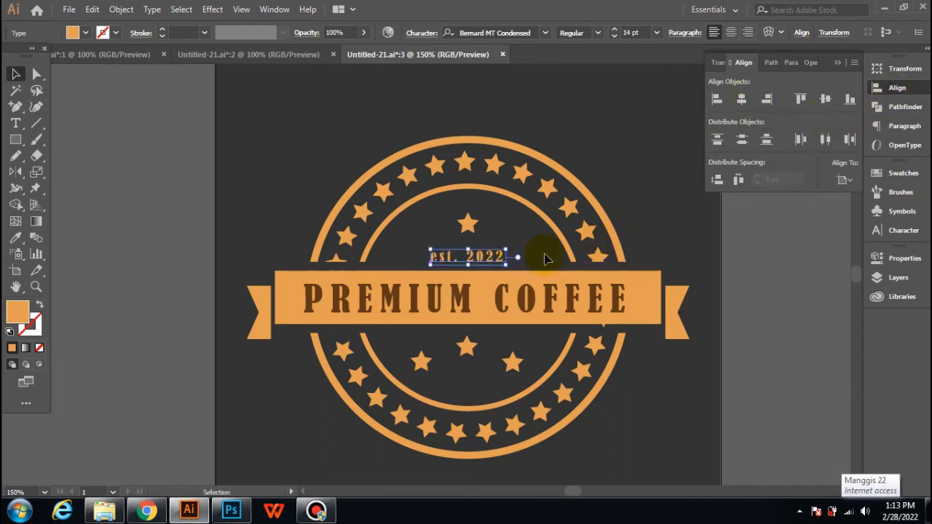
left_click(664, 235)
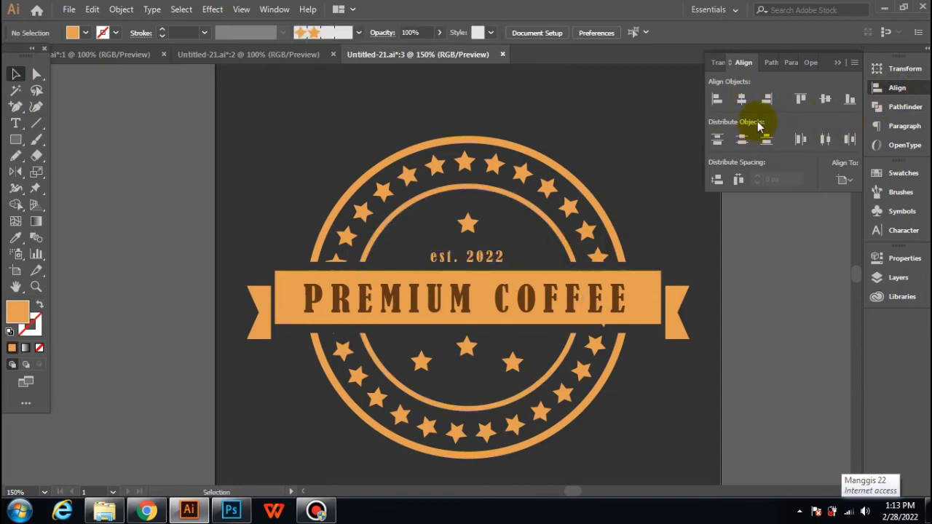
left_click(474, 256)
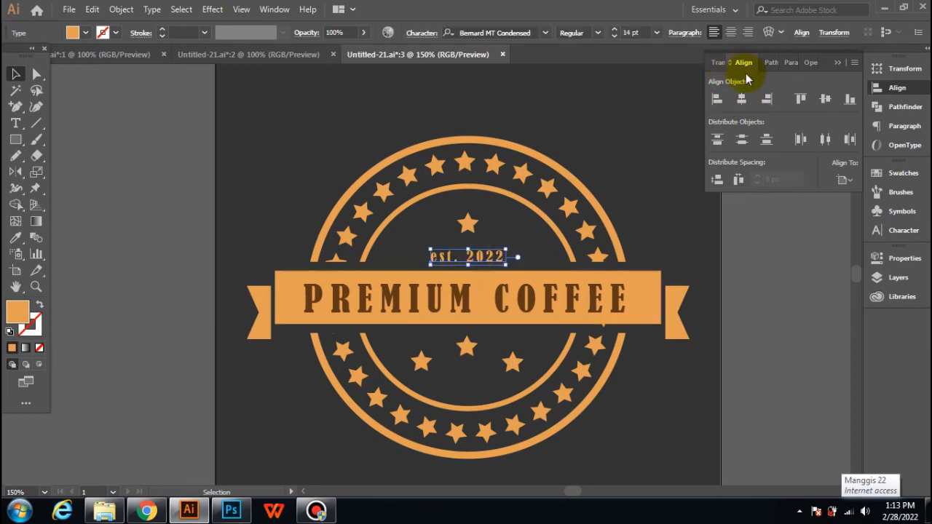
left_click(654, 163)
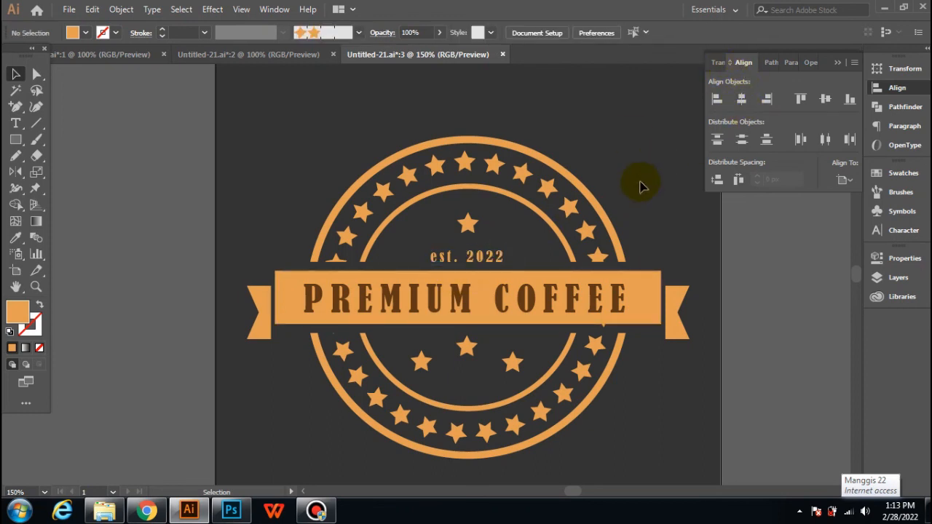
left_click(839, 63)
scroll(824, 241, "down", 1)
scroll(824, 241, "down", 1, "alt")
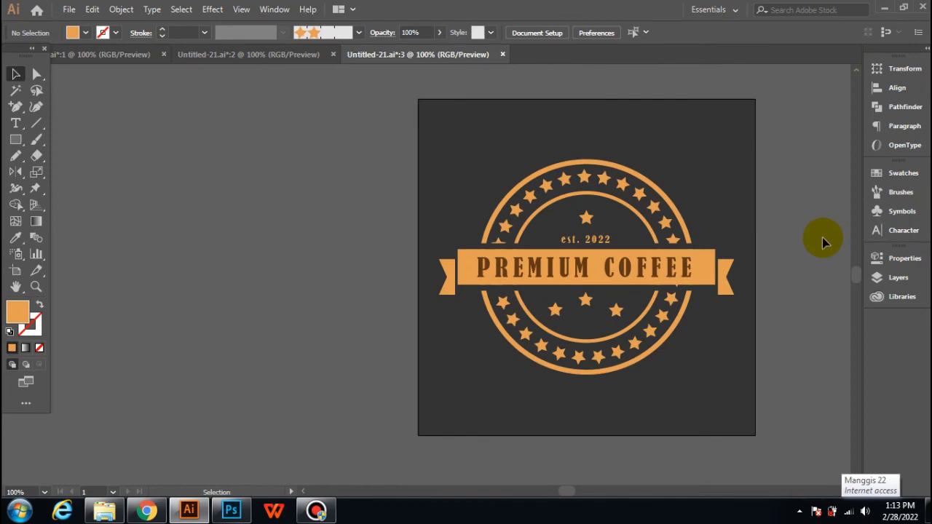
scroll(724, 255, "left", 1)
scroll(724, 255, "right", 3)
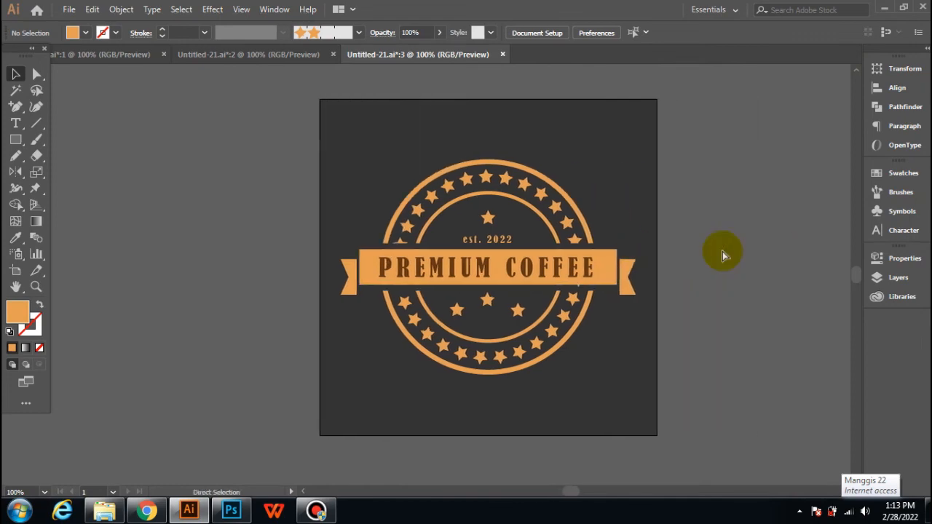